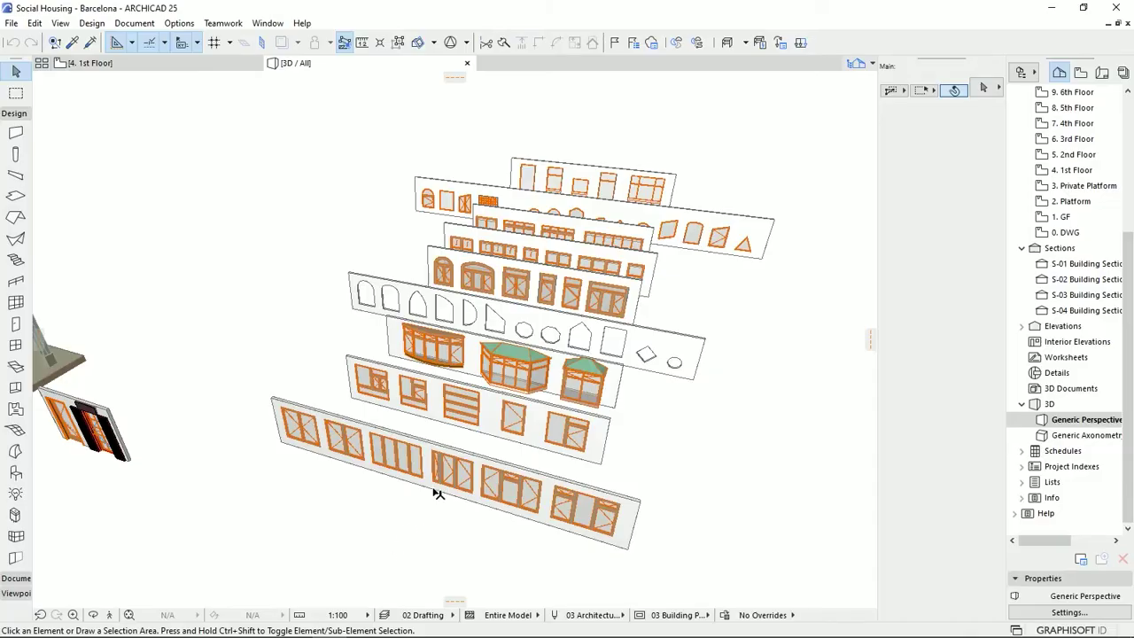
# Examine the rows of sample windows and the wall with the two doors in the 3D model.
pyautogui.moveTo(428, 481)
pyautogui.mouseDown(button='middle')
pyautogui.moveTo(450, 479)
pyautogui.moveTo(443, 473)
pyautogui.mouseUp(button='middle')
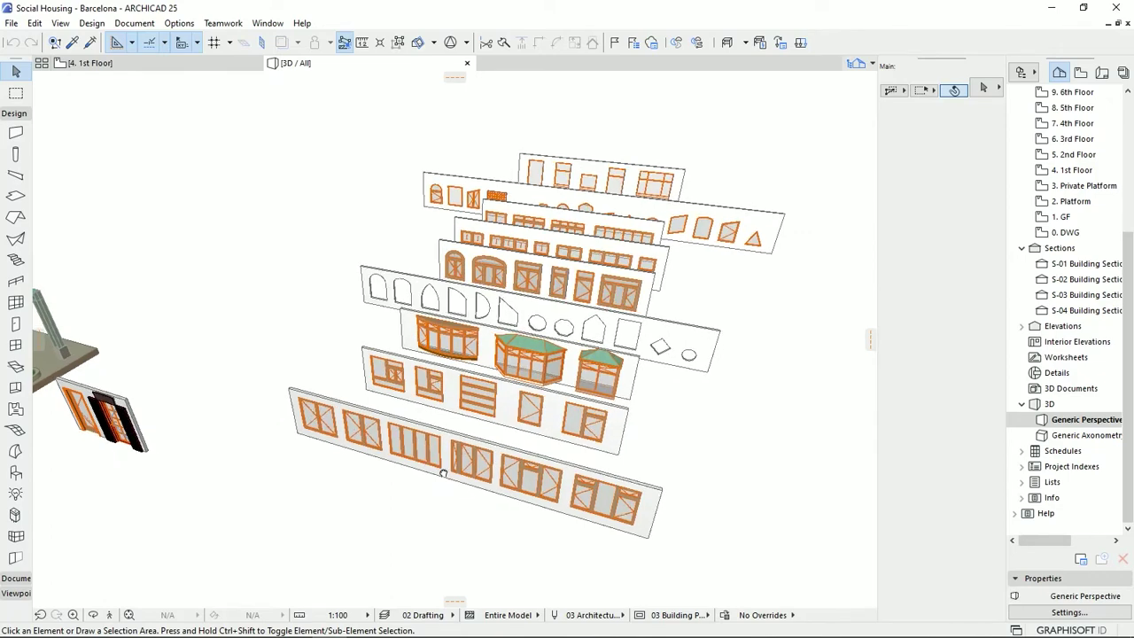
pyautogui.moveTo(455, 481); pyautogui.dragTo(445, 472, button='middle')
pyautogui.keyDown('shift'); pyautogui.moveTo(368, 491); pyautogui.dragTo(590, 156, button='middle'); pyautogui.keyUp('shift')
pyautogui.keyDown('shift'); pyautogui.moveTo(518, 248); pyautogui.dragTo(416, 358, button='middle'); pyautogui.keyUp('shift')
pyautogui.scroll(5, 416, 359)
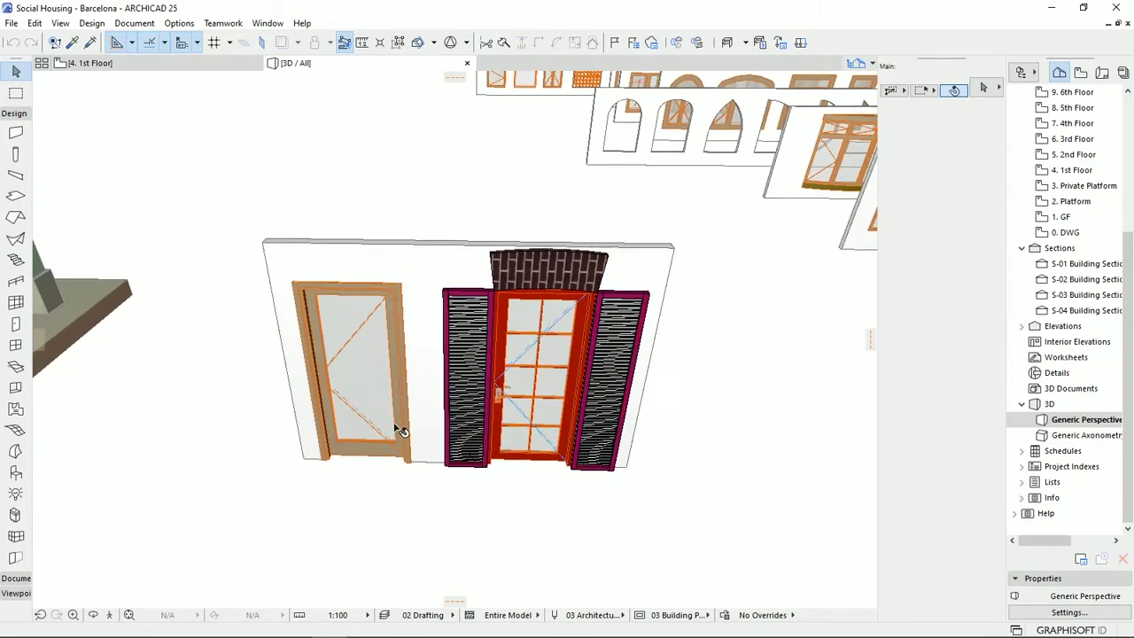
pyautogui.keyDown('shift'); pyautogui.moveTo(597, 399); pyautogui.dragTo(462, 396, button='middle'); pyautogui.keyUp('shift')
pyautogui.keyDown('shift'); pyautogui.moveTo(837, 316); pyautogui.dragTo(197, 175, button='middle'); pyautogui.keyUp('shift')
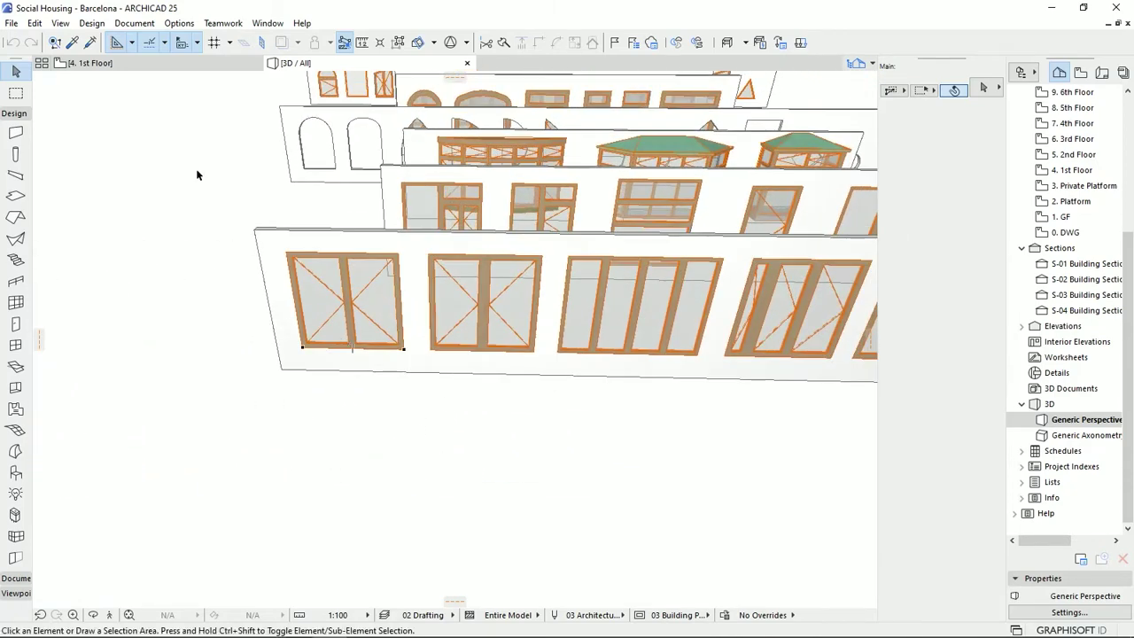
# Draw a straight horizontal wall below the row of sample windows on the 1st Floor plan.
pyautogui.click(142, 62)
pyautogui.moveTo(509, 532); pyautogui.dragTo(511, 483, button='middle')
pyautogui.scroll(10, 469, 397)
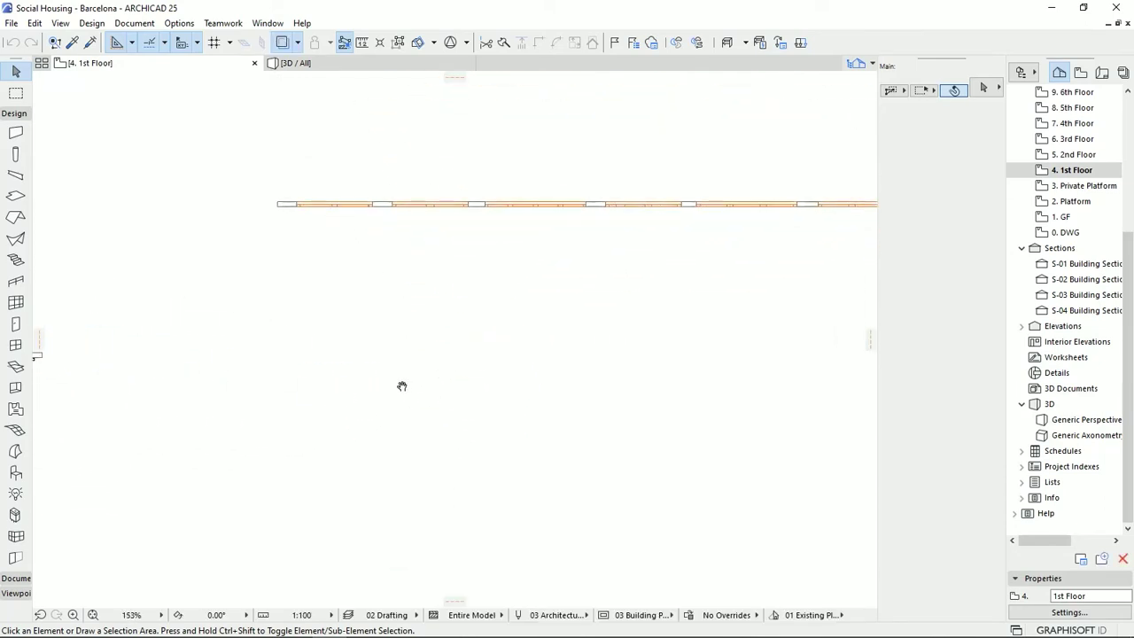
pyautogui.click(15, 132)
pyautogui.click(264, 336)
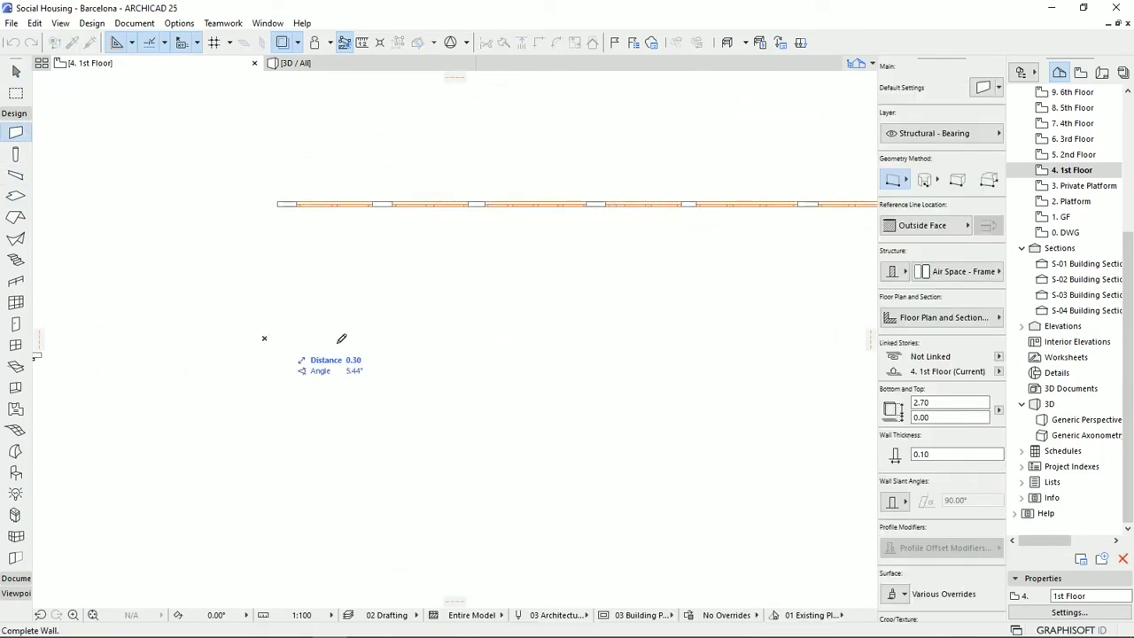
pyautogui.click(529, 336)
pyautogui.hscroll(-3, 393, 387)
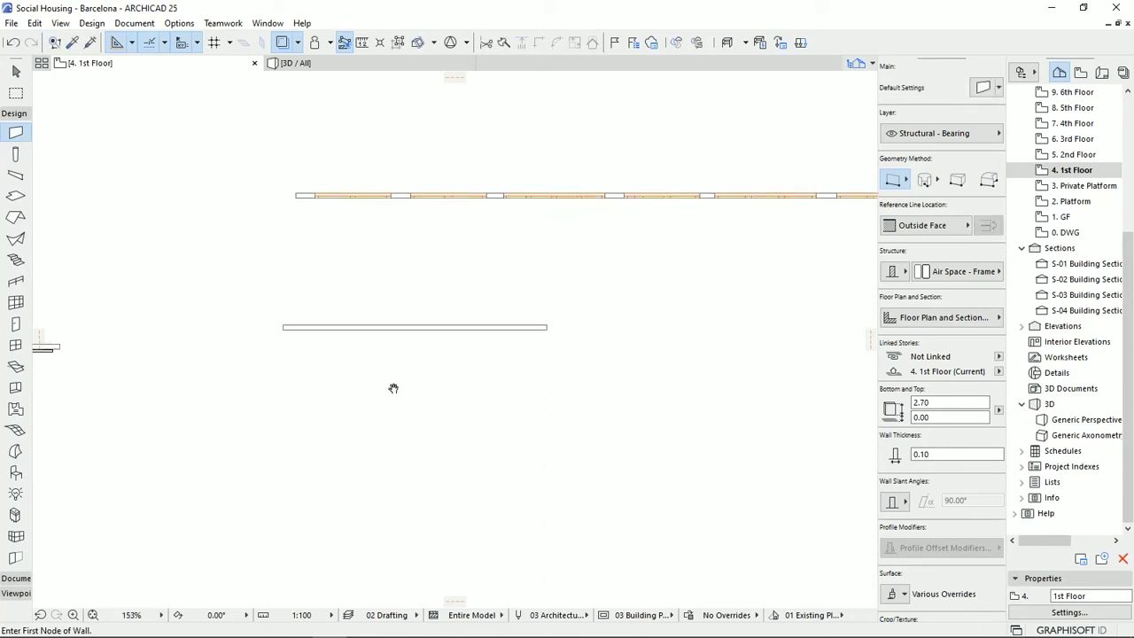
pyautogui.press('Escape')
# Move the new wall straight down about 0.38 so that it lines up with the neighbouring door wall.
pyautogui.moveTo(440, 375); pyautogui.dragTo(333, 294)
pyautogui.click(361, 323)
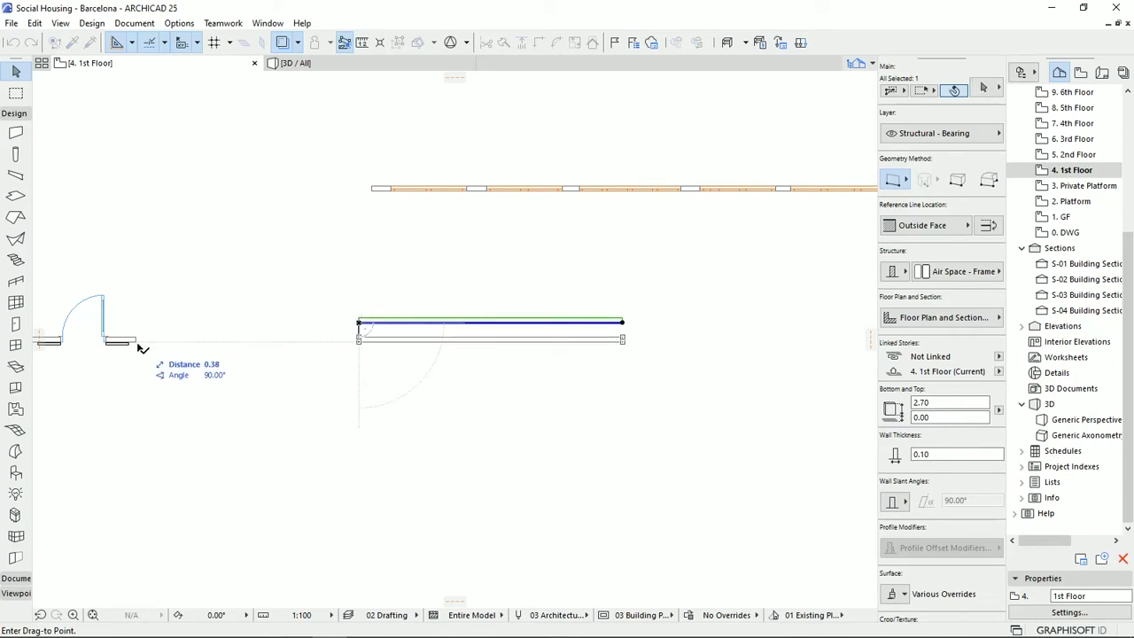
pyautogui.click(177, 348)
pyautogui.press('Escape')
pyautogui.hscroll(-2, 469, 396)
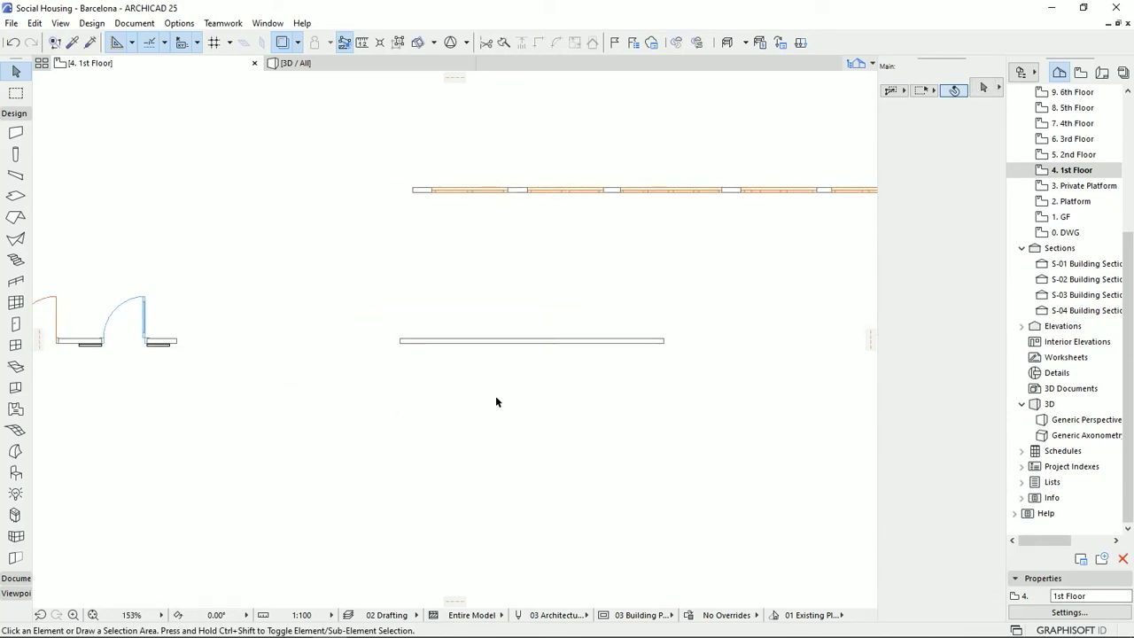
# Open the window default settings and look through the window categories of ARCHICAD Library 25.
pyautogui.click(16, 346)
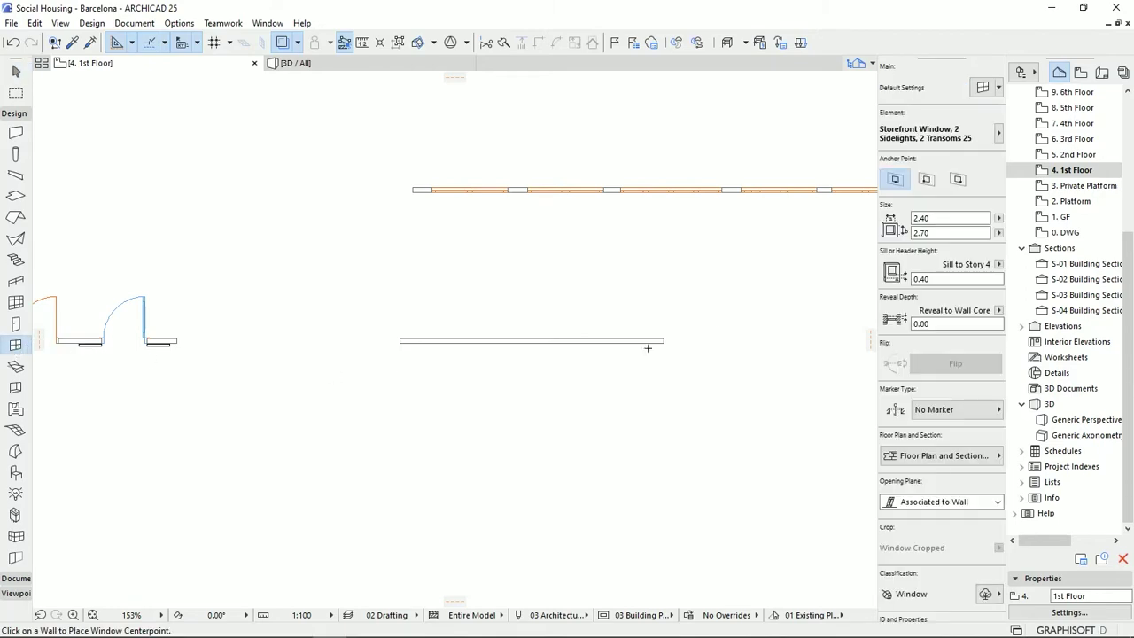
pyautogui.click(981, 87)
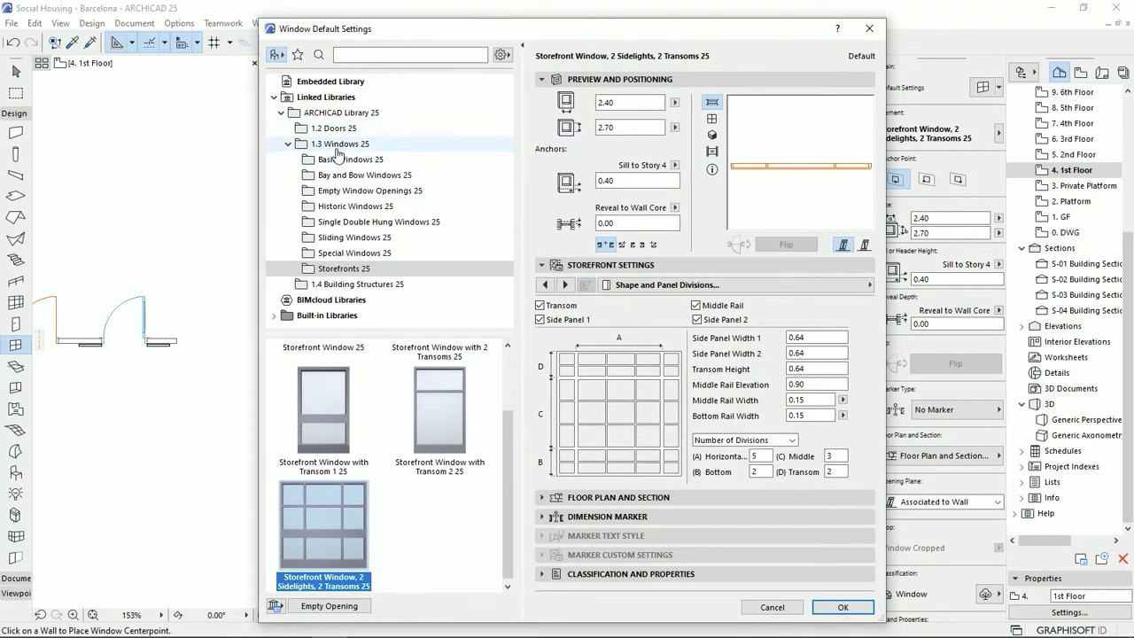
pyautogui.click(337, 145)
pyautogui.click(344, 160)
pyautogui.click(354, 175)
pyautogui.click(363, 191)
pyautogui.click(354, 206)
pyautogui.click(352, 237)
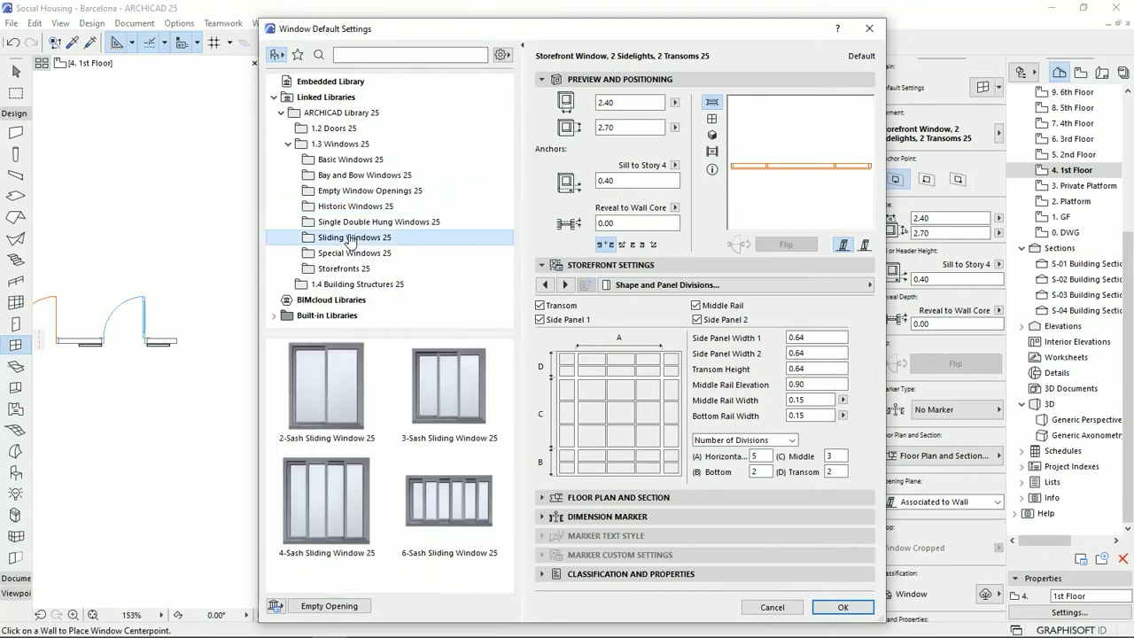
pyautogui.click(344, 270)
pyautogui.moveTo(454, 31); pyautogui.dragTo(440, 260)
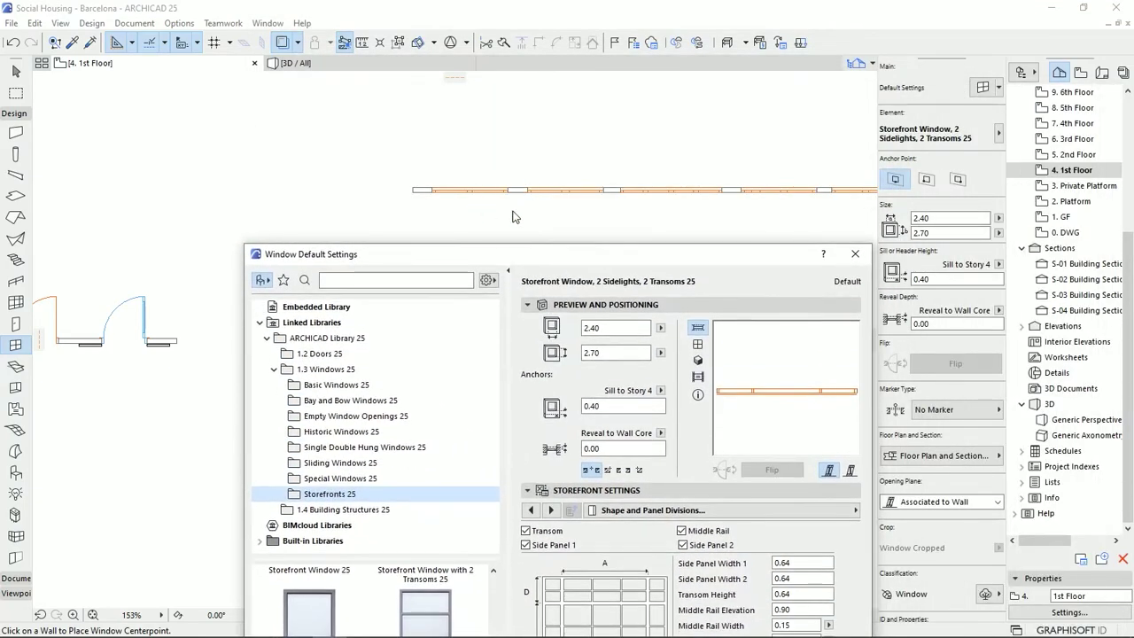
pyautogui.moveTo(508, 264); pyautogui.dragTo(514, 35)
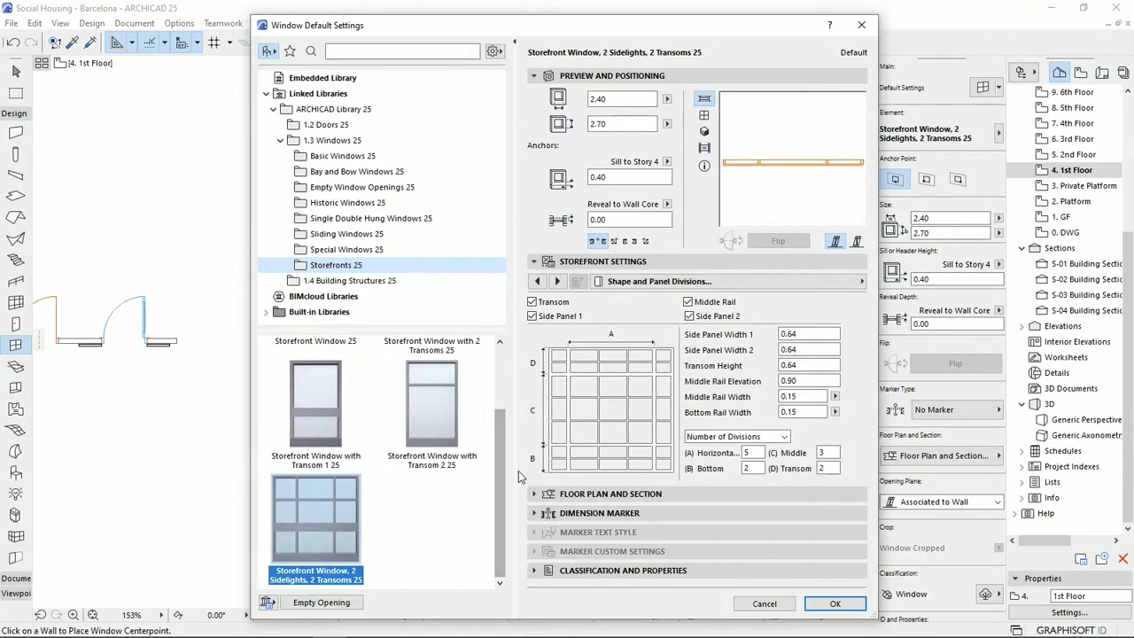
# Make Window 25 from the Basic Windows 25 category the default window.
pyautogui.click(344, 159)
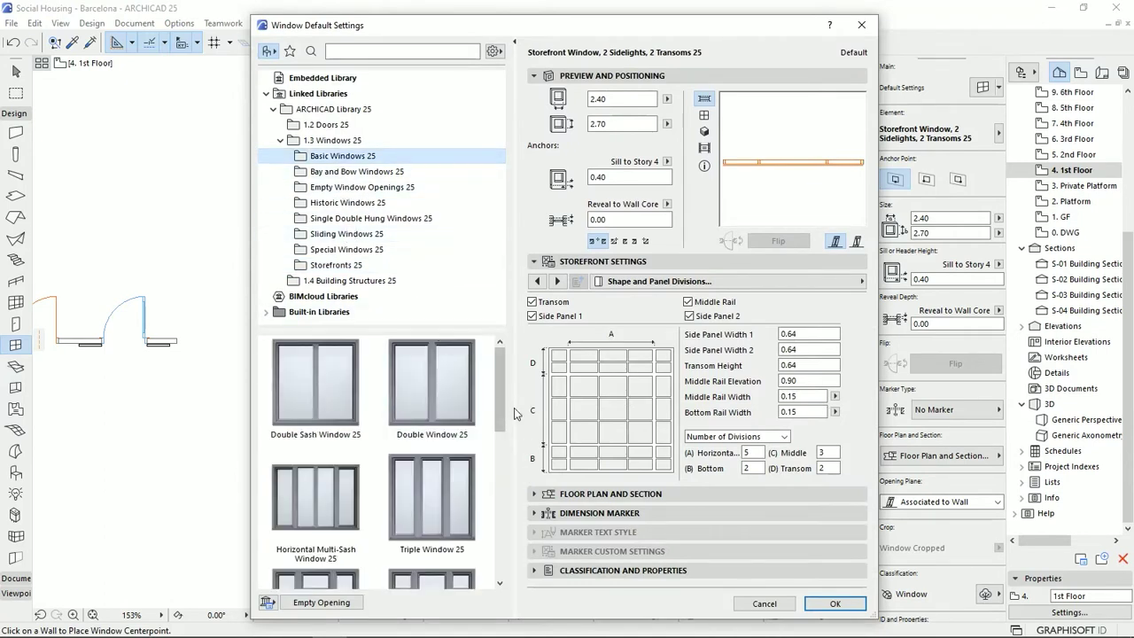
pyautogui.moveTo(507, 379); pyautogui.dragTo(494, 507)
pyautogui.click(438, 431)
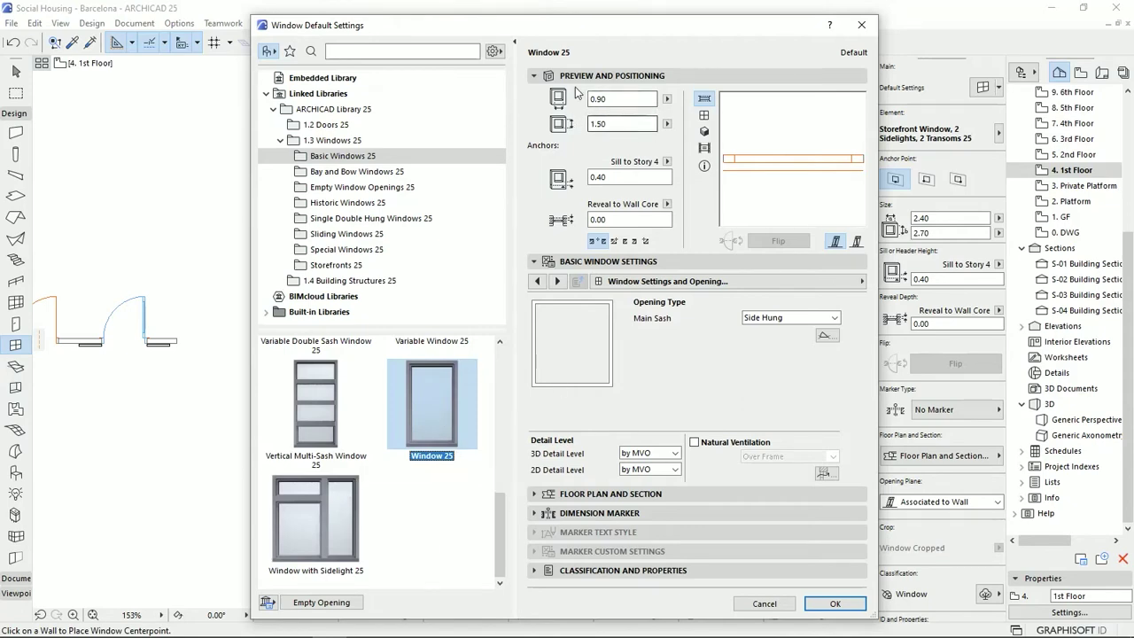
pyautogui.click(834, 604)
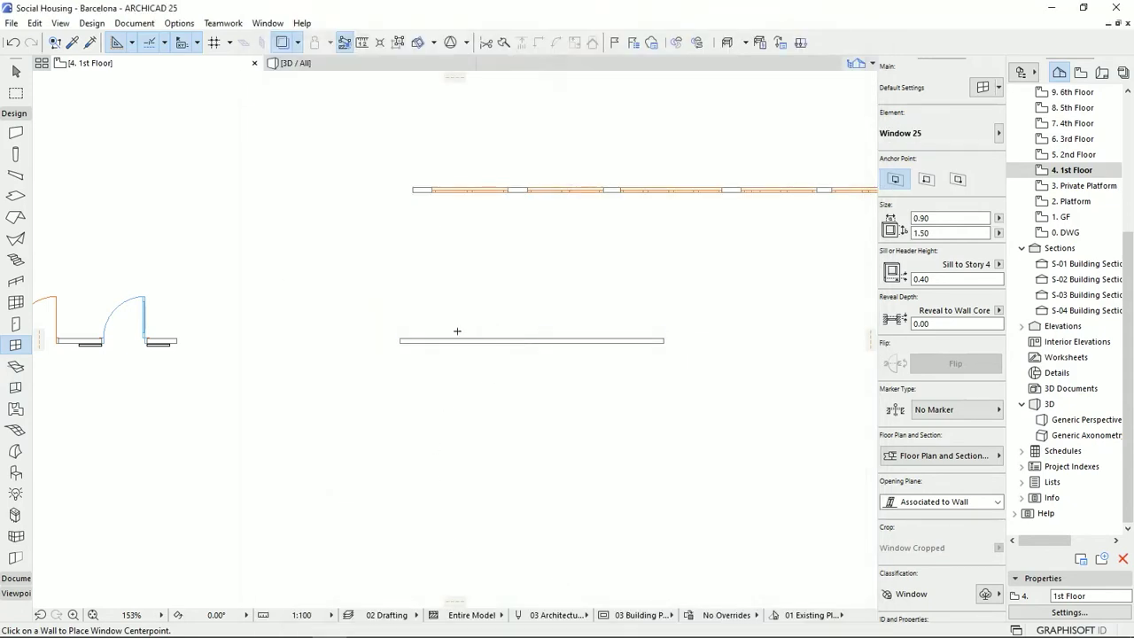
# Place the window near the left end of the new wall, opening towards the wall's upper side.
pyautogui.scroll(2, 445, 352)
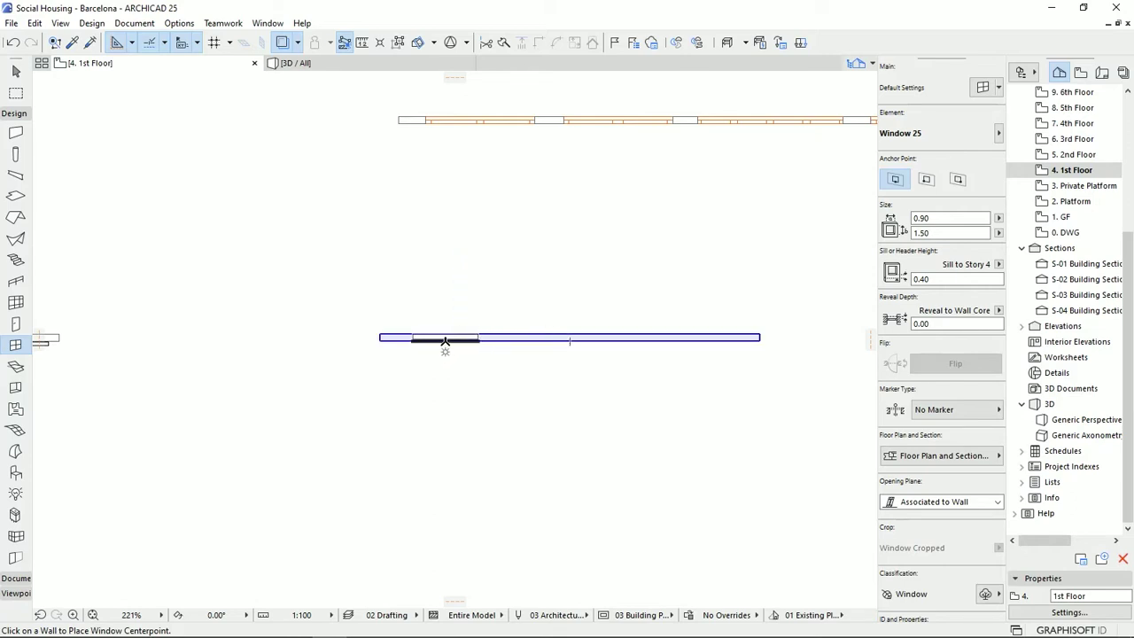
pyautogui.click(443, 343)
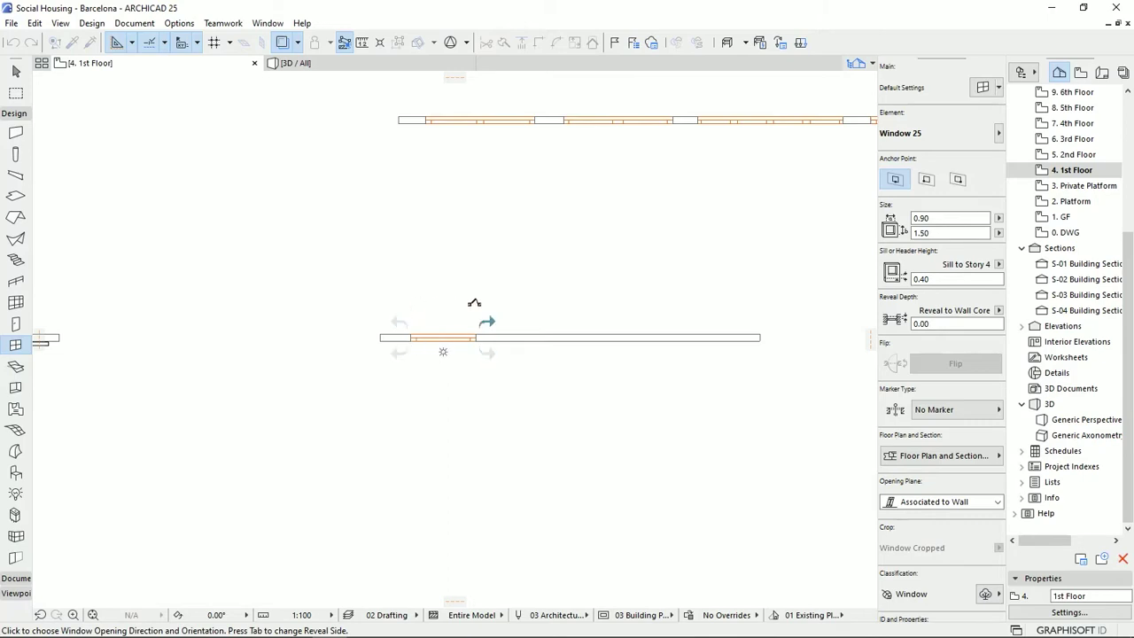
pyautogui.click(486, 304)
pyautogui.scroll(2, 451, 319)
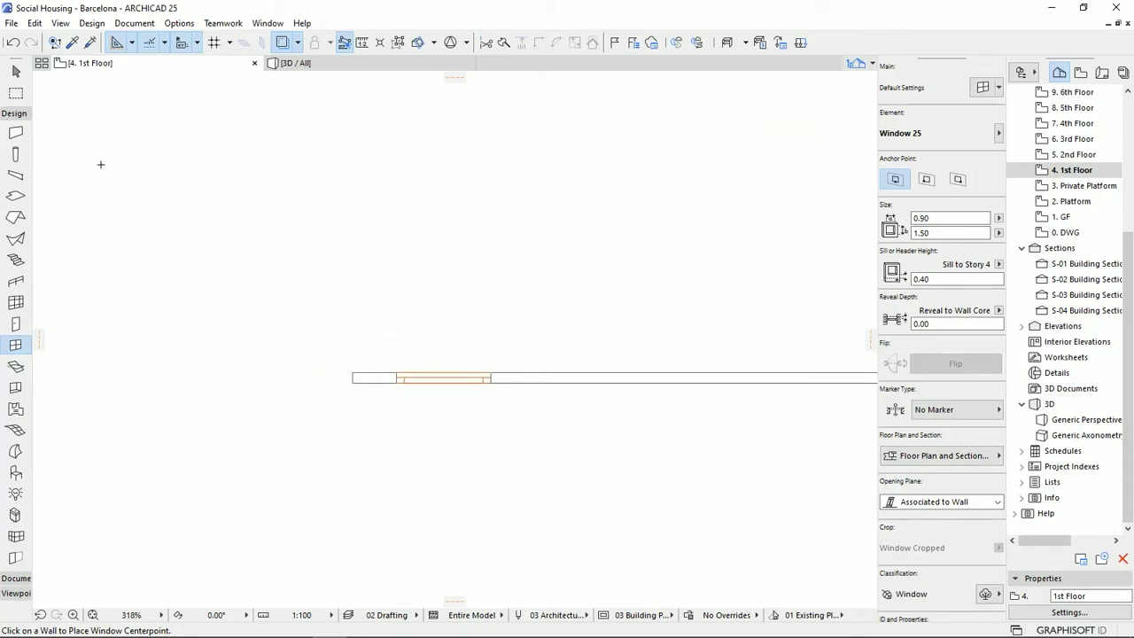
# Stretch the window's right edge to a width of 1.21 and swing its sash partly open in the 2D plan.
pyautogui.click(15, 71)
pyautogui.click(490, 381)
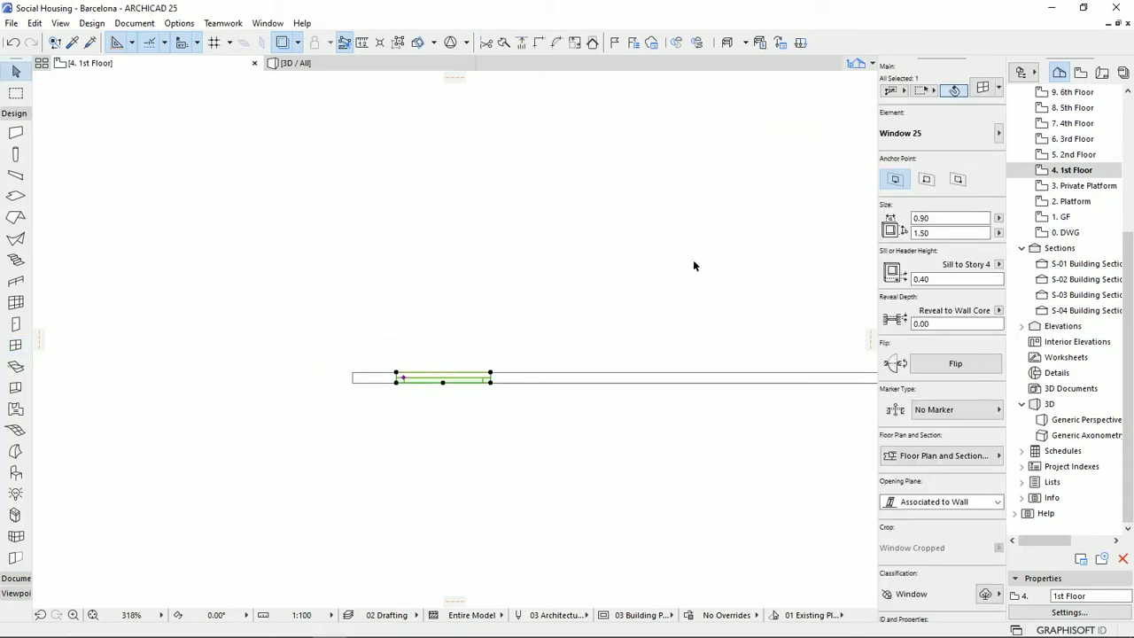
pyautogui.scroll(3, 415, 364)
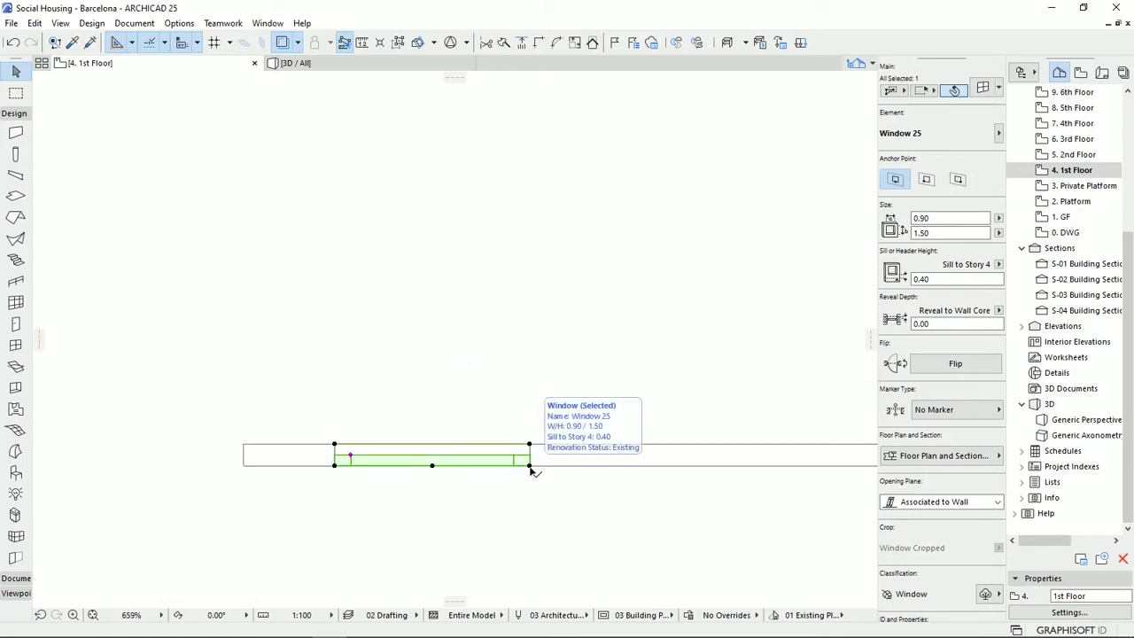
pyautogui.click(530, 466)
pyautogui.click(597, 459)
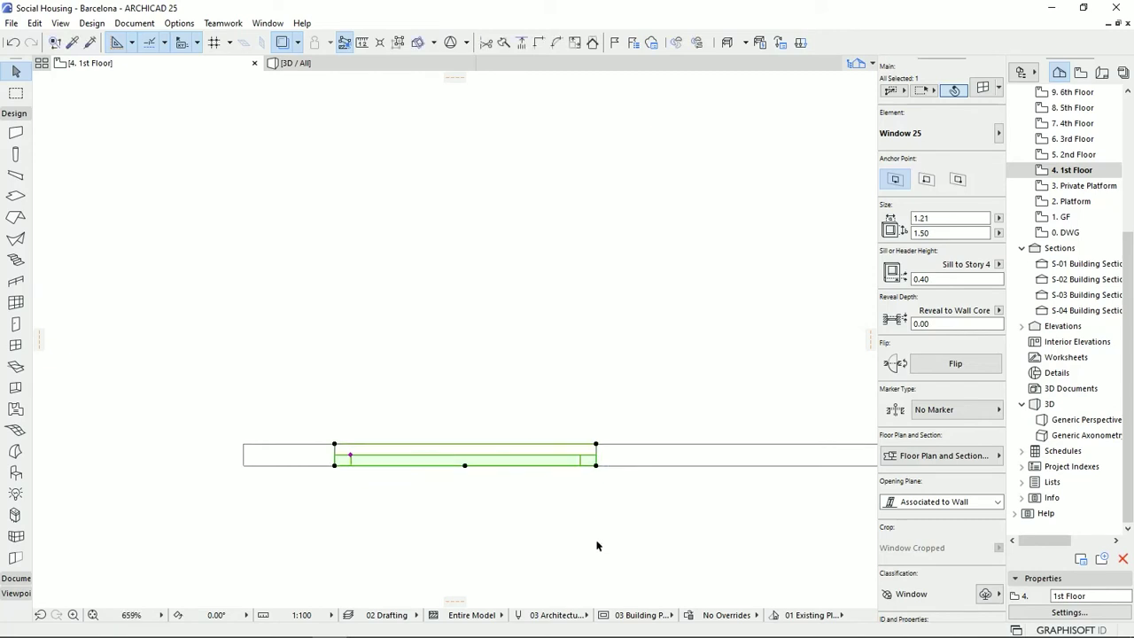
pyautogui.click(351, 457)
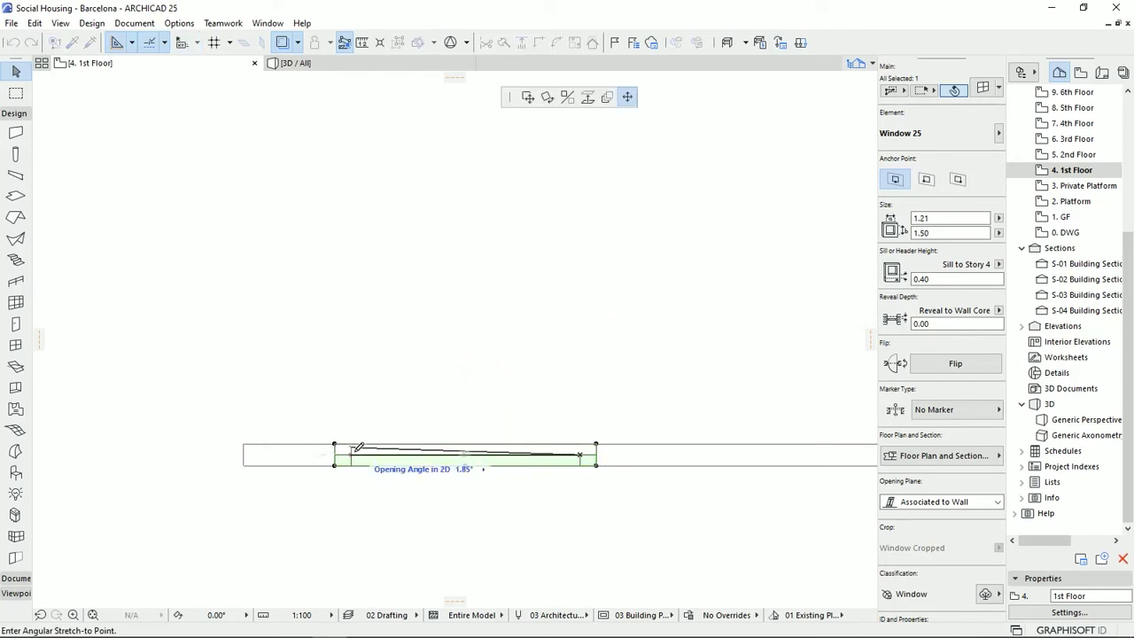
pyautogui.click(496, 244)
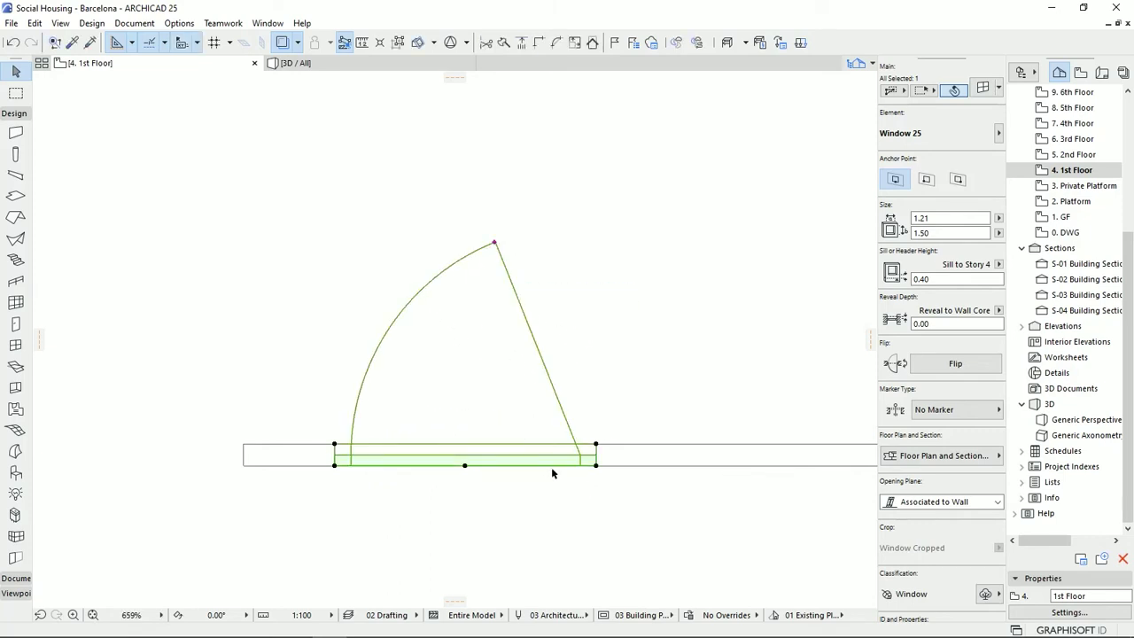
# Copy the window to the right along the same wall, leaving a solid wall segment between the two.
pyautogui.scroll(-3, 546, 470)
pyautogui.moveTo(544, 466); pyautogui.dragTo(379, 392, button='middle')
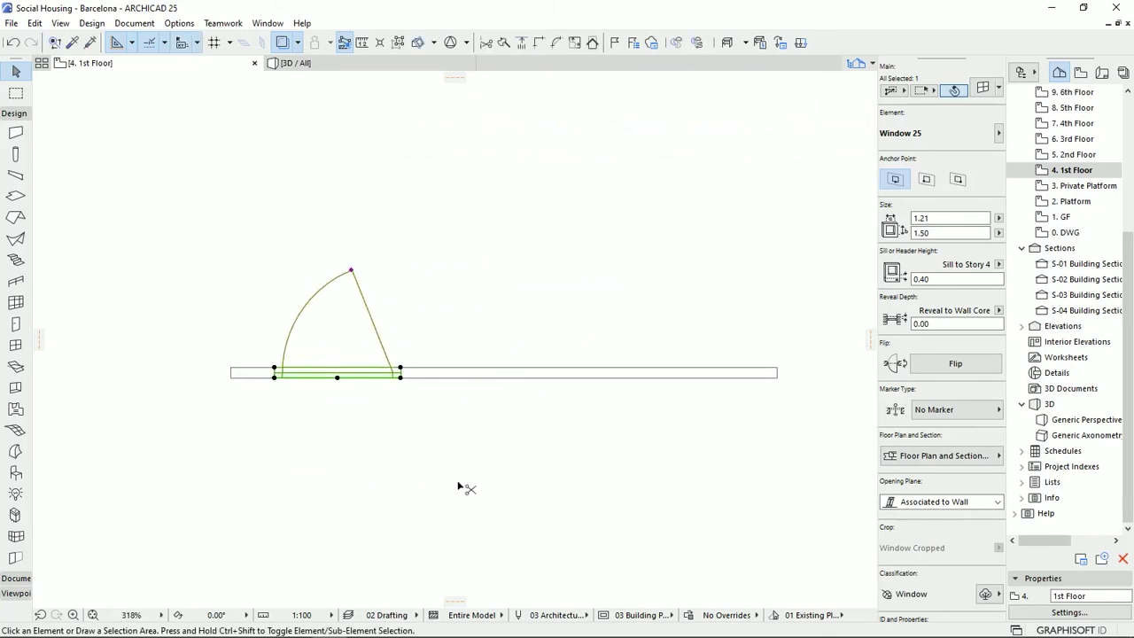
pyautogui.hotkey('ctrl', 'shift', 'd')
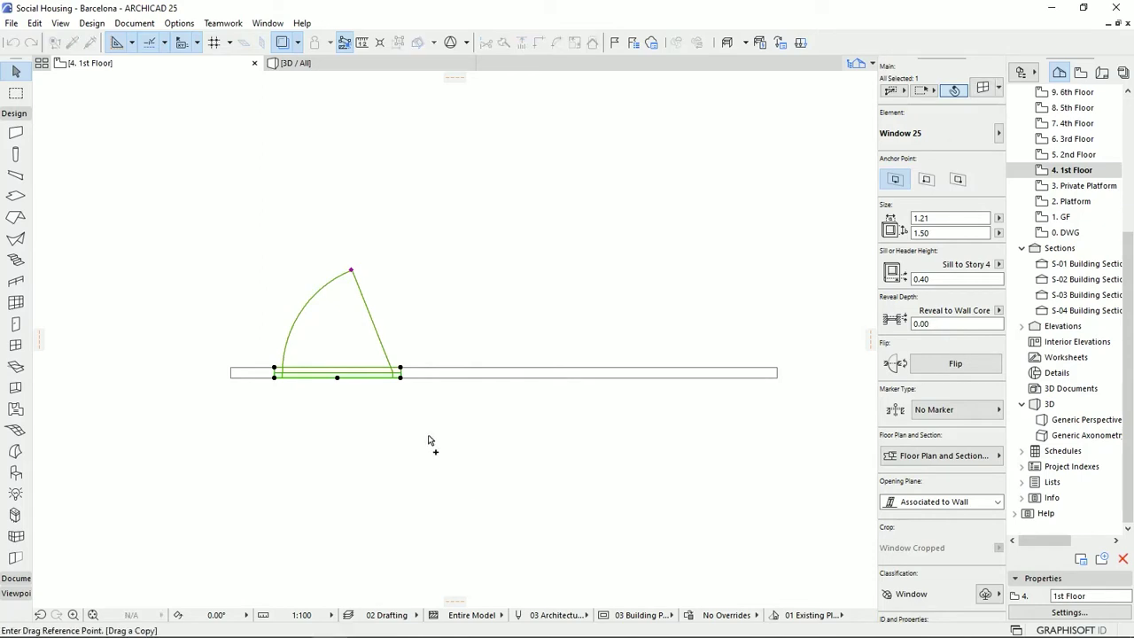
pyautogui.click(400, 377)
pyautogui.click(602, 377)
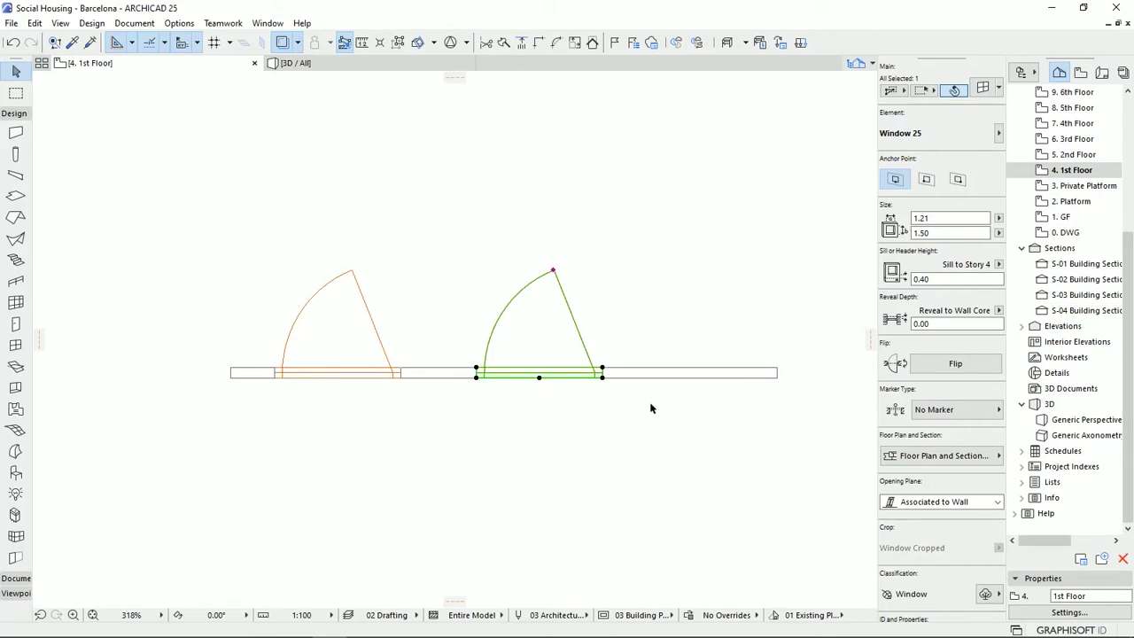
# Draw a vertical wall upward from the horizontal wall, to the right of the copied window.
pyautogui.moveTo(651, 408); pyautogui.dragTo(523, 526, button='middle')
pyautogui.click(15, 132)
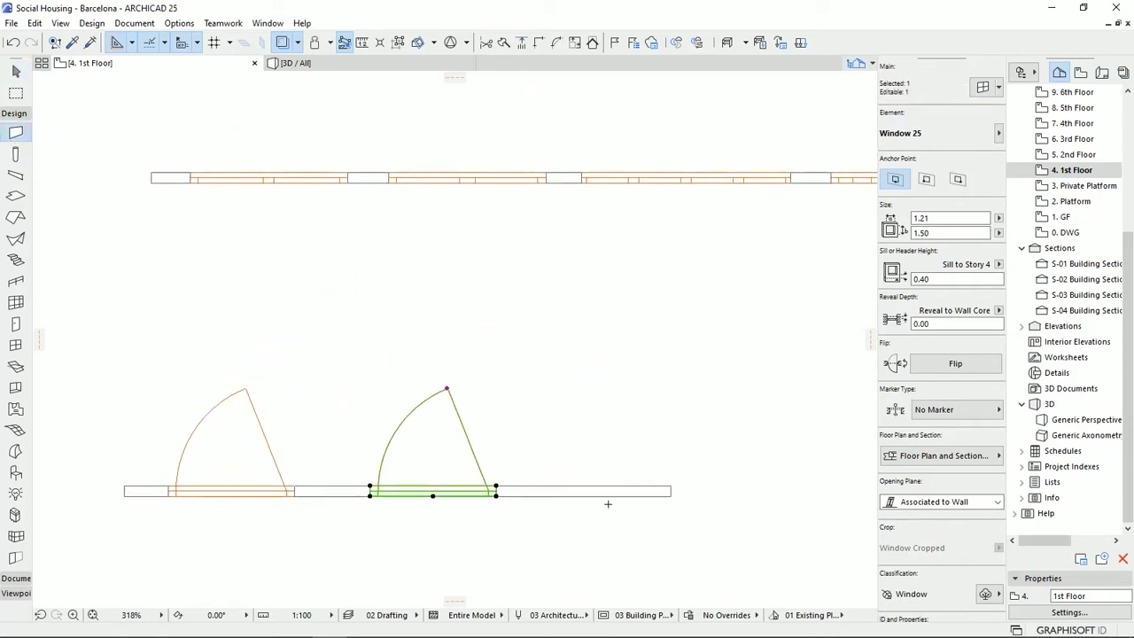
pyautogui.click(617, 495)
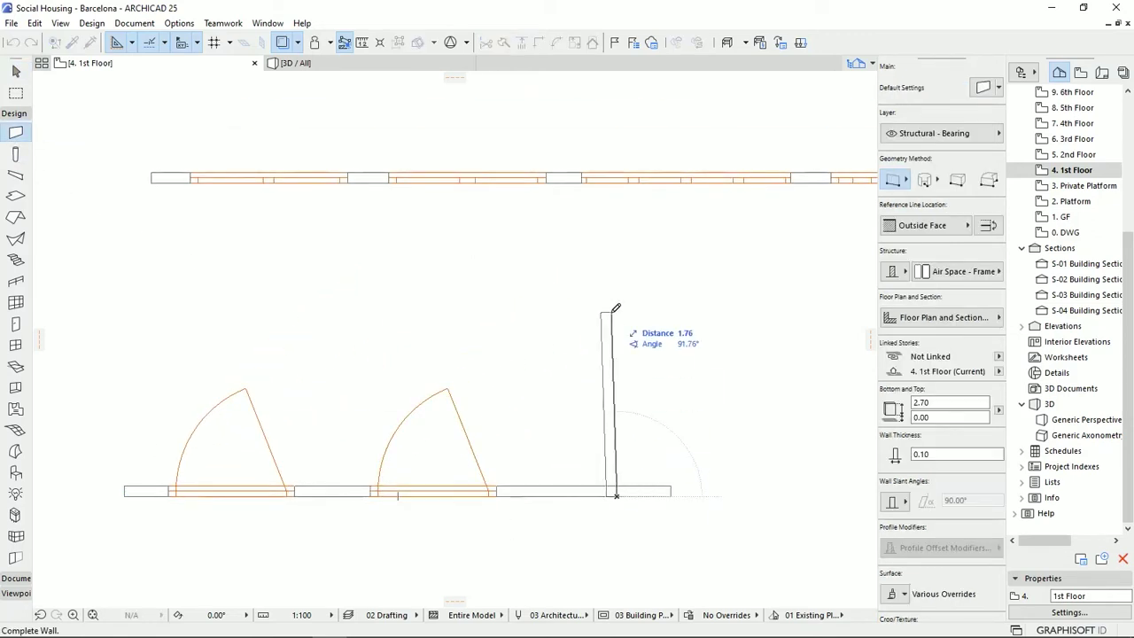
pyautogui.click(621, 280)
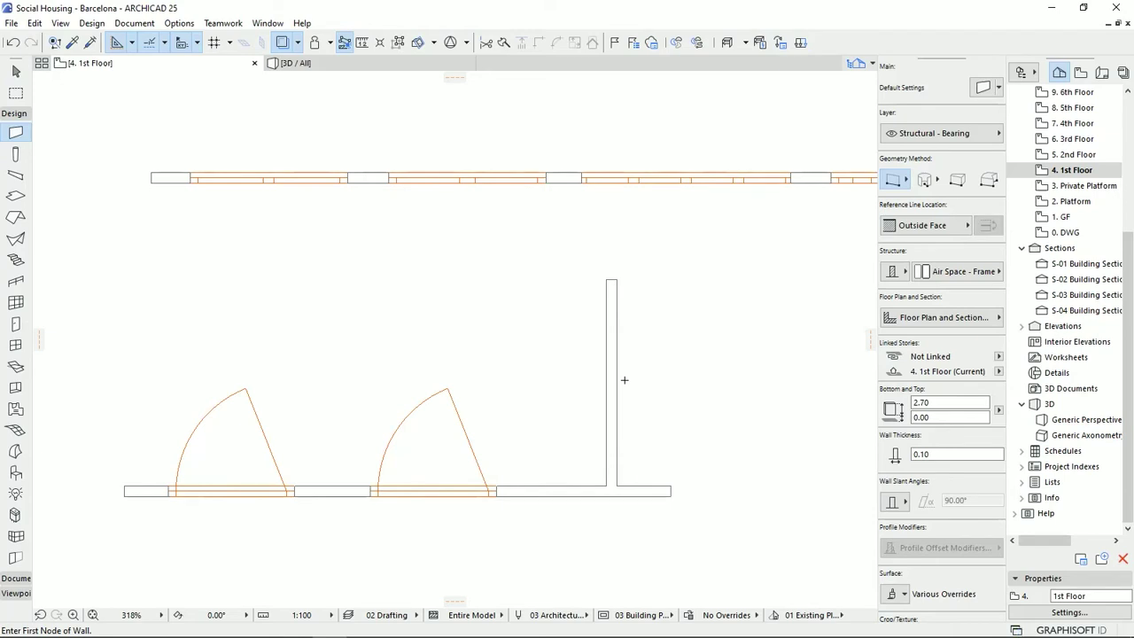
pyautogui.click(15, 71)
pyautogui.click(496, 494)
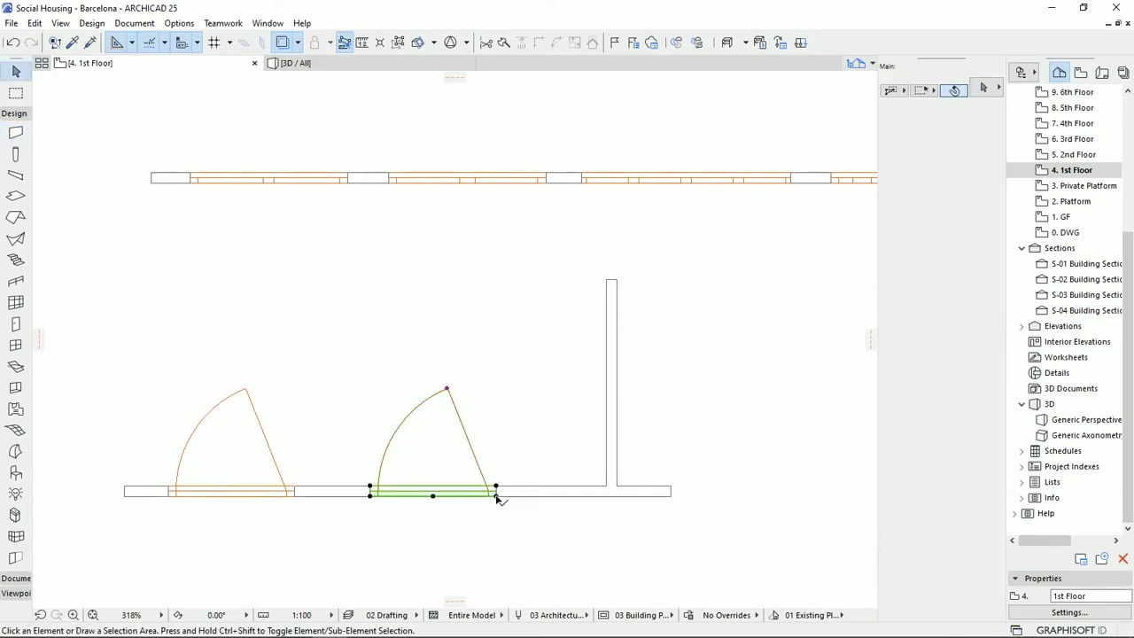
pyautogui.hotkey('ctrl', 'shift', 'd')
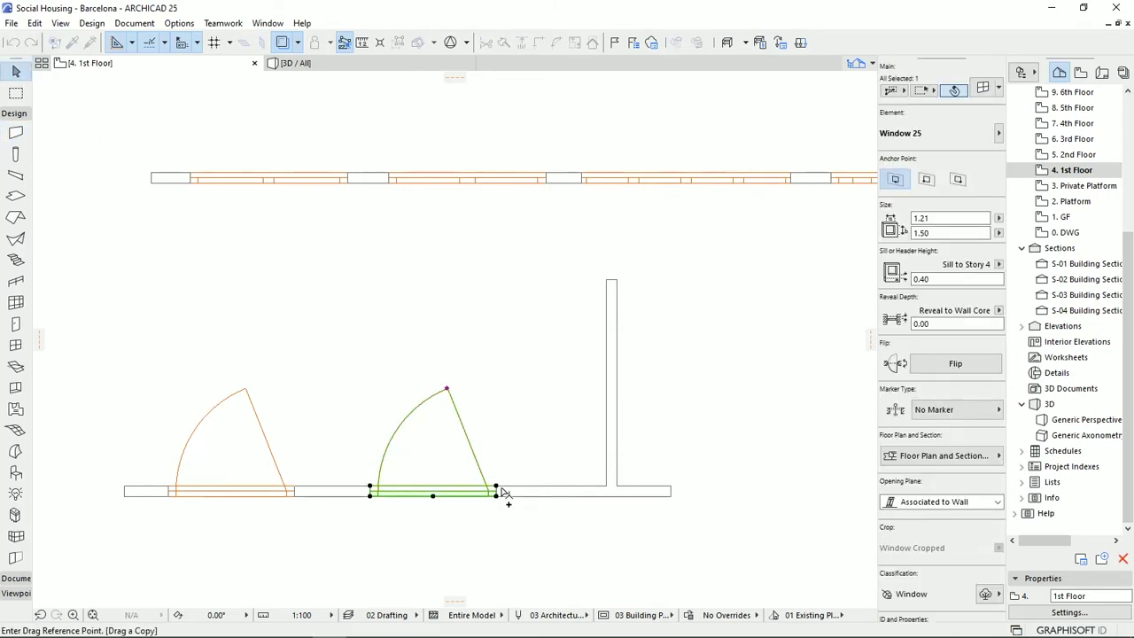
pyautogui.click(496, 494)
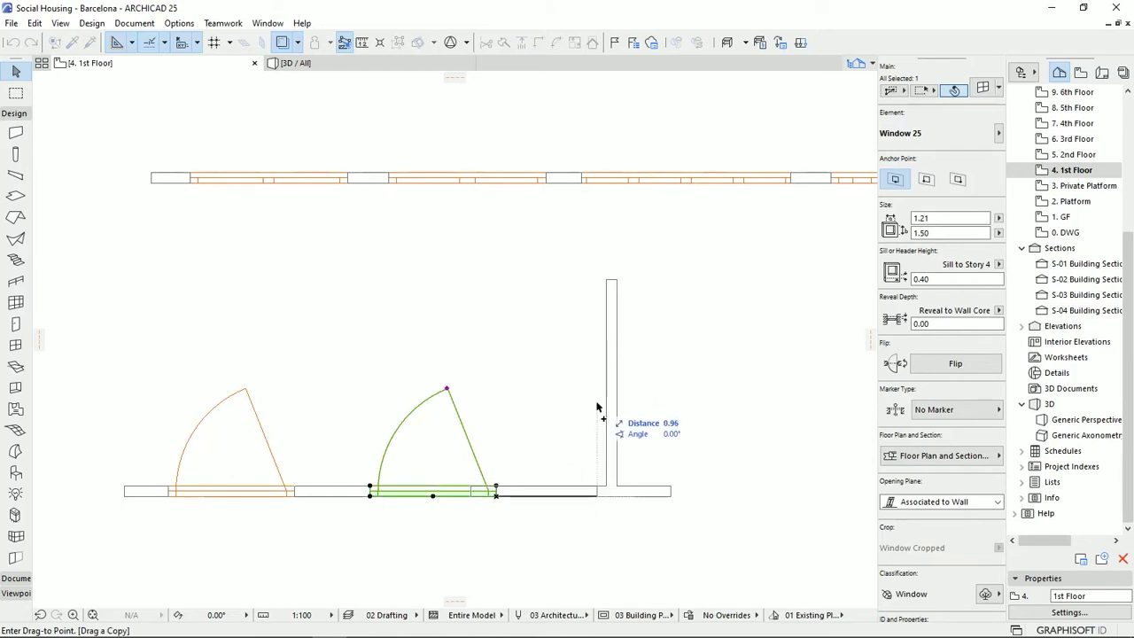
pyautogui.press('Escape')
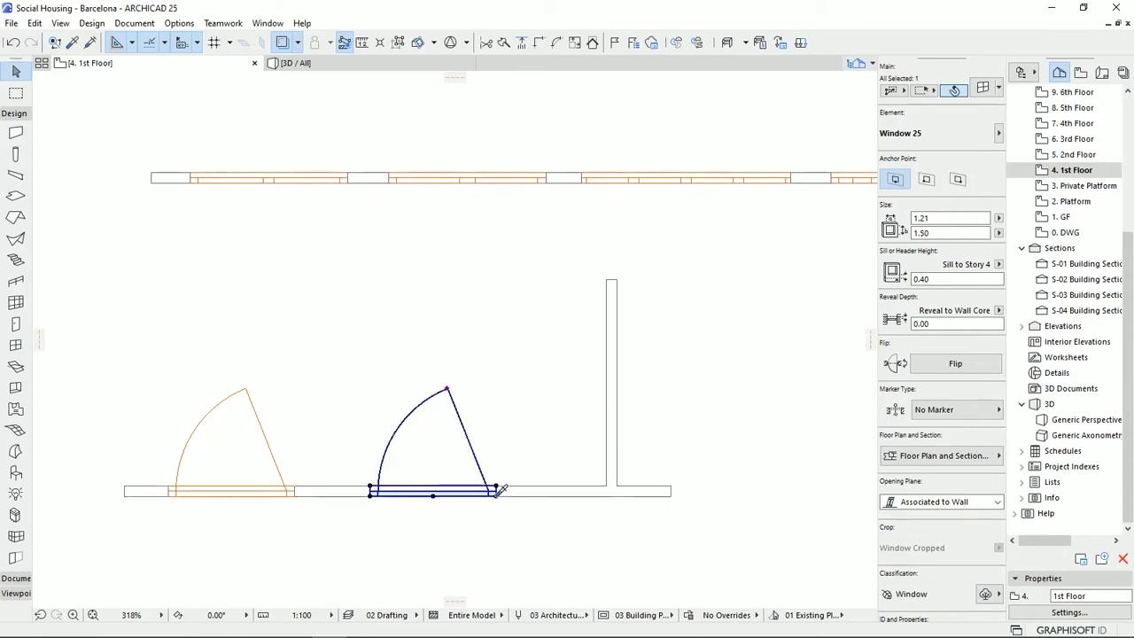
# Place a window in the vertical wall using the copied window's settings, opening towards the wall's right side with its hinge at the lower end.
pyautogui.keyDown('alt'); pyautogui.click(499, 490); pyautogui.keyUp('alt')
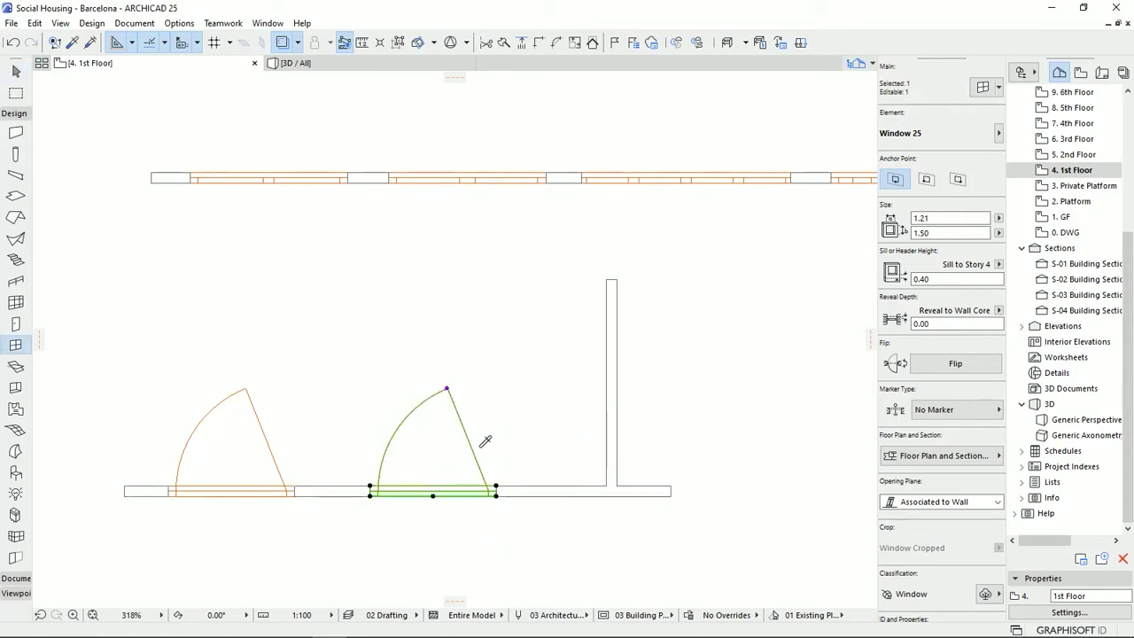
pyautogui.press('Escape')
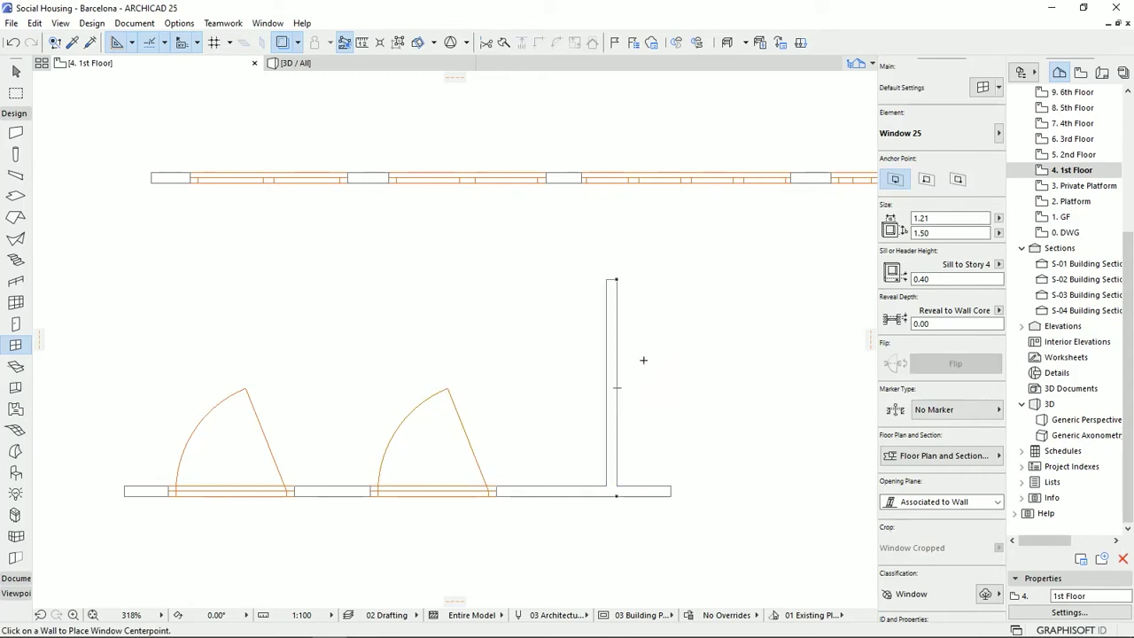
pyautogui.click(617, 370)
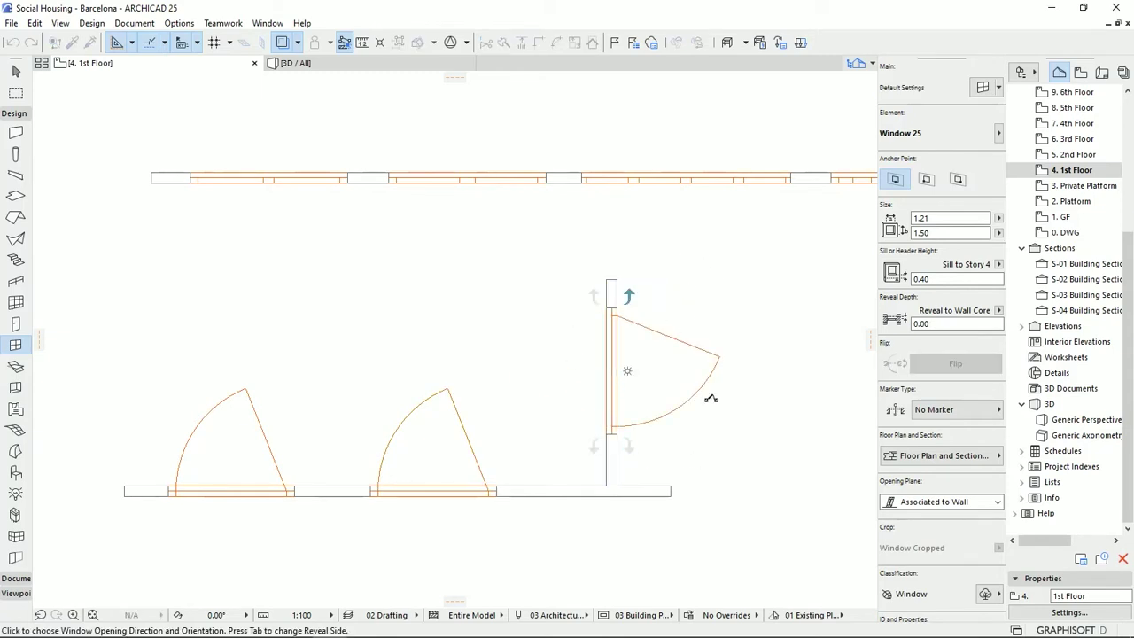
pyautogui.click(652, 452)
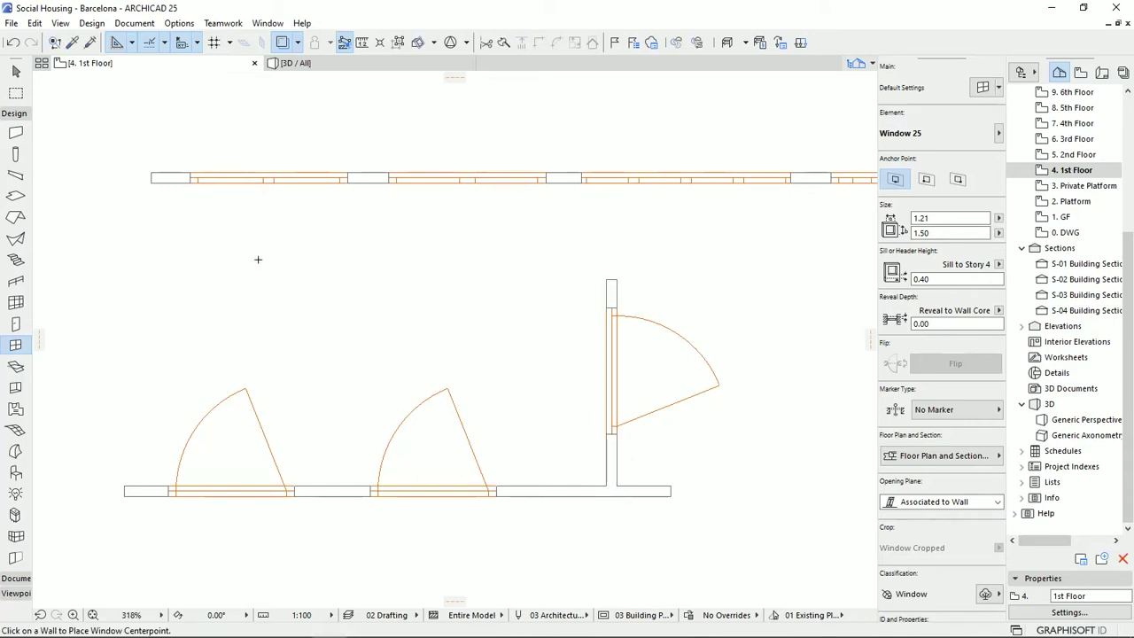
# Delete the vertical wall with its window and the copied window, keeping the original window in the horizontal wall.
pyautogui.click(16, 70)
pyautogui.moveTo(501, 353); pyautogui.dragTo(433, 438)
pyautogui.moveTo(719, 255); pyautogui.dragTo(393, 465)
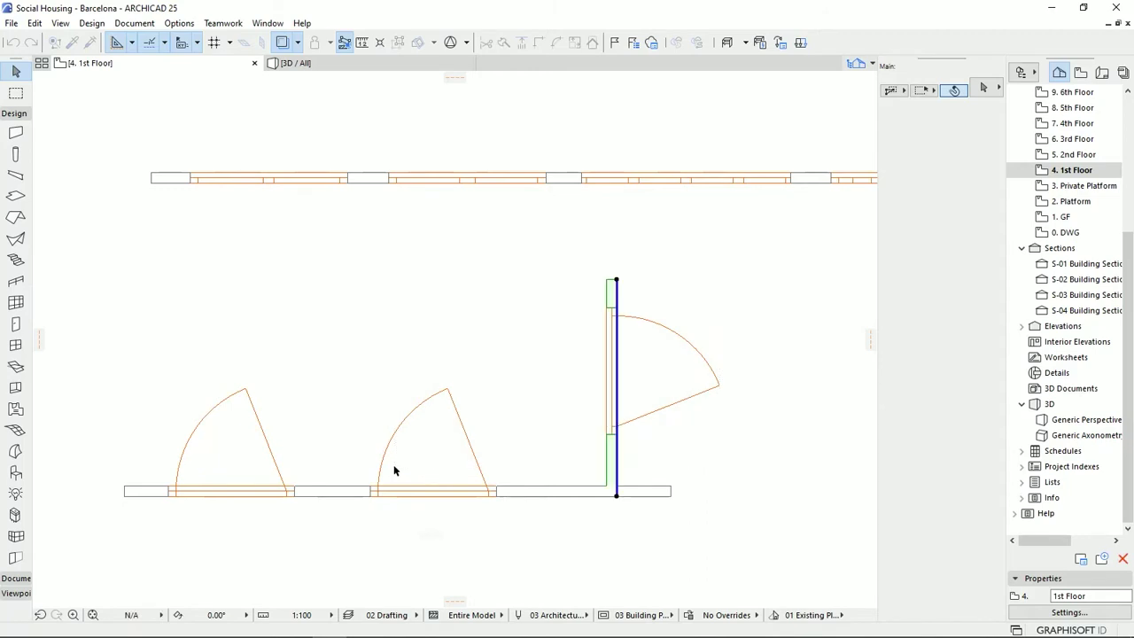
pyautogui.press('Delete')
pyautogui.click(494, 493)
pyautogui.press('Delete')
pyautogui.moveTo(328, 479); pyautogui.dragTo(439, 445, button='middle')
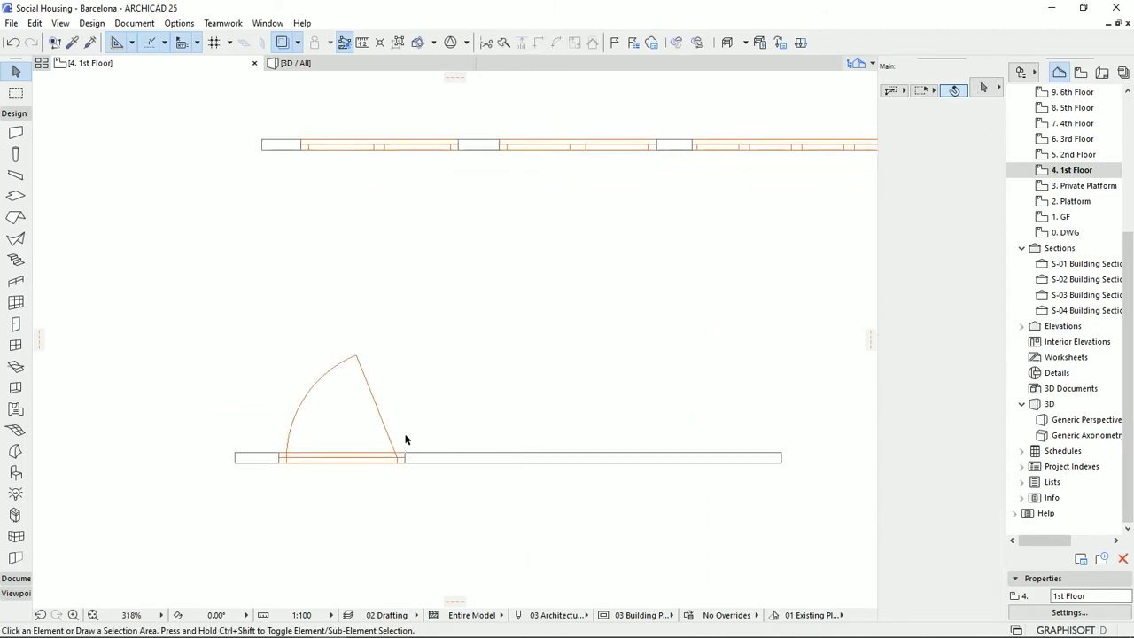
# Swing the remaining window's sash fully closed in the 2D plan.
pyautogui.scroll(5, 375, 487)
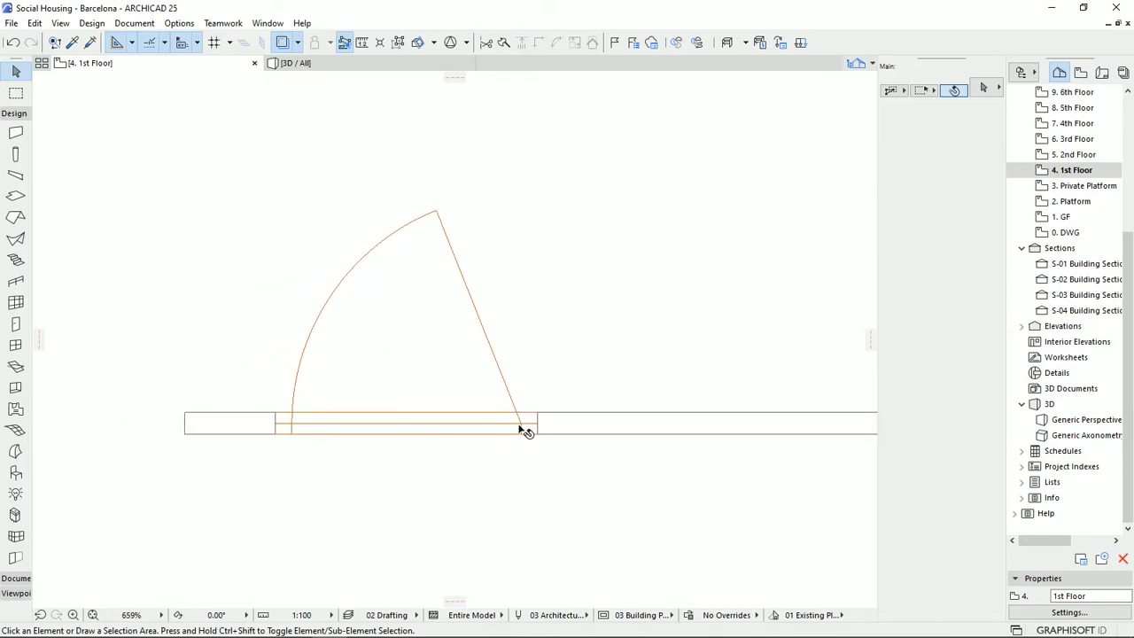
pyautogui.click(523, 429)
pyautogui.click(435, 213)
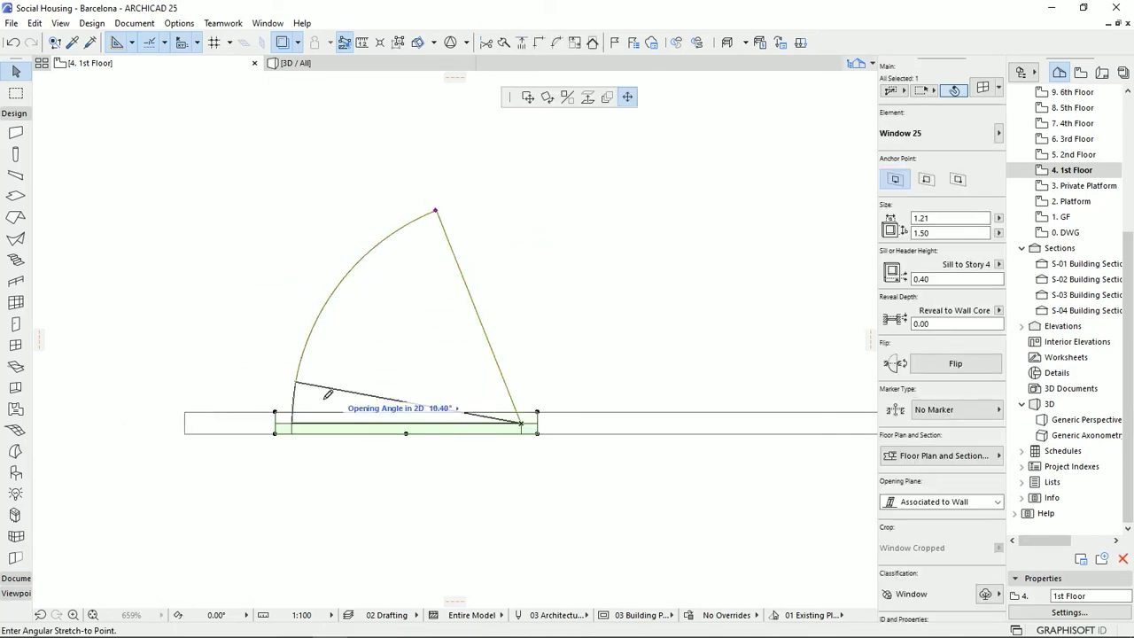
pyautogui.click(292, 423)
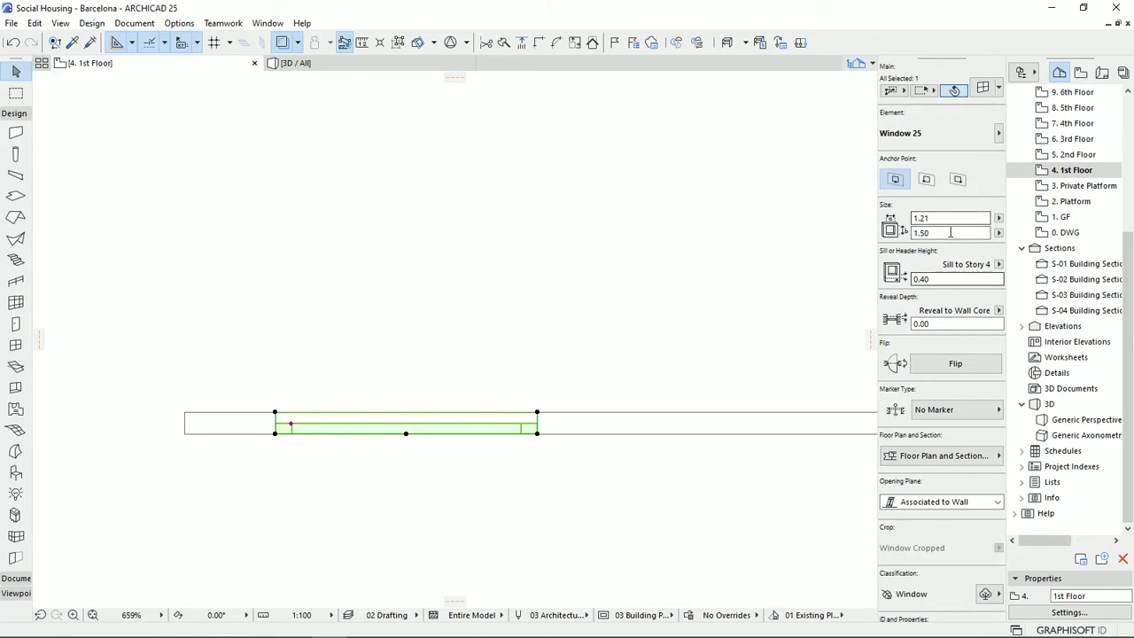
# Swing the sash open to try flipping the window to the opposite wall side and back, and close it again.
pyautogui.click(921, 218)
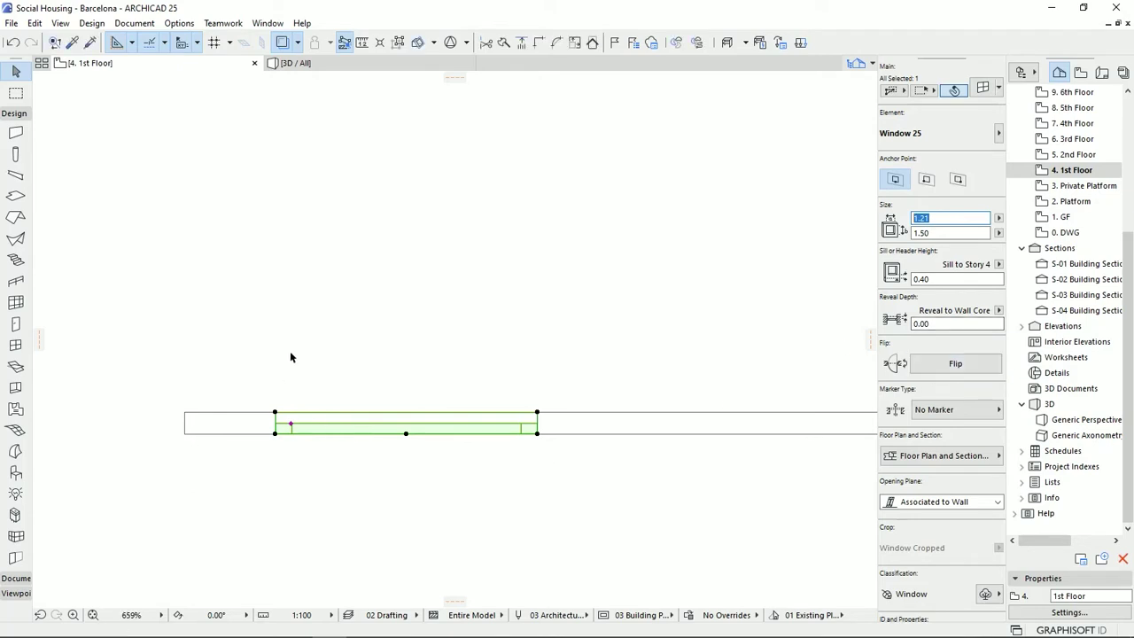
pyautogui.click(471, 252)
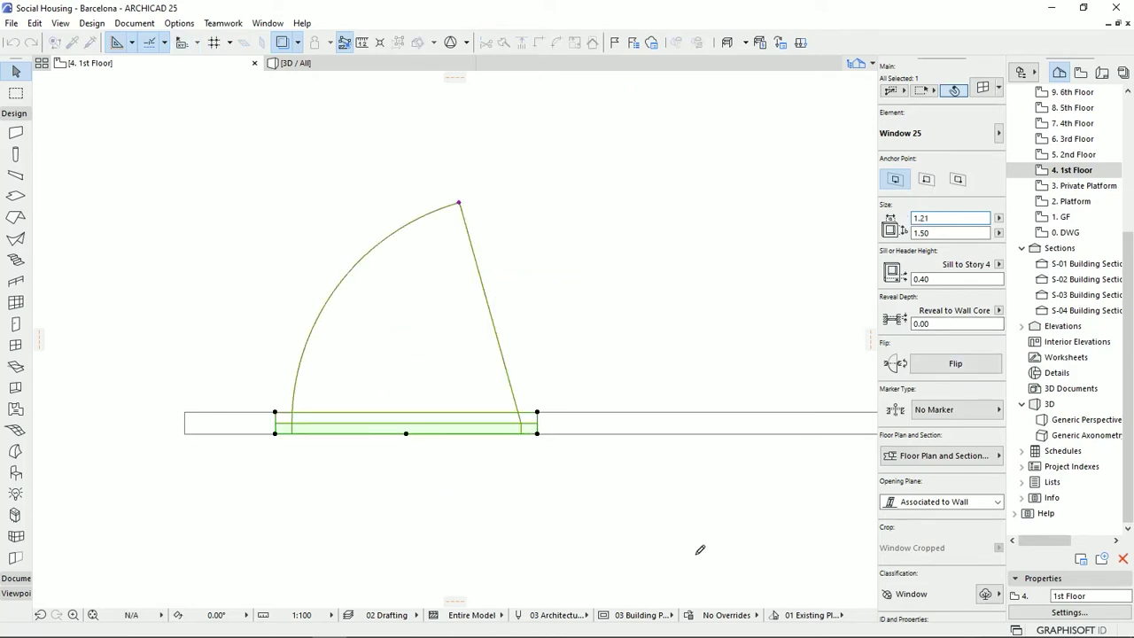
pyautogui.click(925, 371)
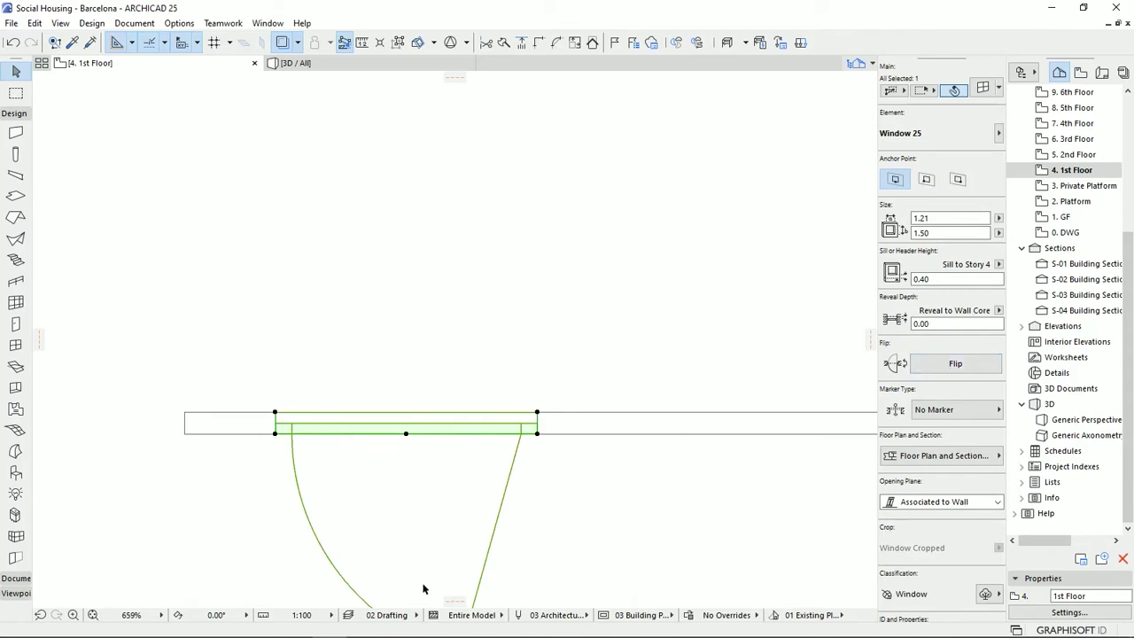
pyautogui.click(955, 363)
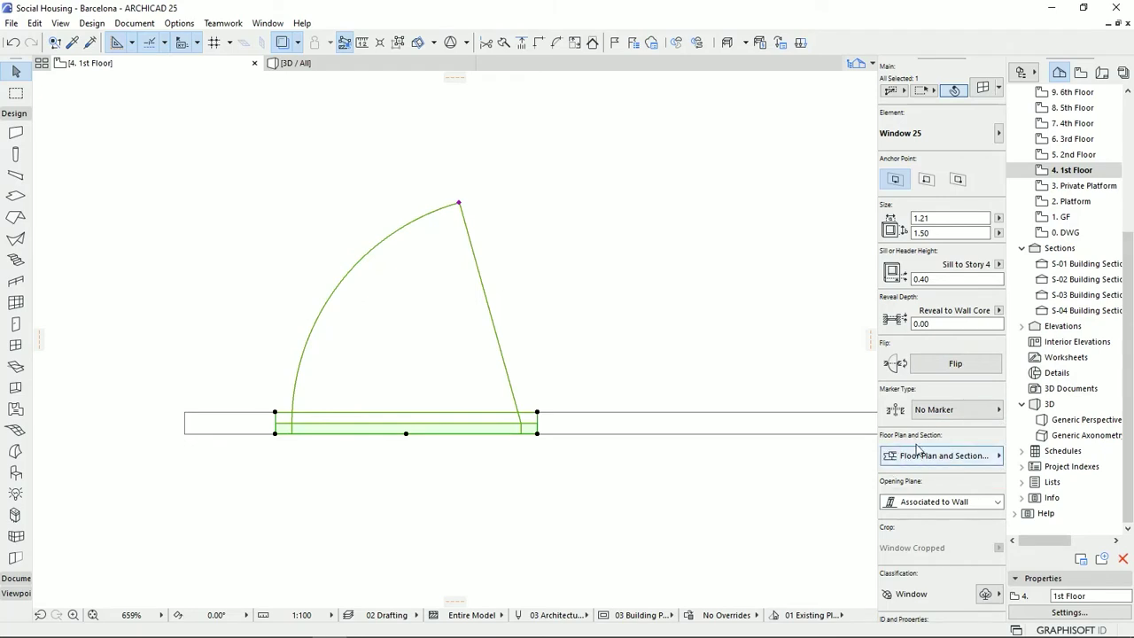
pyautogui.click(458, 205)
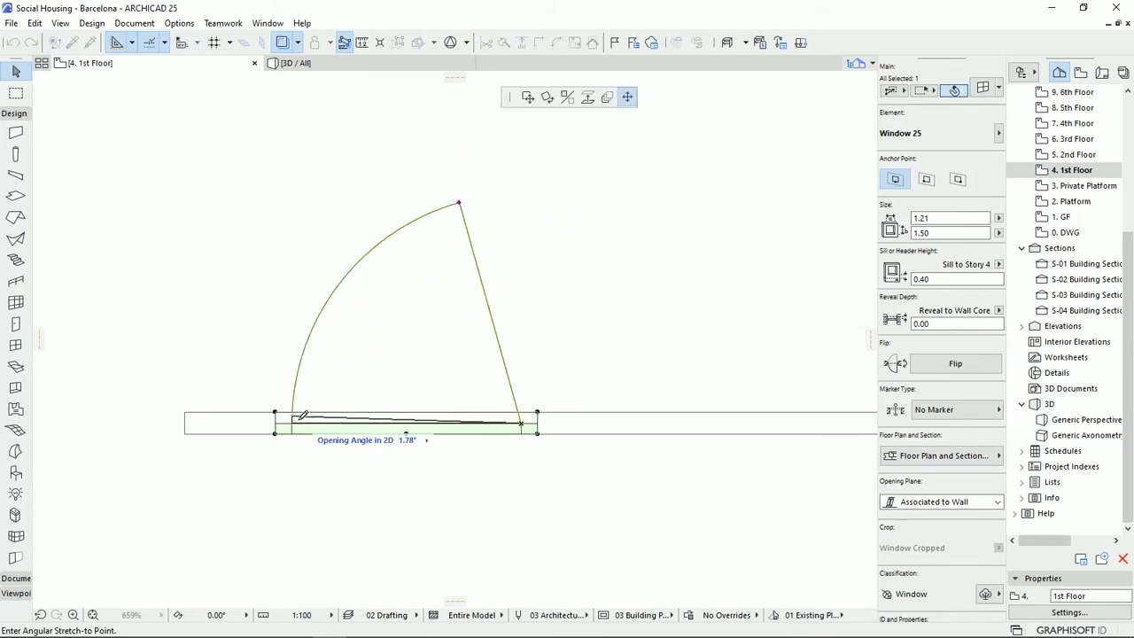
pyautogui.click(479, 405)
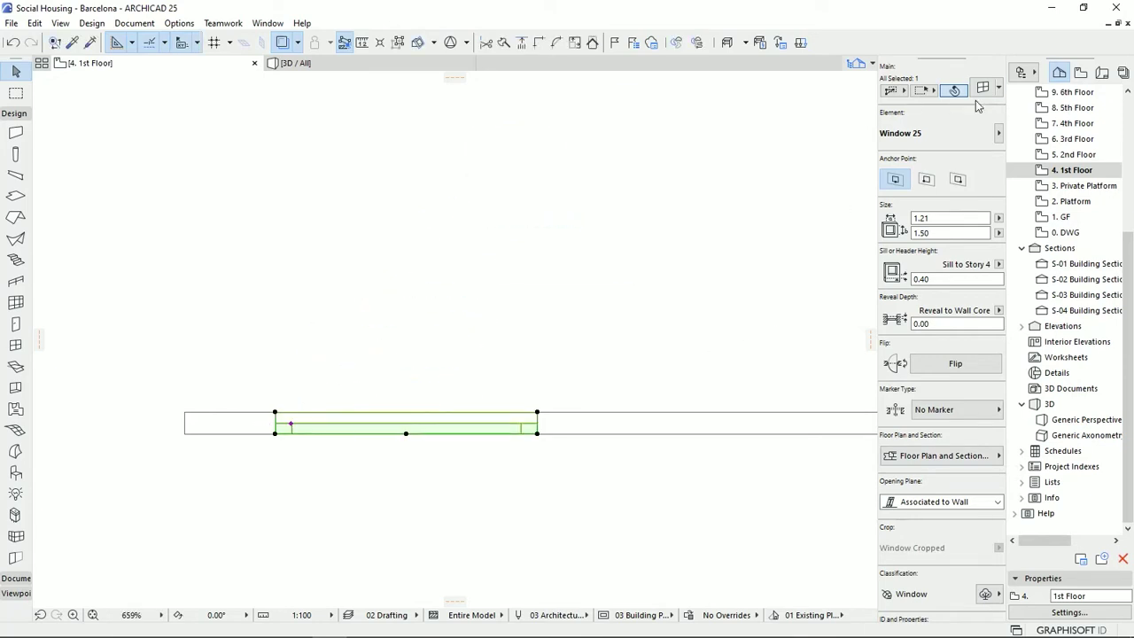
# Open the window's selection settings and set Wallhole Dimensions as nominal under Nominal Sizes and Tolerance.
pyautogui.doubleClick(345, 433)
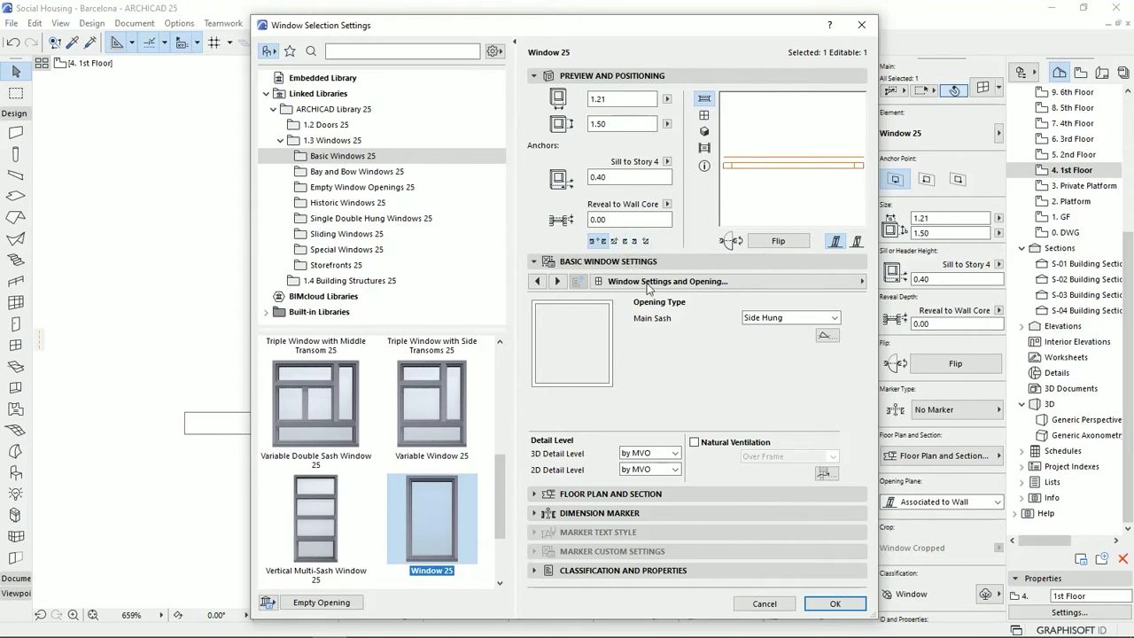
pyautogui.click(712, 263)
pyautogui.click(713, 262)
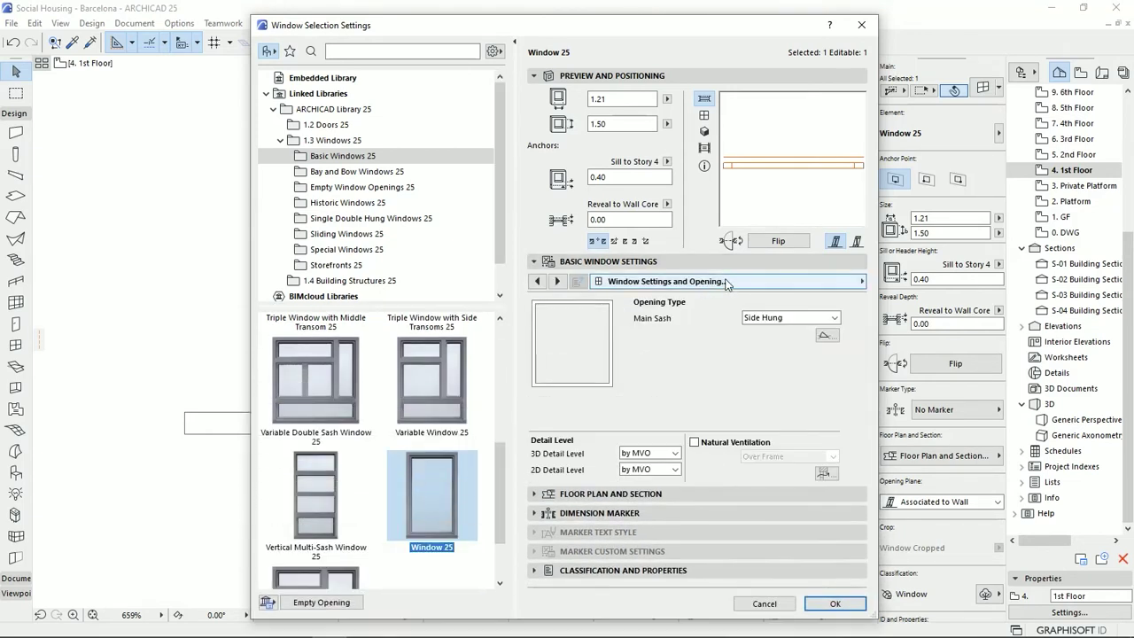
pyautogui.click(729, 281)
pyautogui.scroll(1, 1001, 361)
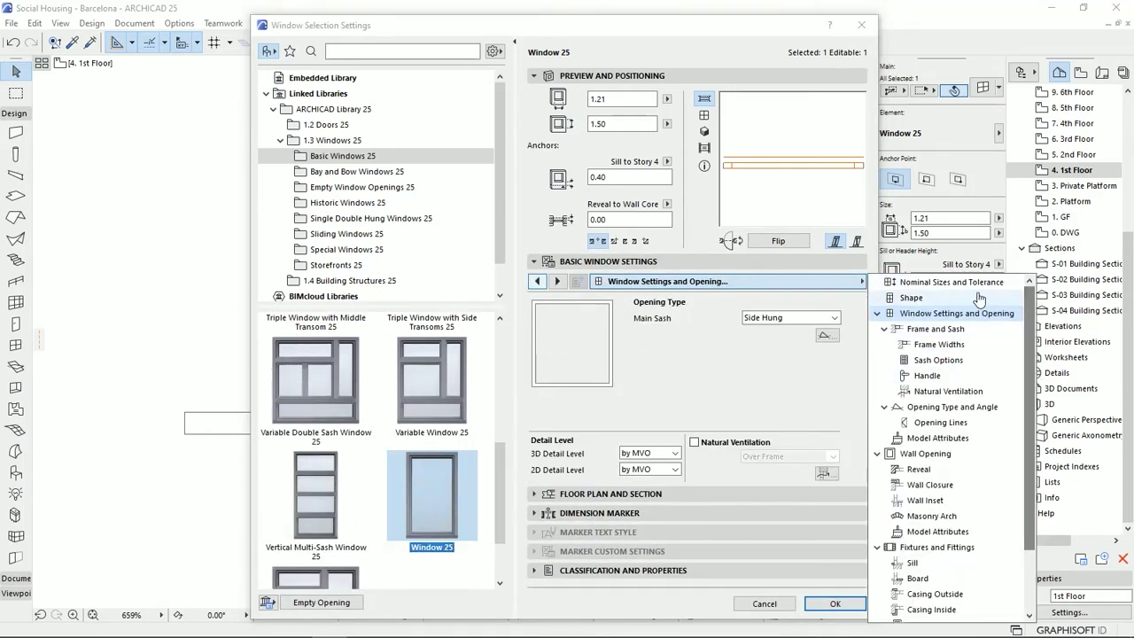
pyautogui.click(950, 282)
pyautogui.click(590, 322)
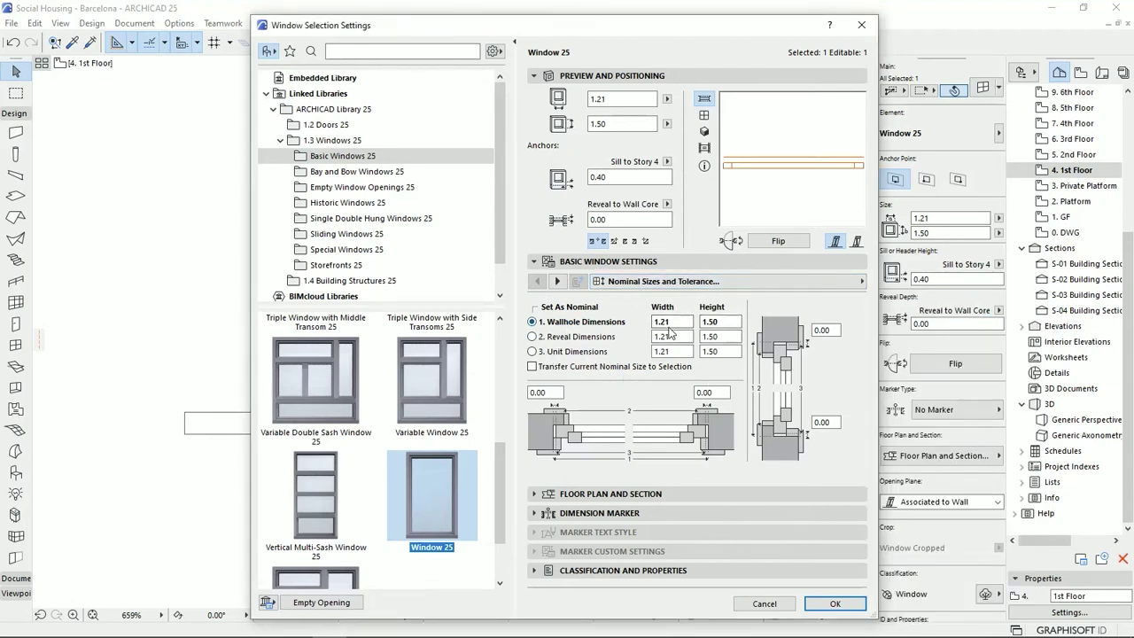
# Try an upper and a lower transom in the Shape settings with the 3D preview shown, and remove both again.
pyautogui.click(557, 281)
pyautogui.click(534, 301)
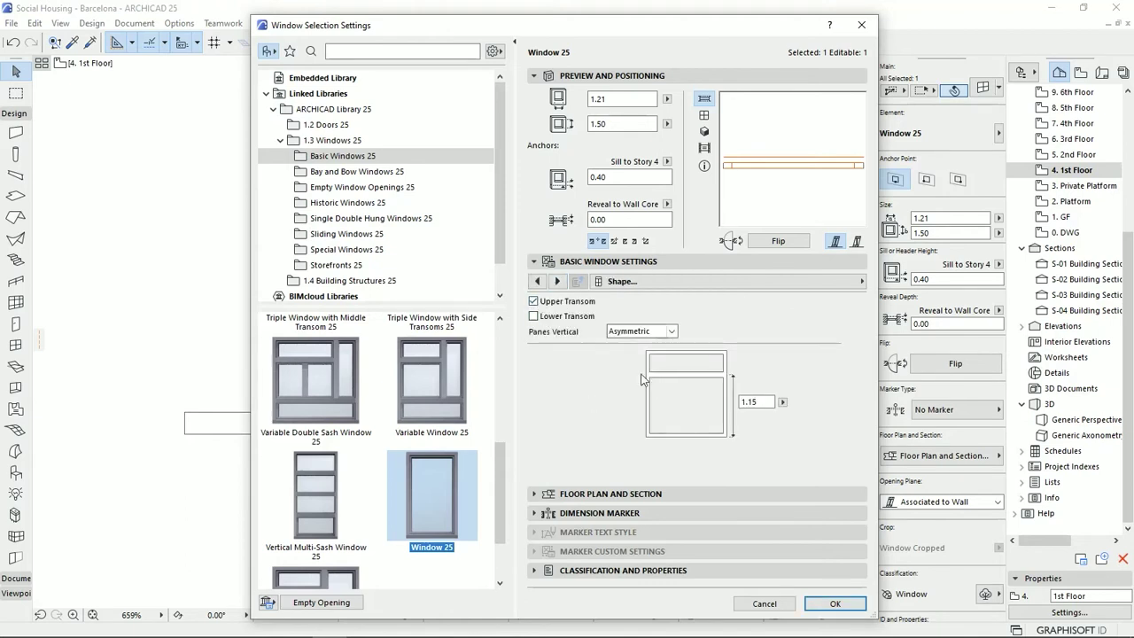
pyautogui.click(705, 131)
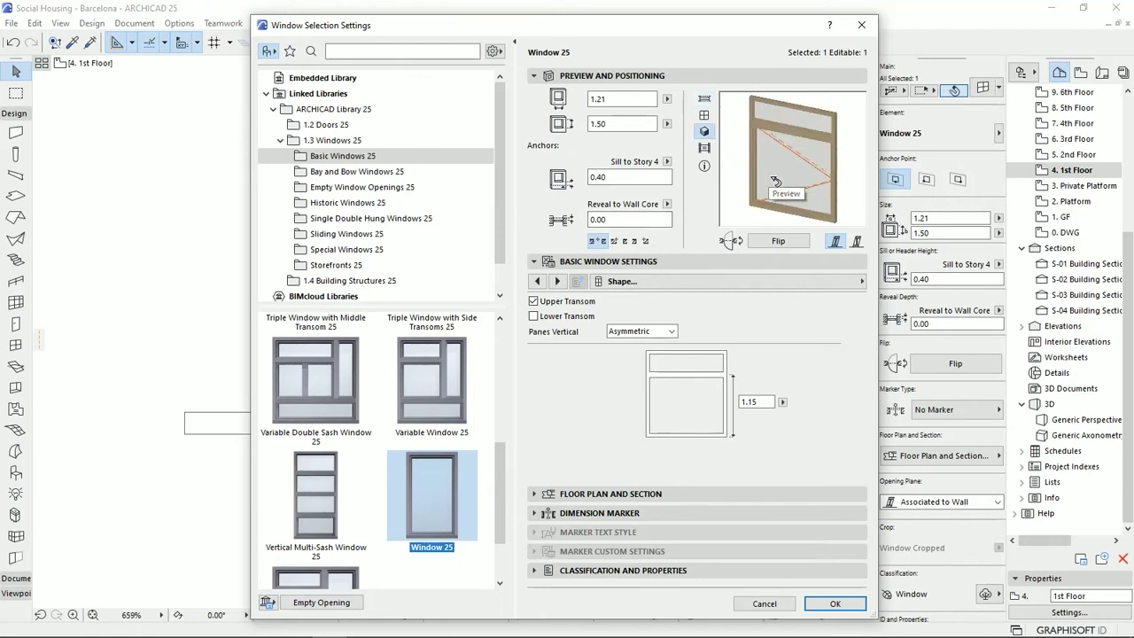
pyautogui.click(534, 316)
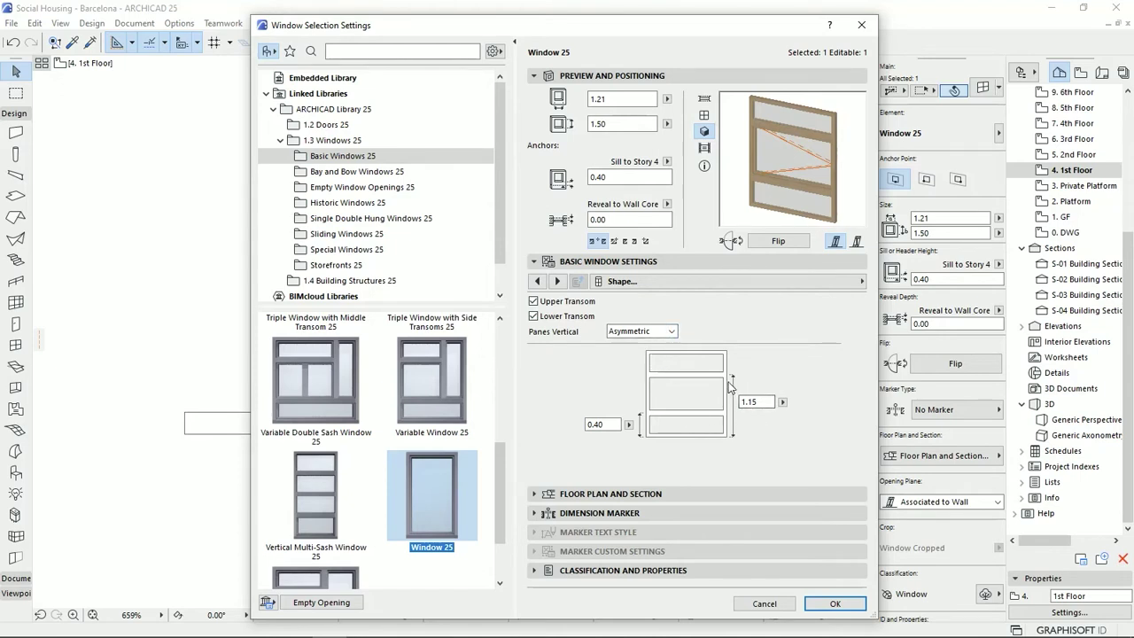
pyautogui.click(534, 316)
pyautogui.click(533, 301)
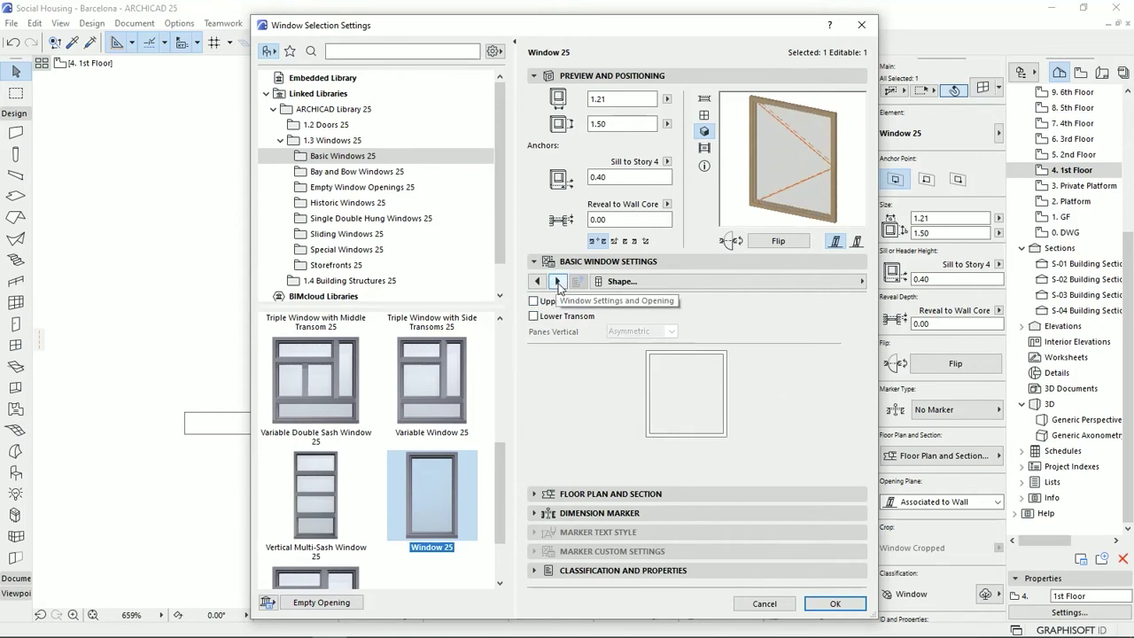
# Try Fixed Sash as the main sash's opening type in Window Settings and Opening, and return it to Side Hung.
pyautogui.click(557, 281)
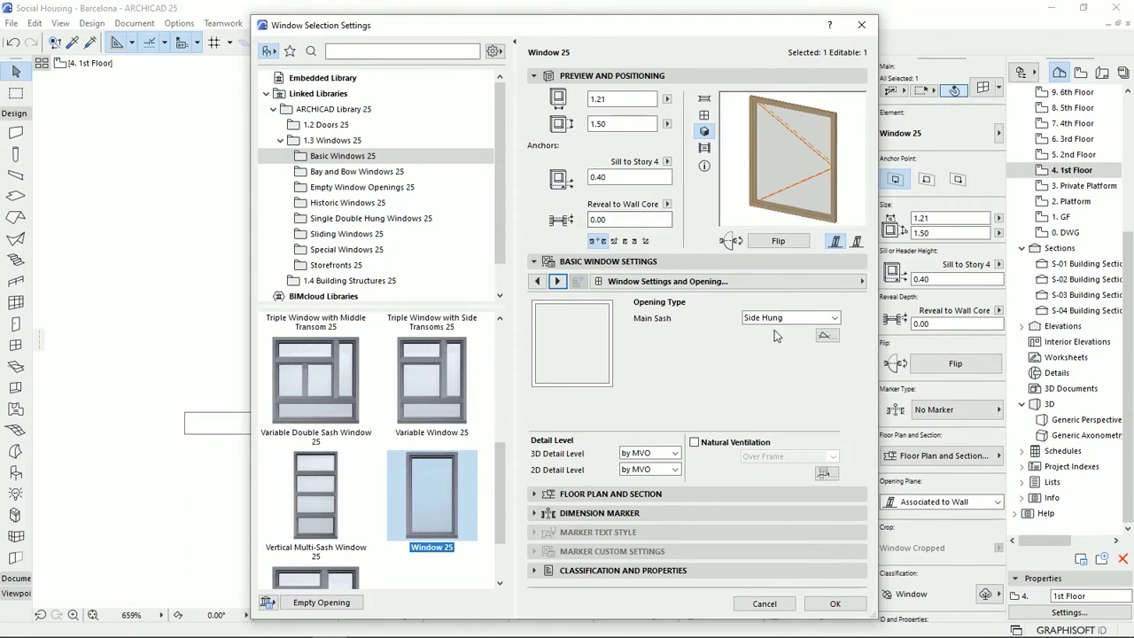
pyautogui.click(827, 318)
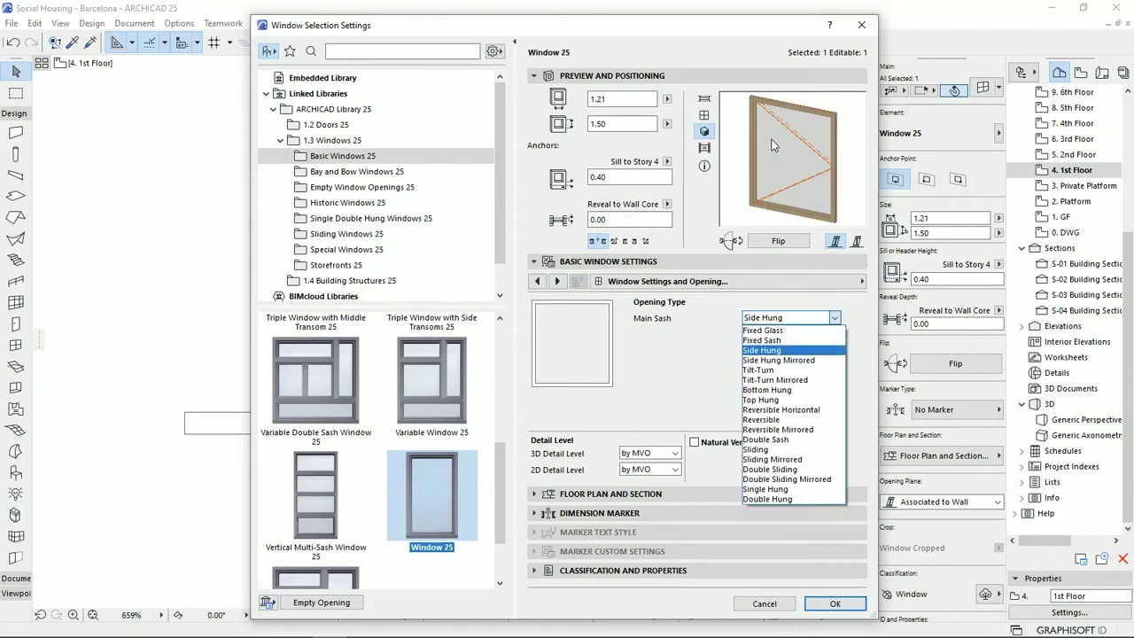
pyautogui.click(783, 341)
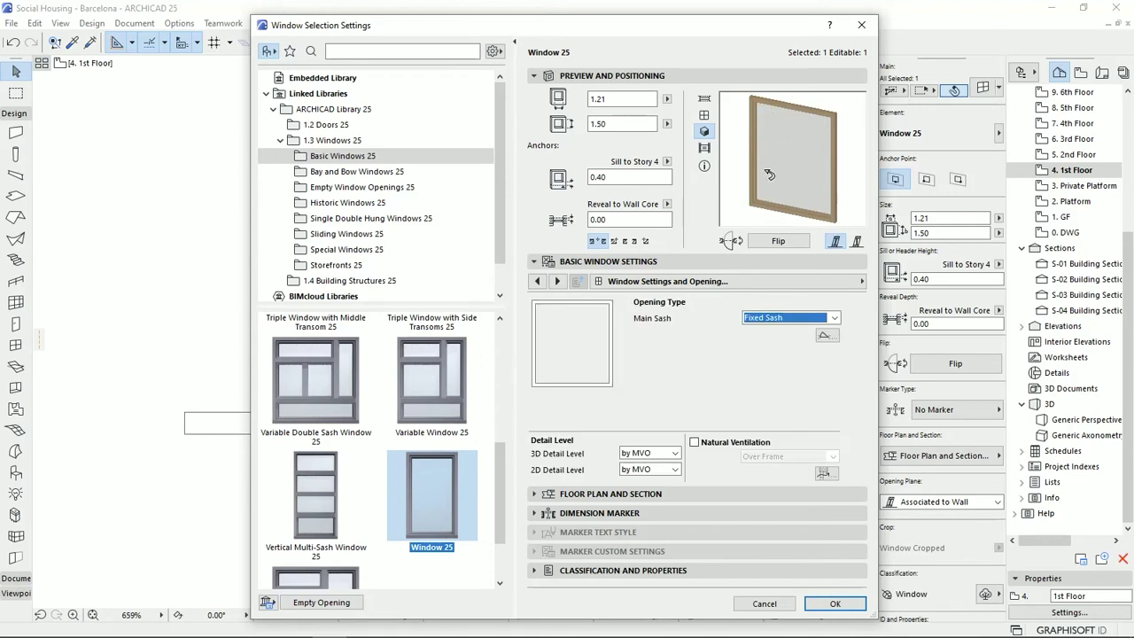
pyautogui.click(833, 318)
pyautogui.click(762, 350)
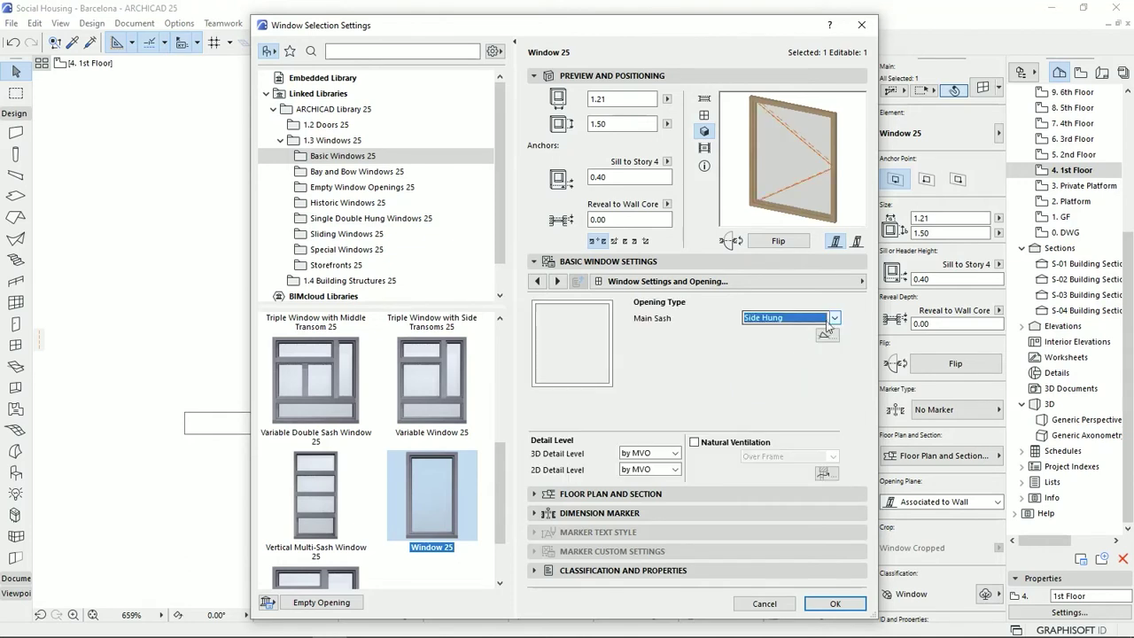
# Try the Tilt-Turn, Bottom Hung, Sliding and Double Sliding opening types for the main sash.
pyautogui.click(835, 318)
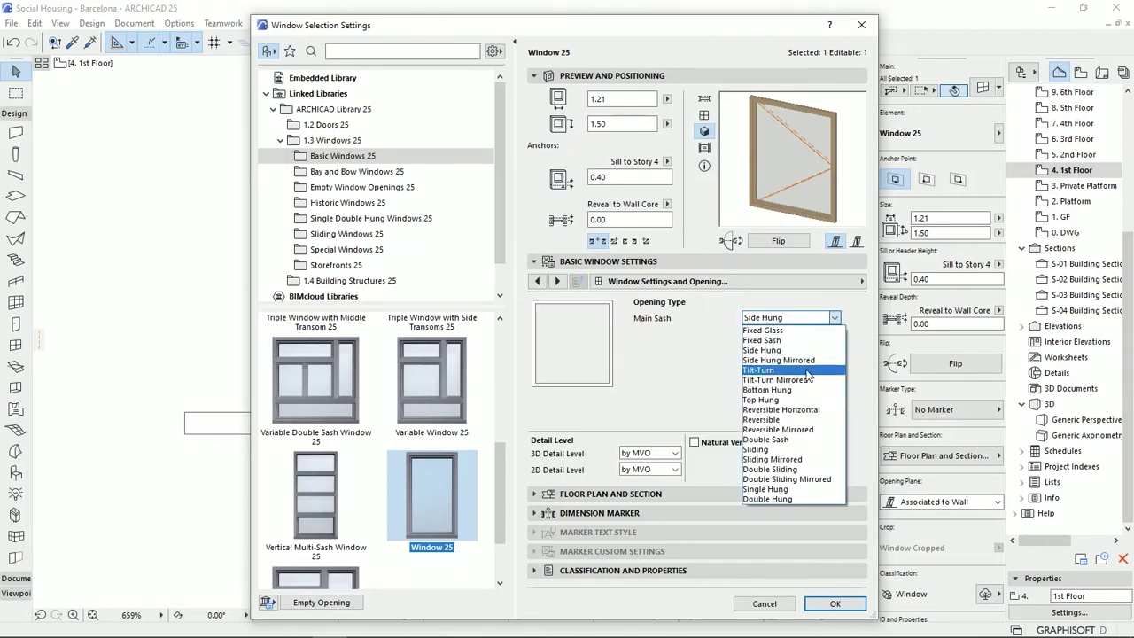
pyautogui.click(808, 370)
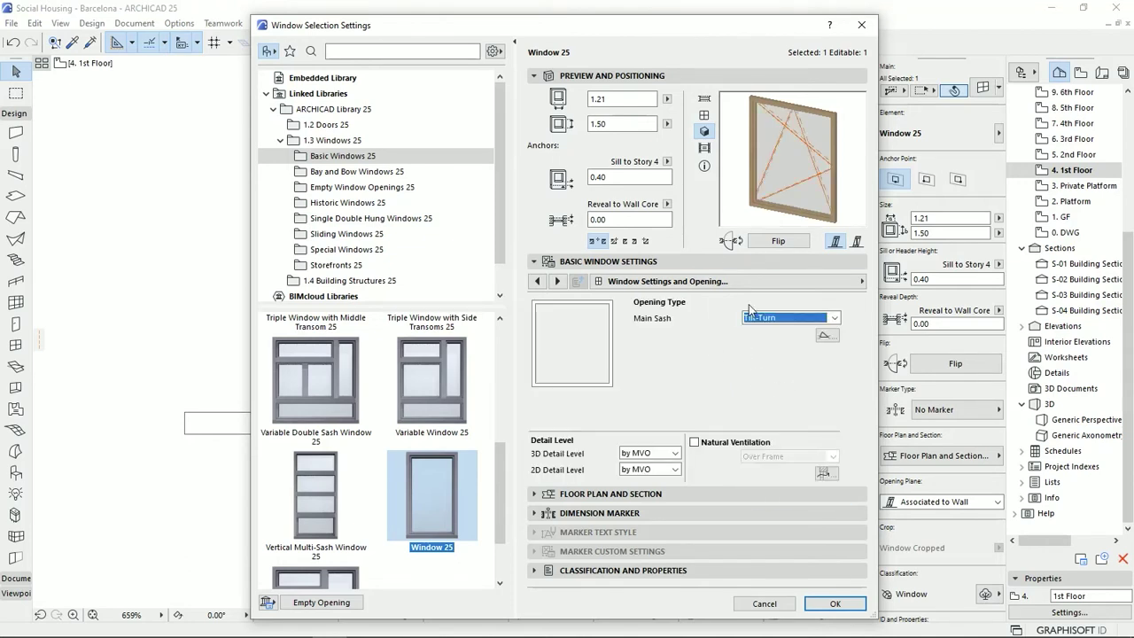
pyautogui.click(834, 318)
pyautogui.click(787, 393)
pyautogui.click(834, 317)
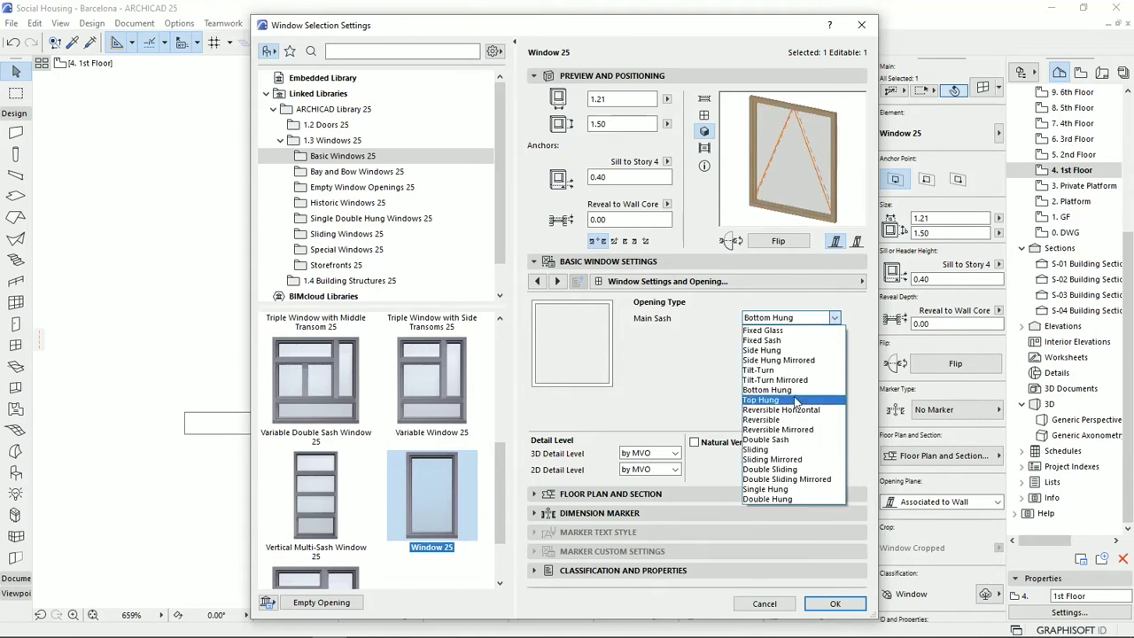
pyautogui.click(785, 449)
pyautogui.click(834, 318)
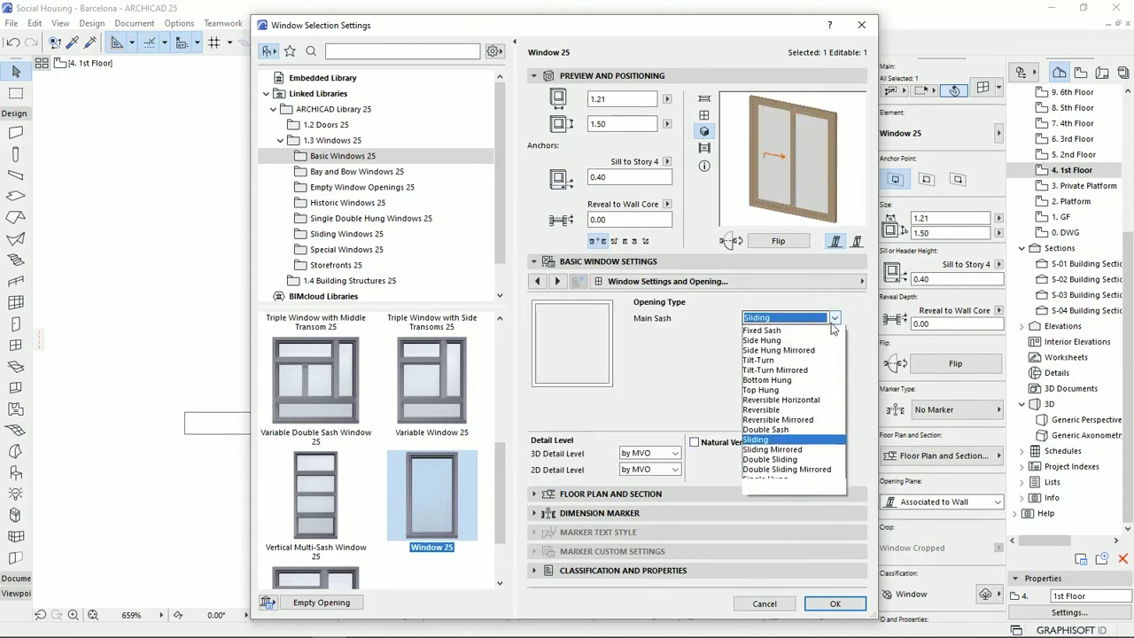
pyautogui.click(798, 468)
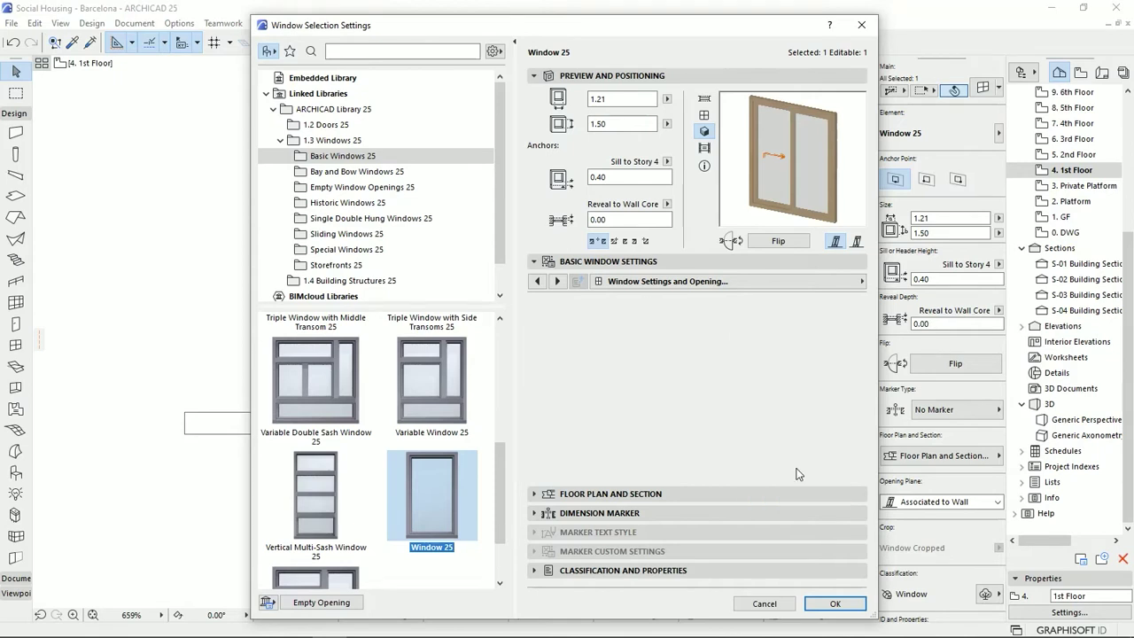
# Try Fixed Glass for the main sash and restore the Side Hung opening type.
pyautogui.click(833, 317)
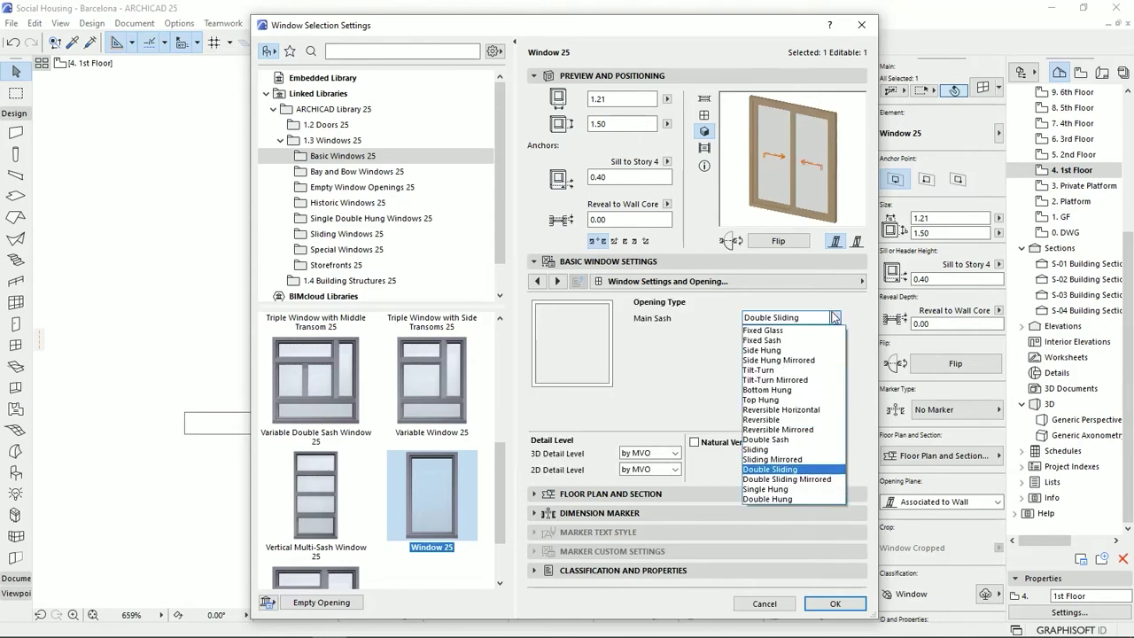
pyautogui.click(763, 331)
pyautogui.click(764, 317)
pyautogui.click(798, 351)
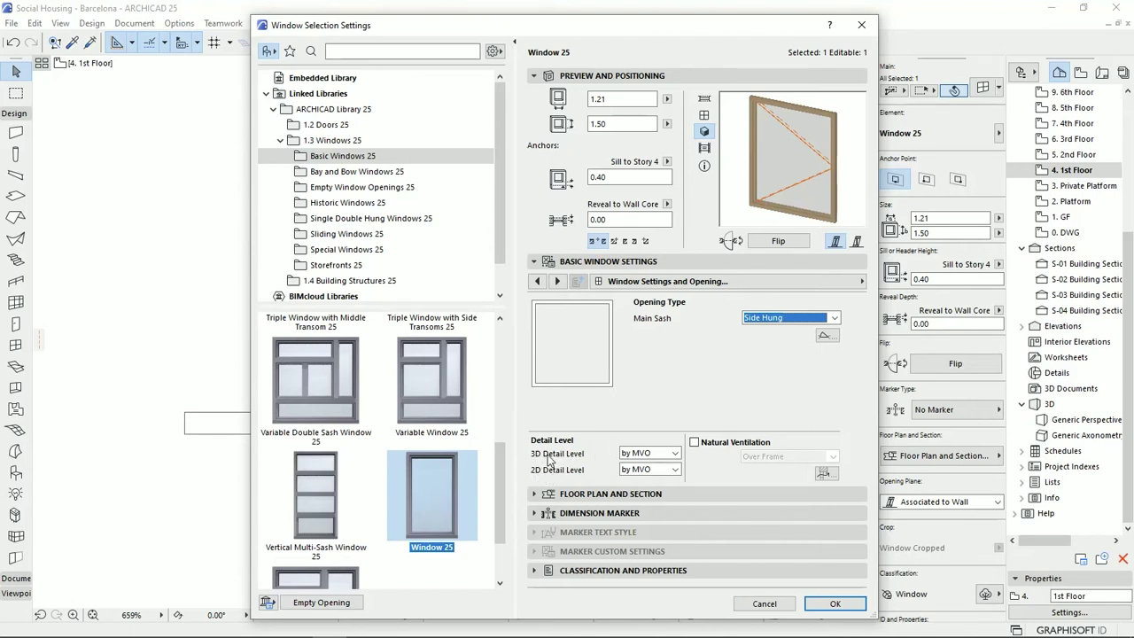
# Set the window's 3D detail level to Full and its 2D detail level to 1:50, and apply the settings.
pyautogui.click(674, 453)
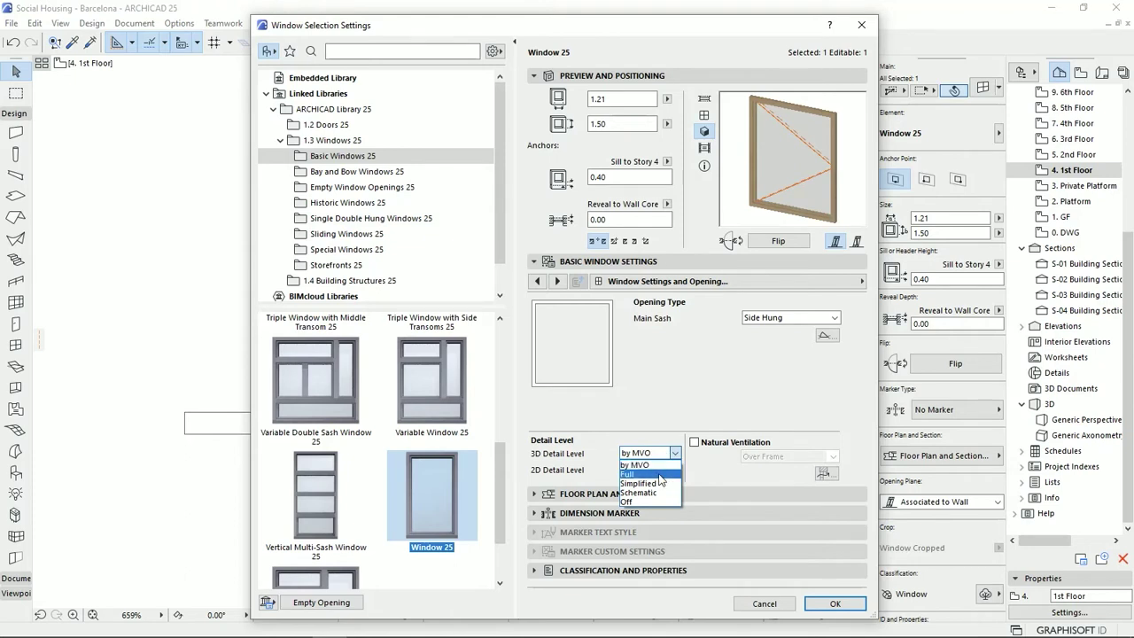
pyautogui.click(660, 476)
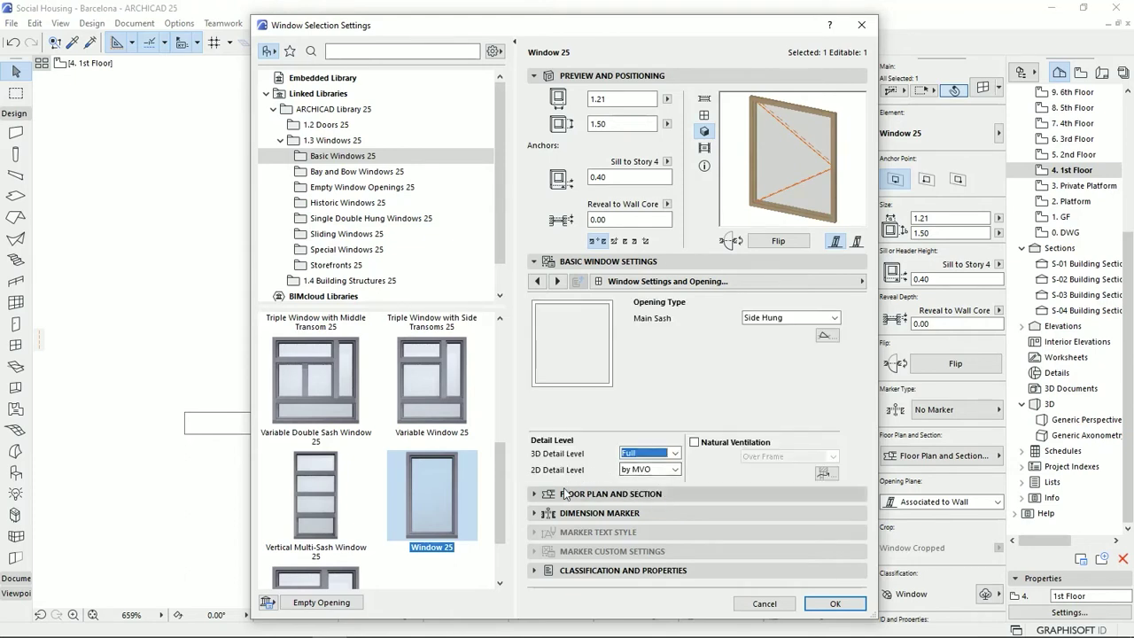
pyautogui.click(655, 470)
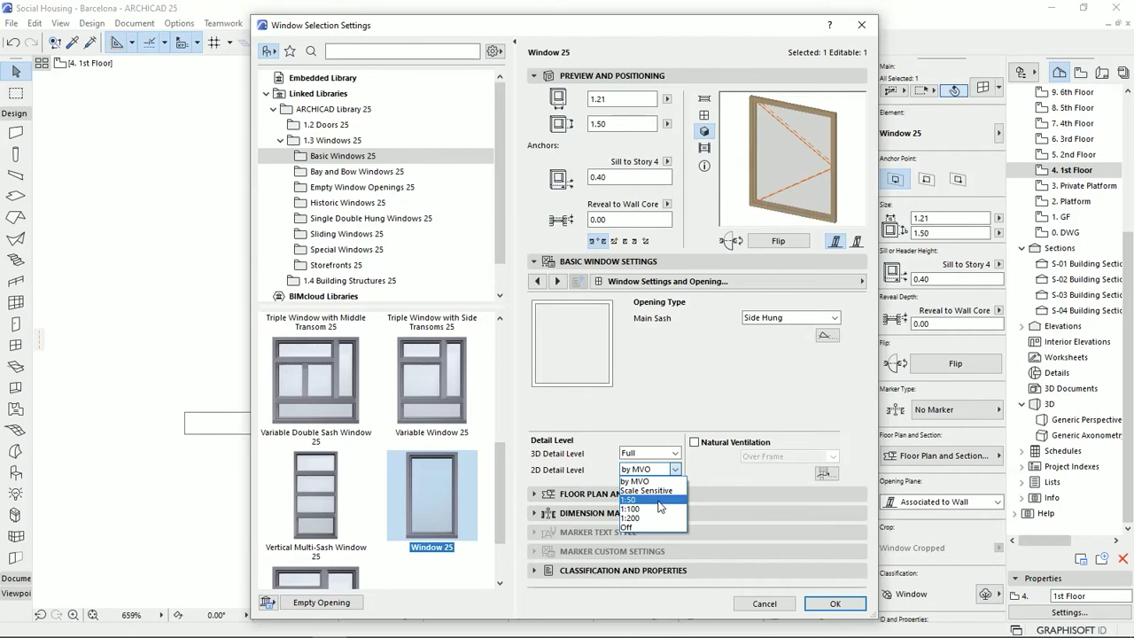
pyautogui.click(658, 499)
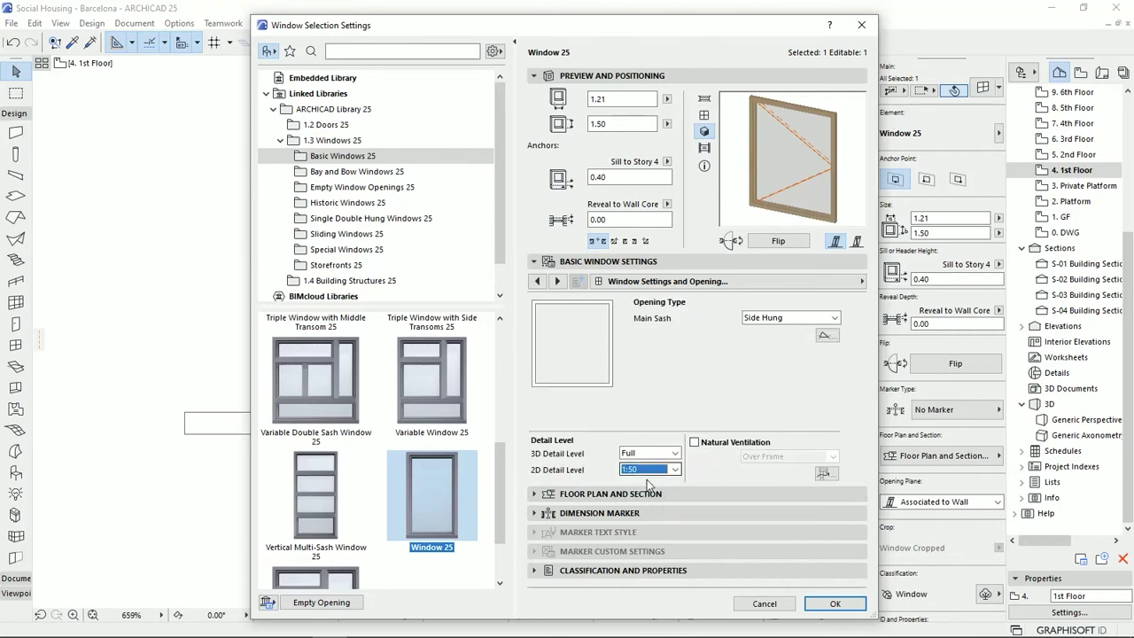
pyautogui.click(834, 603)
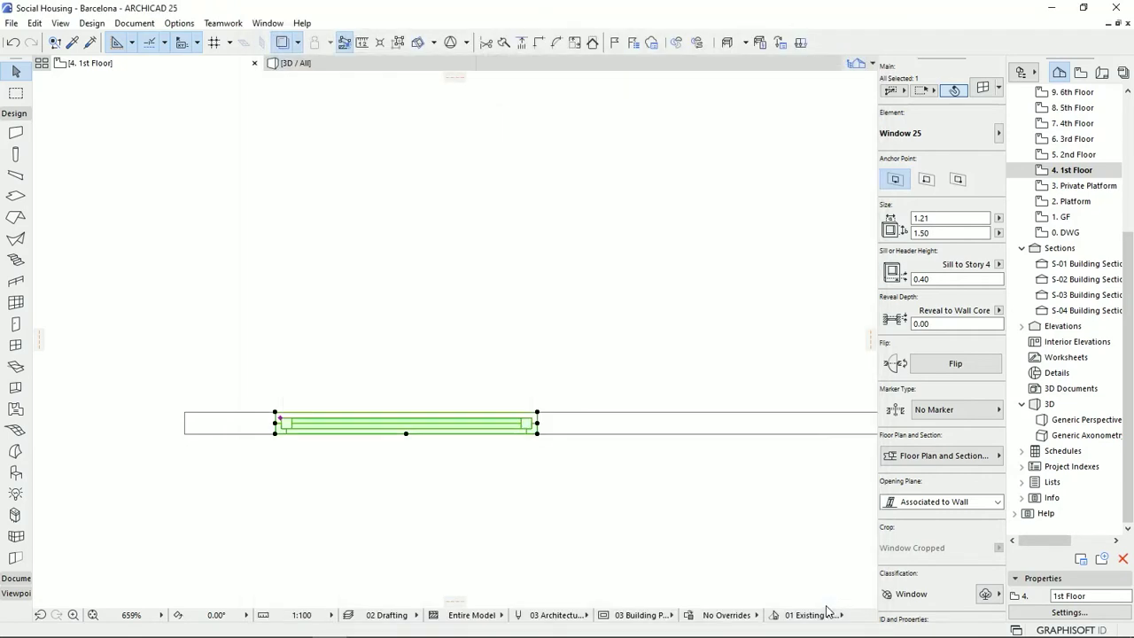
# Examine the window's detailed plan symbol and compare it with the windows in the upper wall.
pyautogui.scroll(2, 402, 443)
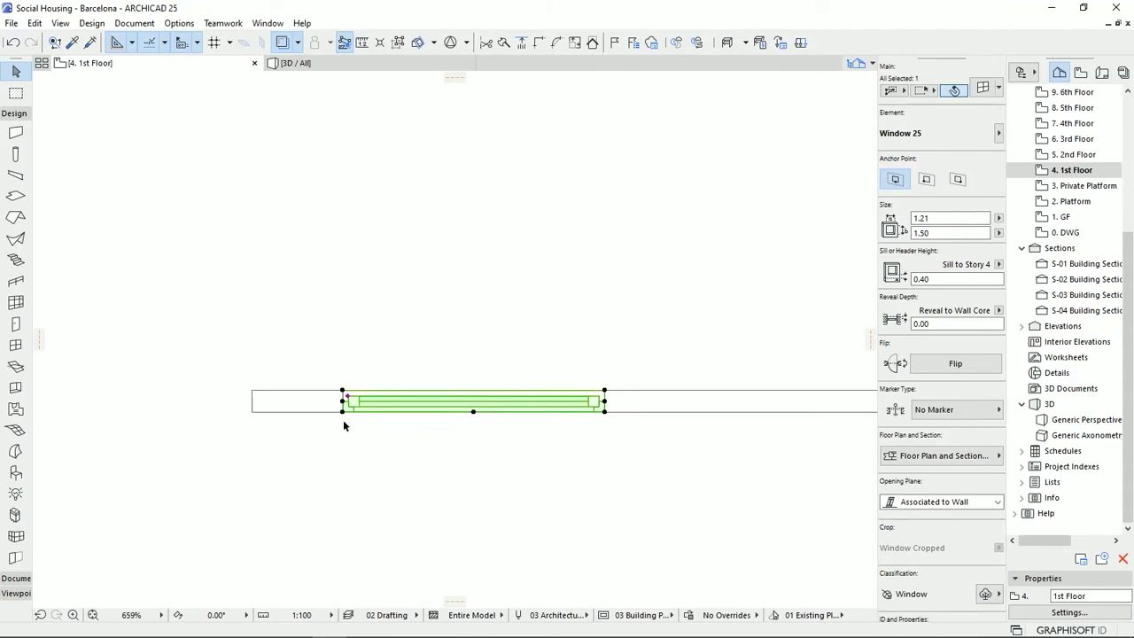
pyautogui.scroll(4, 358, 410)
pyautogui.scroll(-2, 478, 443)
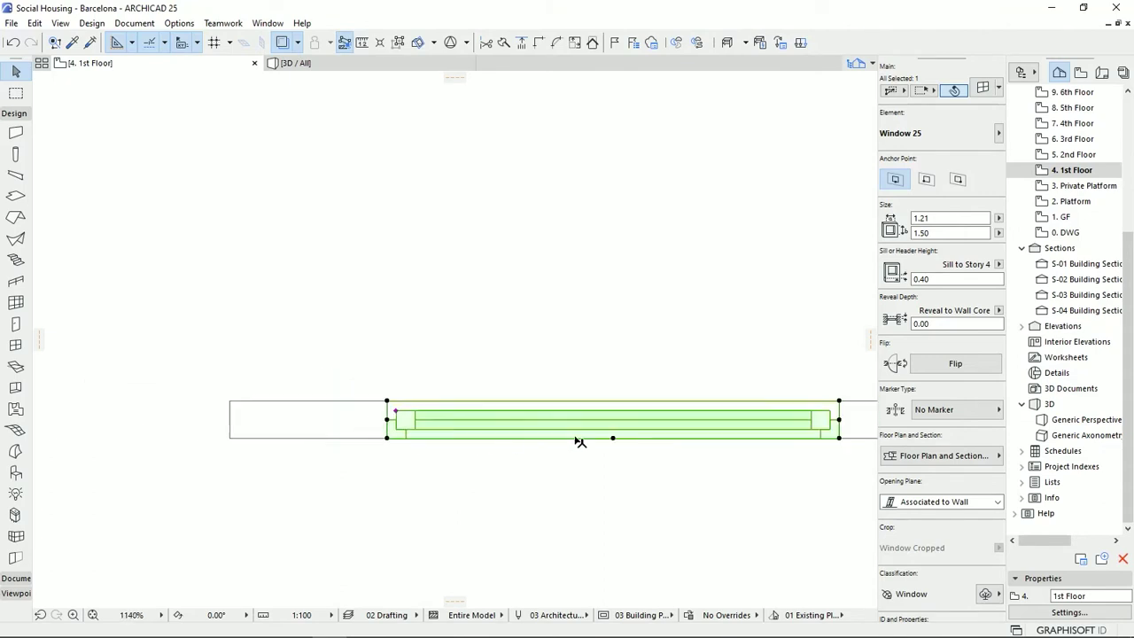
pyautogui.click(676, 506)
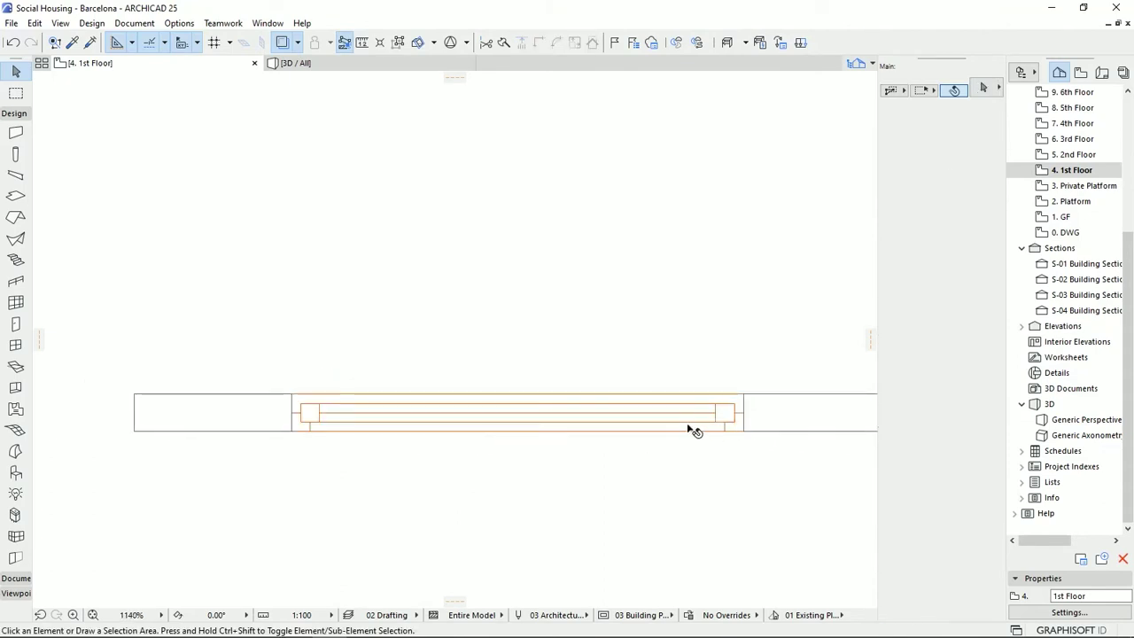
pyautogui.scroll(-7, 711, 435)
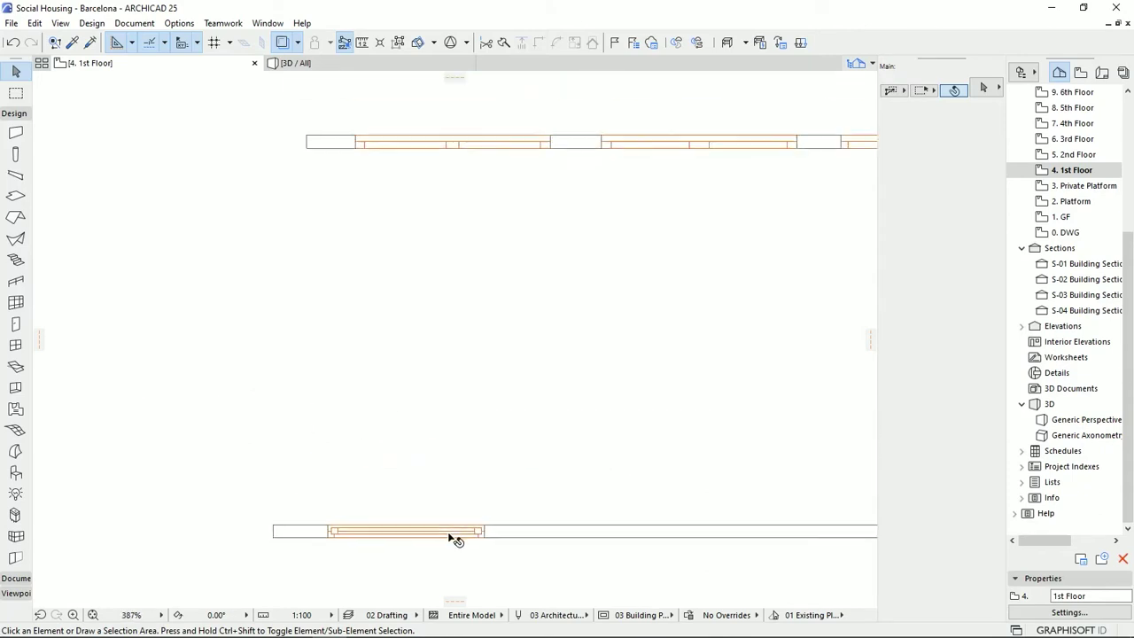
pyautogui.scroll(3, 479, 349)
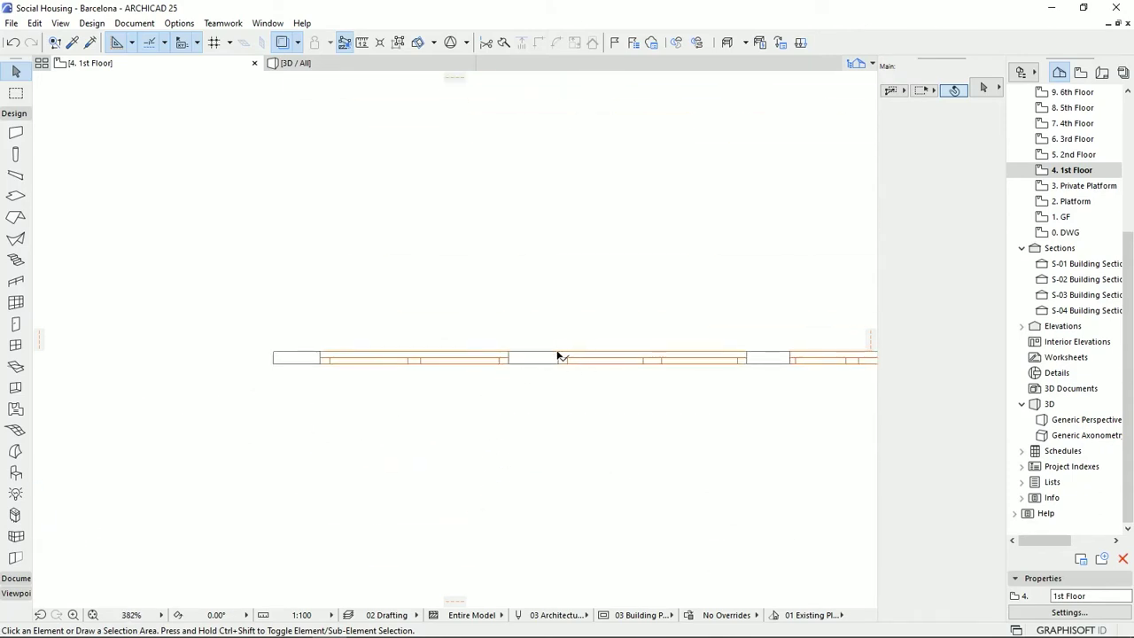
pyautogui.scroll(-3, 577, 453)
pyautogui.moveTo(577, 453); pyautogui.dragTo(610, 419, button='middle')
pyautogui.scroll(5, 610, 419)
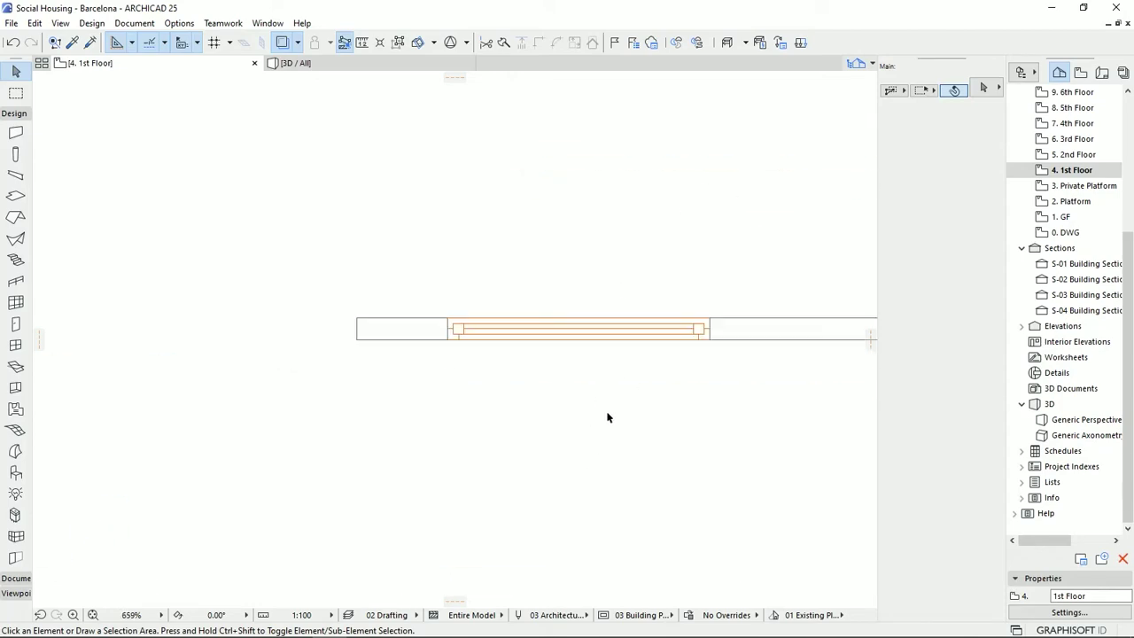
# Reopen the settings of the lower wall's window and give it a uniform frame width of 0.03.
pyautogui.click(711, 339)
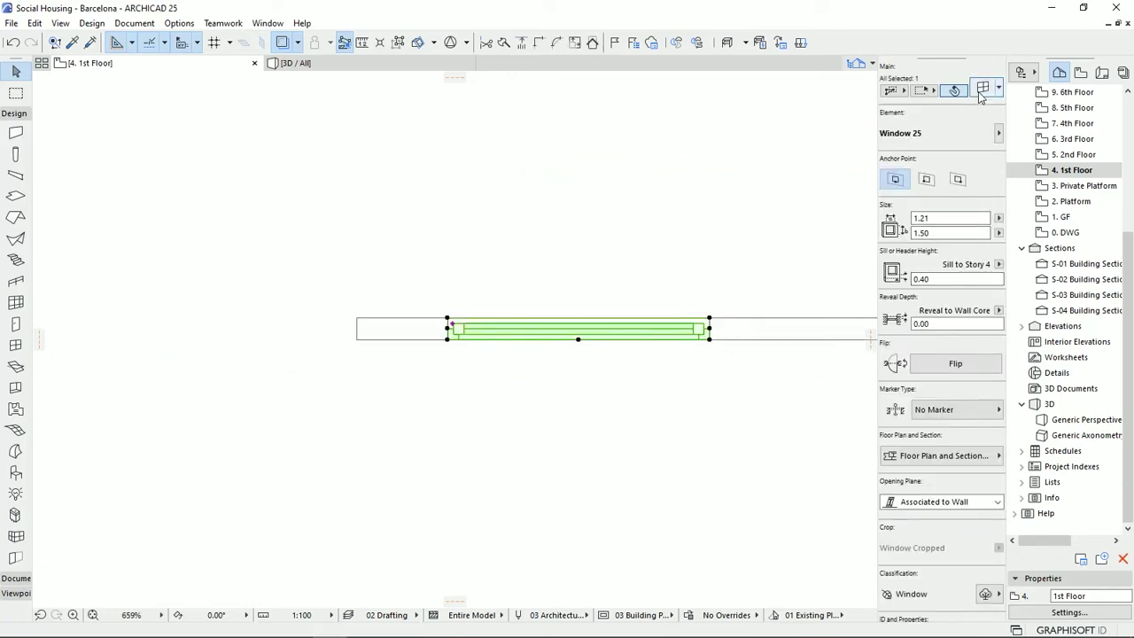
pyautogui.hotkey('ctrl', 't')
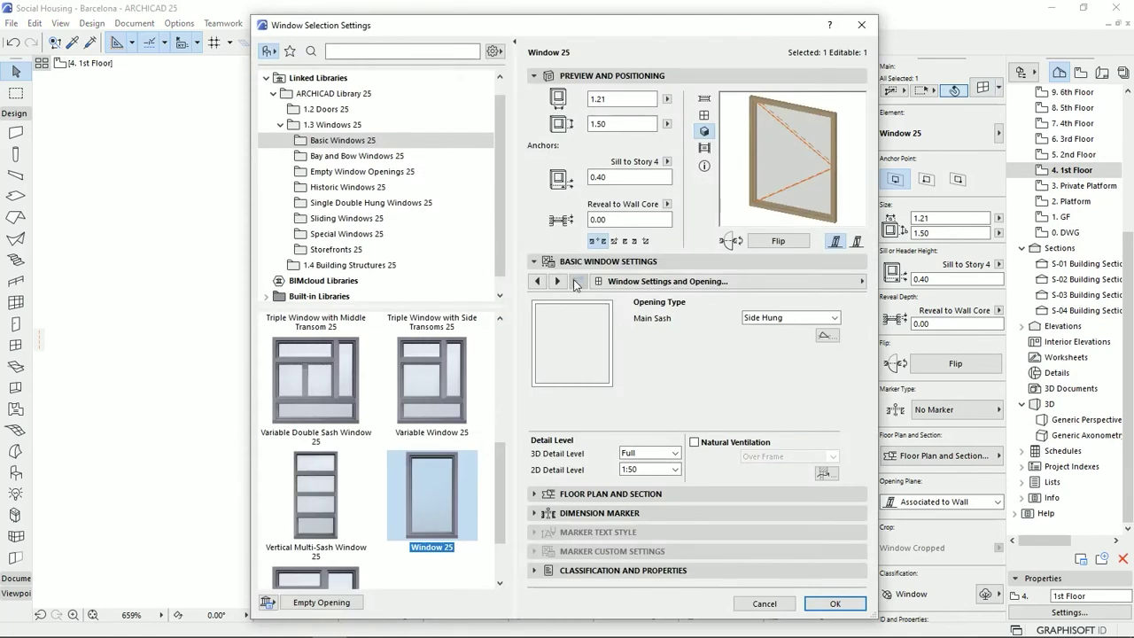
pyautogui.click(558, 281)
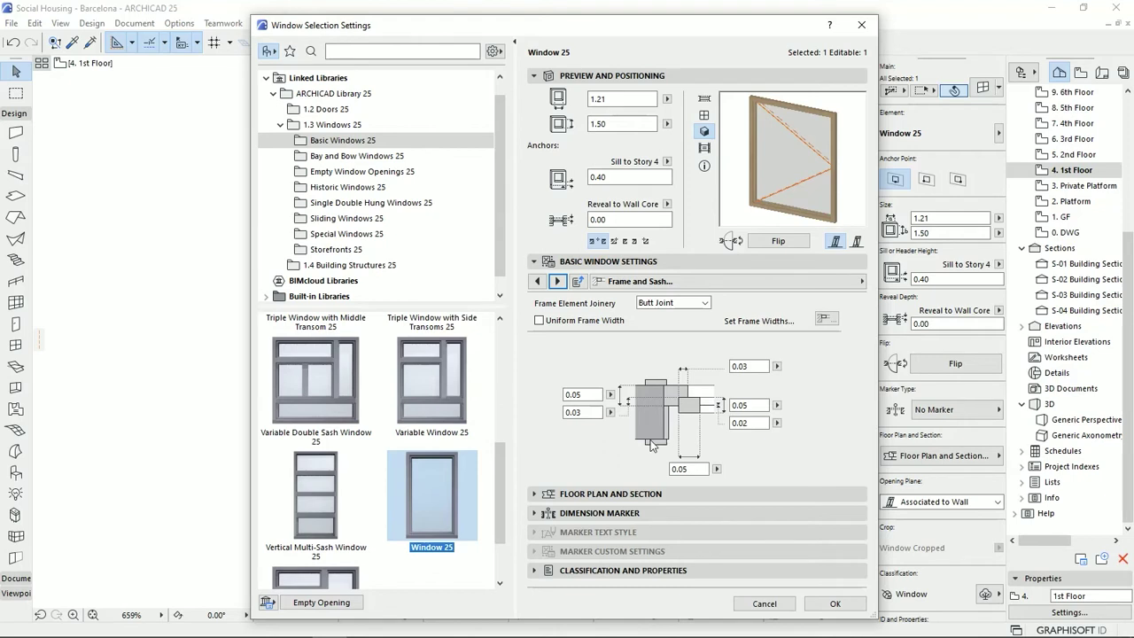
pyautogui.click(557, 281)
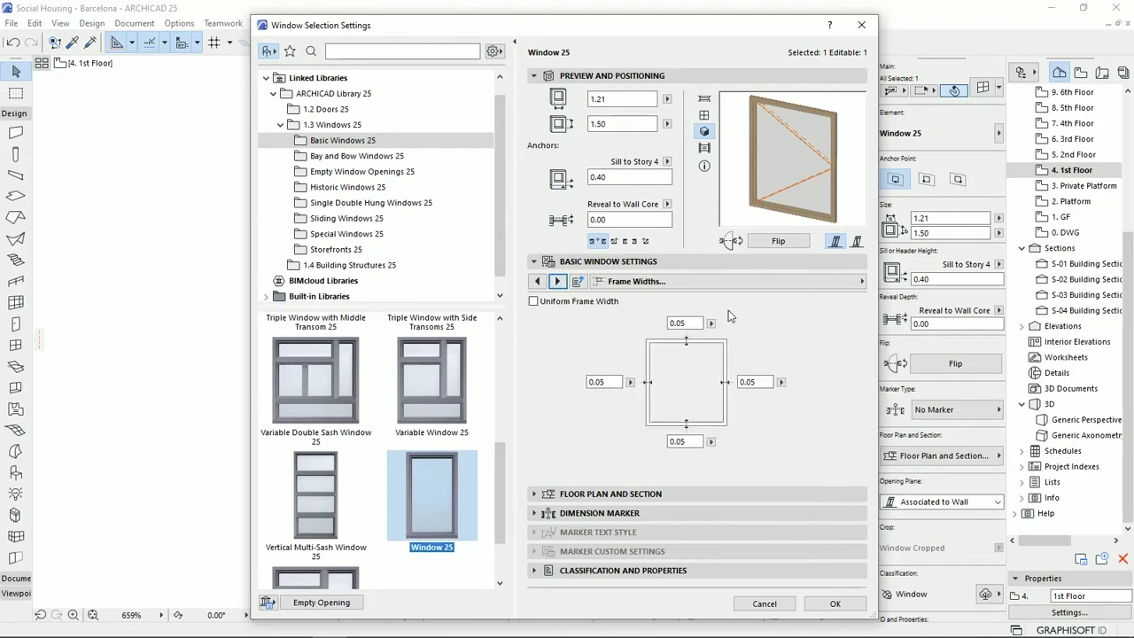
pyautogui.click(533, 301)
pyautogui.click(755, 382)
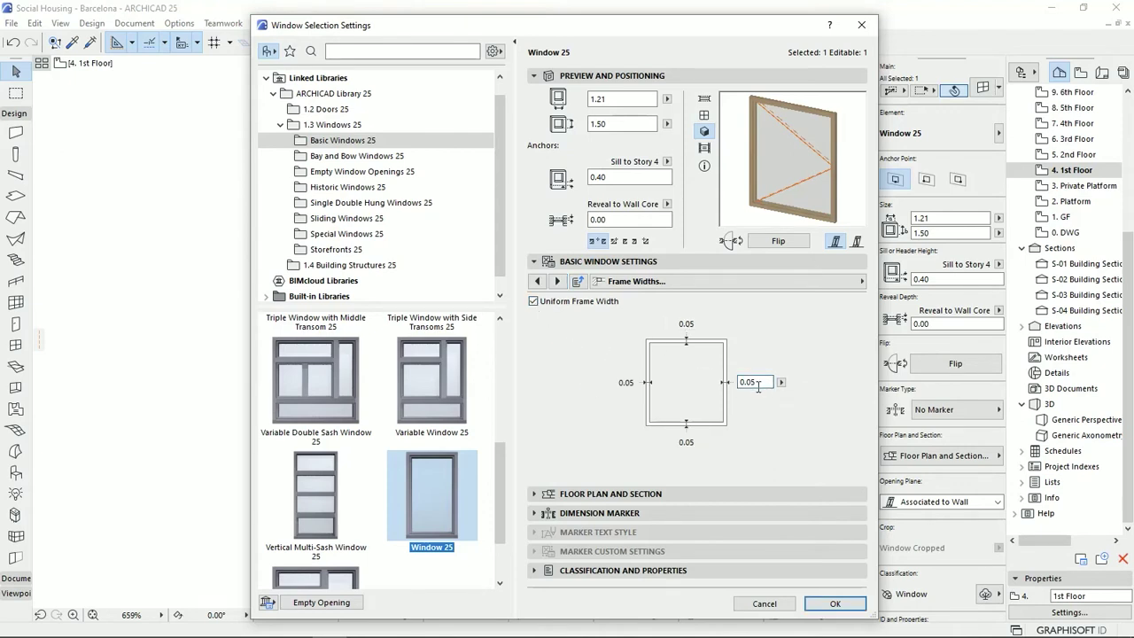
pyautogui.write('3')
pyautogui.press('Tab')
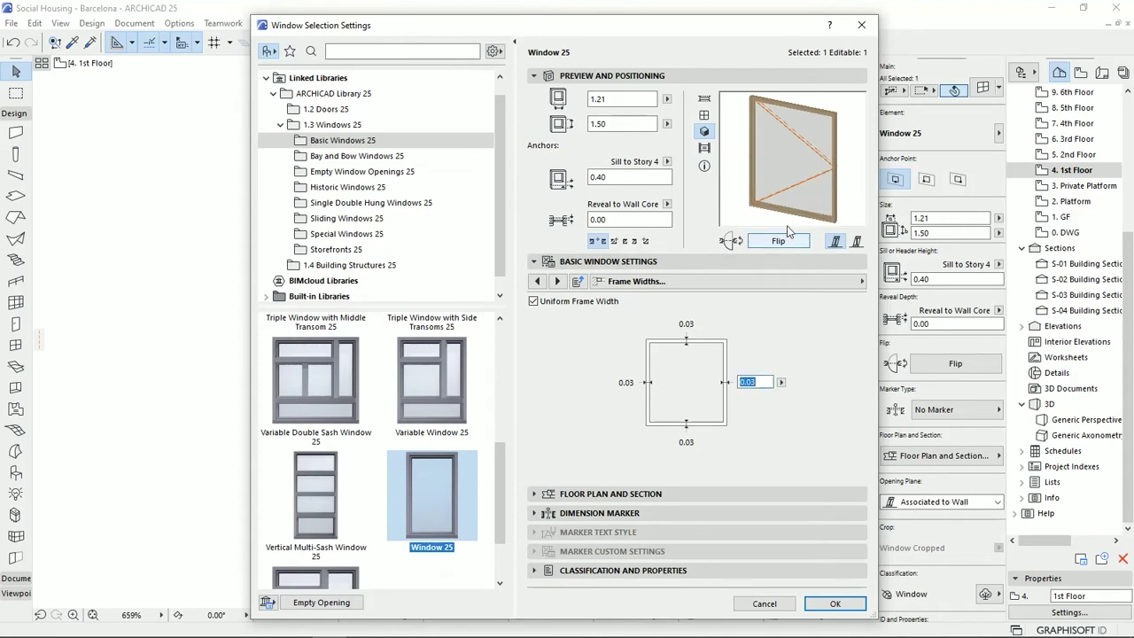
# Change the sash type to H-V Grid with 2 panes vertically and 5 horizontally.
pyautogui.click(558, 281)
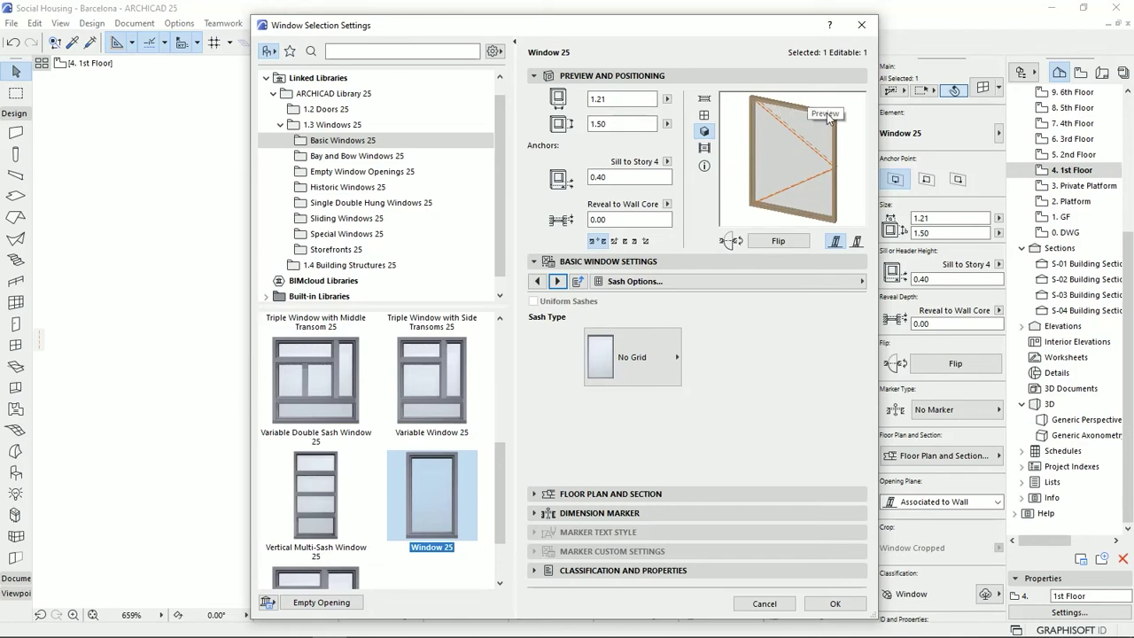
pyautogui.click(639, 358)
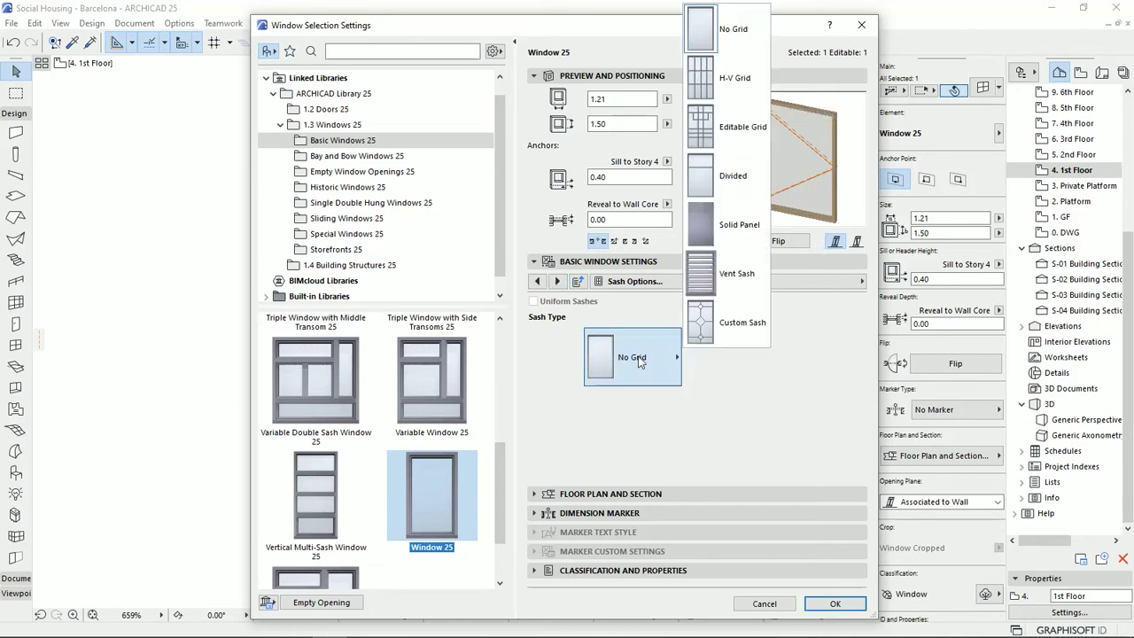
pyautogui.click(735, 85)
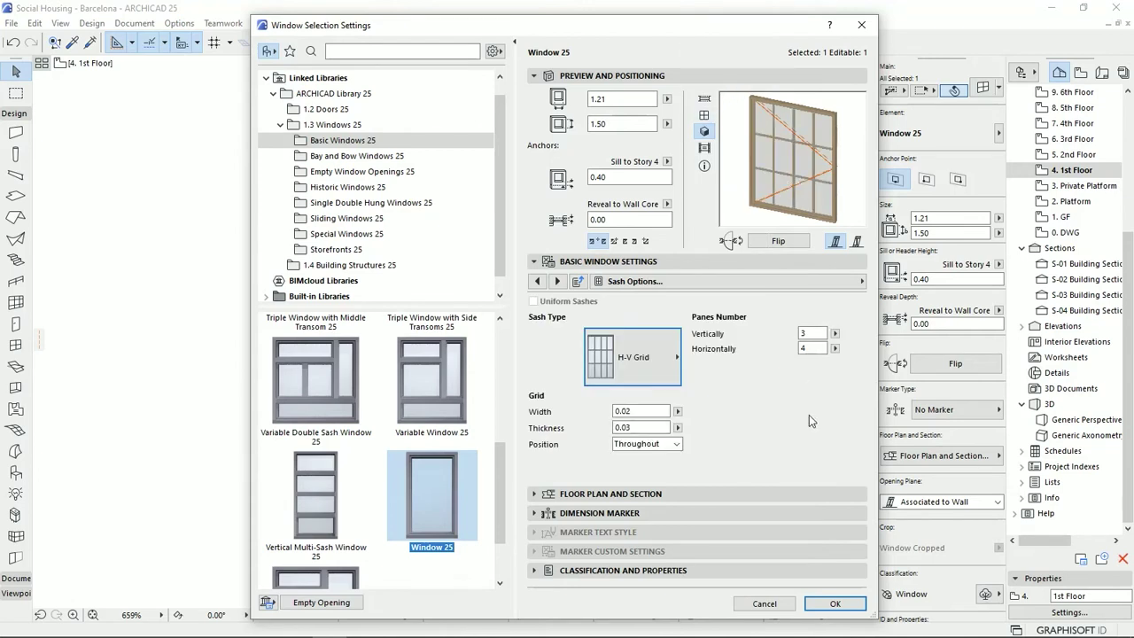
pyautogui.click(813, 333)
pyautogui.write('2')
pyautogui.press('Tab')
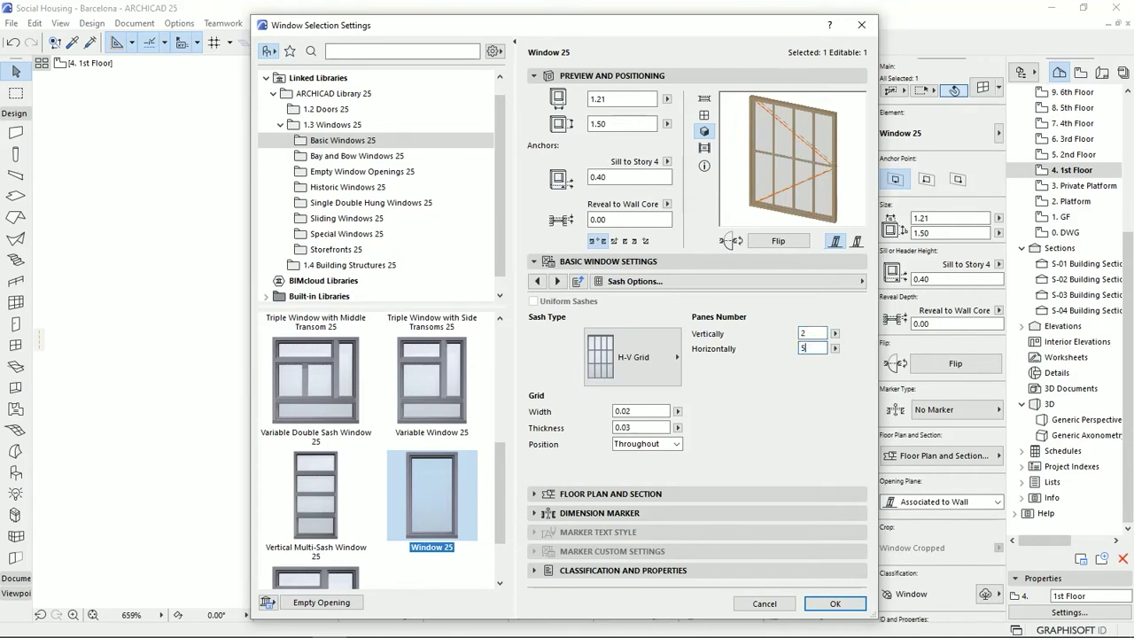
pyautogui.write('5')
pyautogui.press('Return')
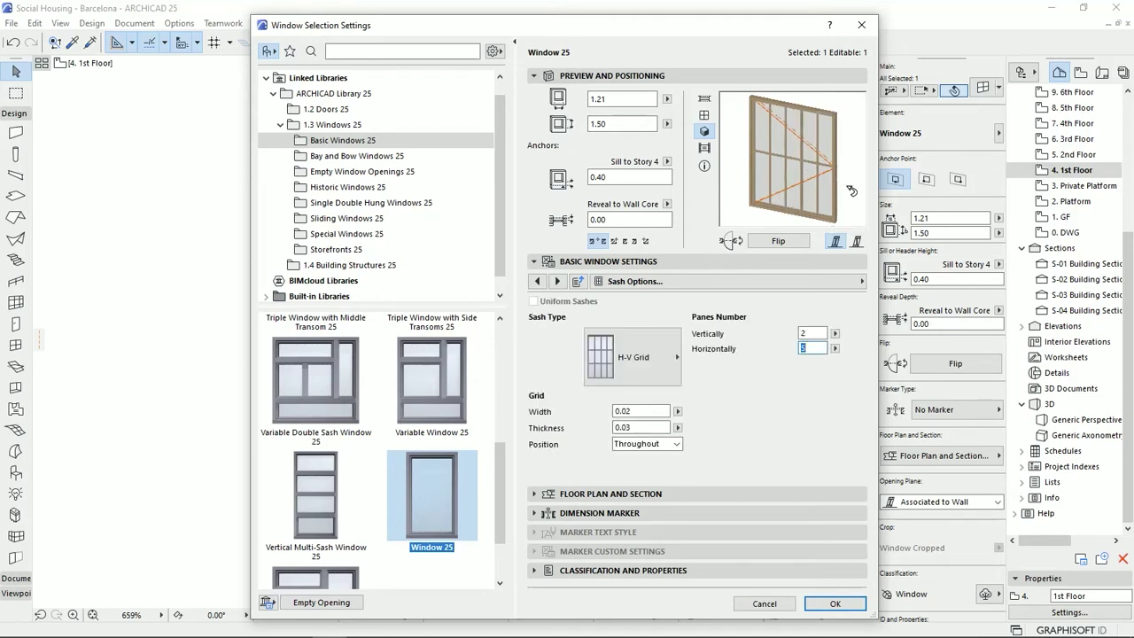
# Set the sash grid's width to 0.01 and thickness to 0.05, keeping the Throughout position.
pyautogui.click(677, 359)
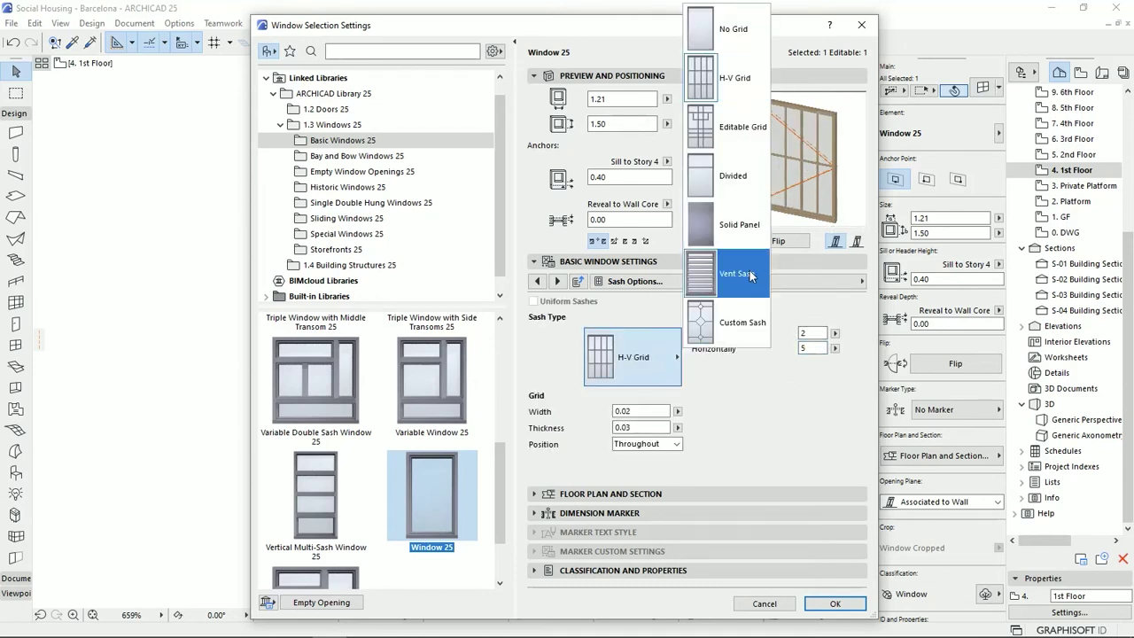
pyautogui.click(733, 379)
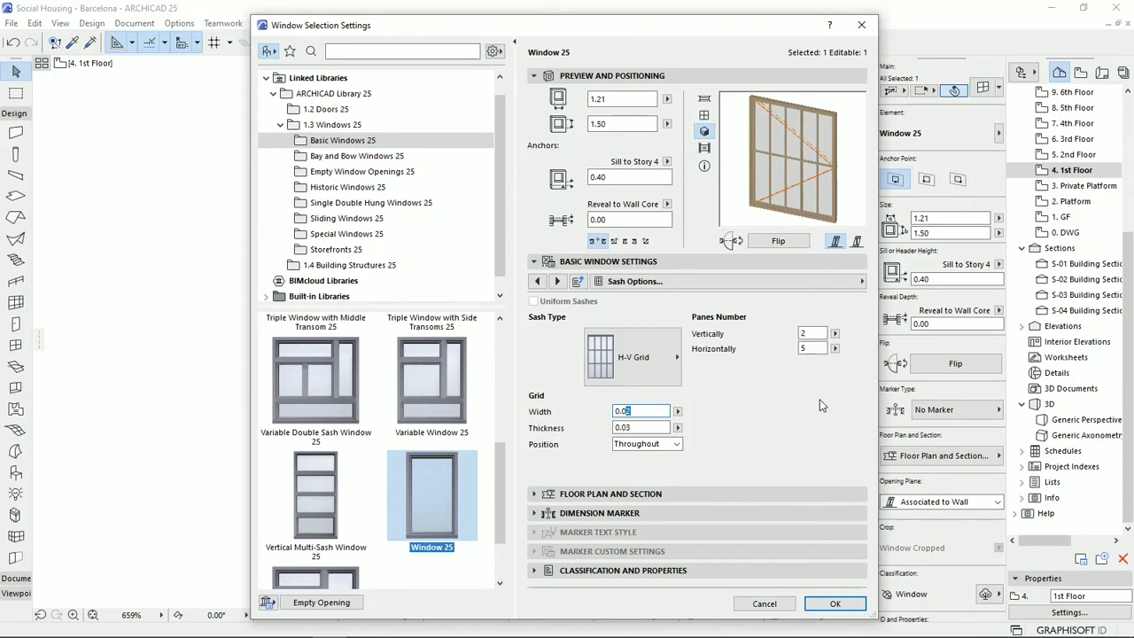
pyautogui.press('Return')
pyautogui.press('Tab')
pyautogui.write('0.0')
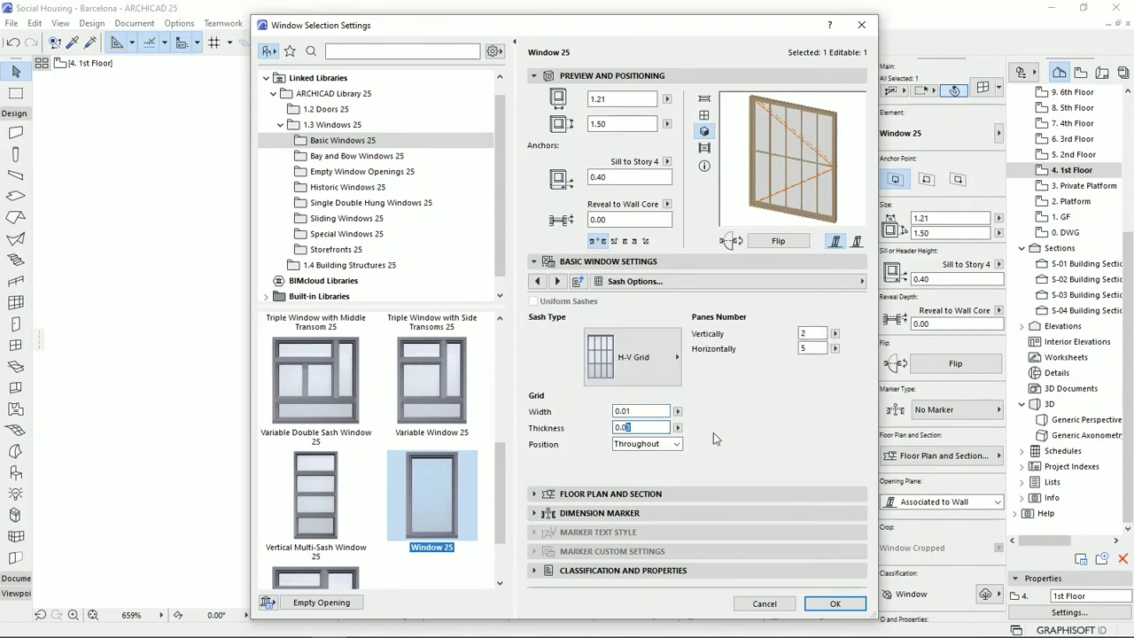
pyautogui.write('5')
pyautogui.press('Return')
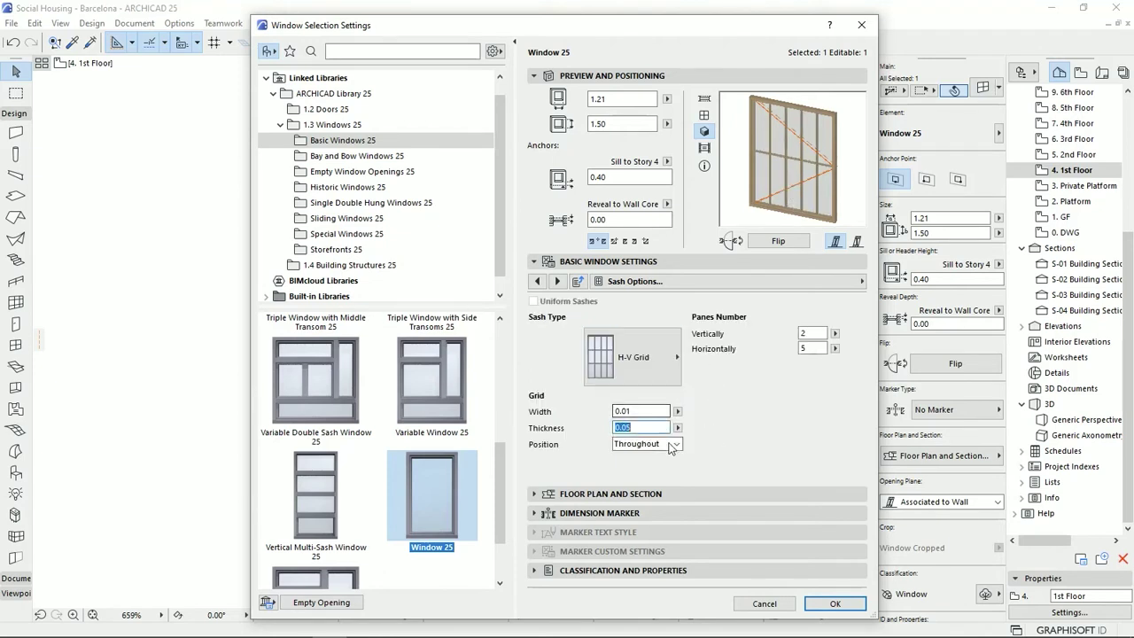
pyautogui.click(675, 445)
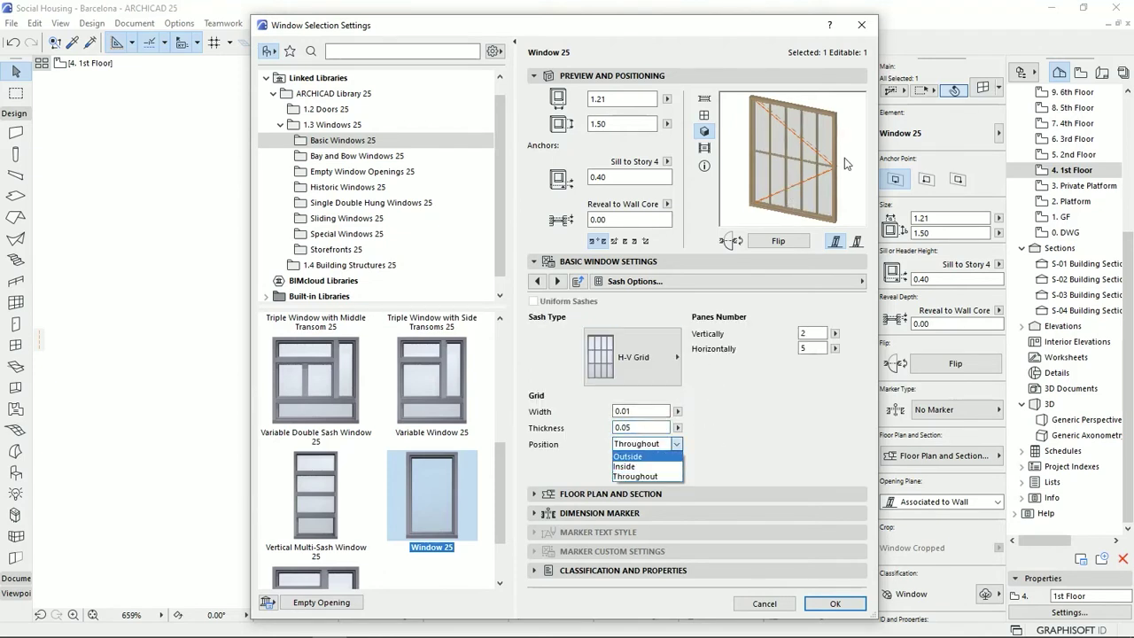
pyautogui.click(660, 477)
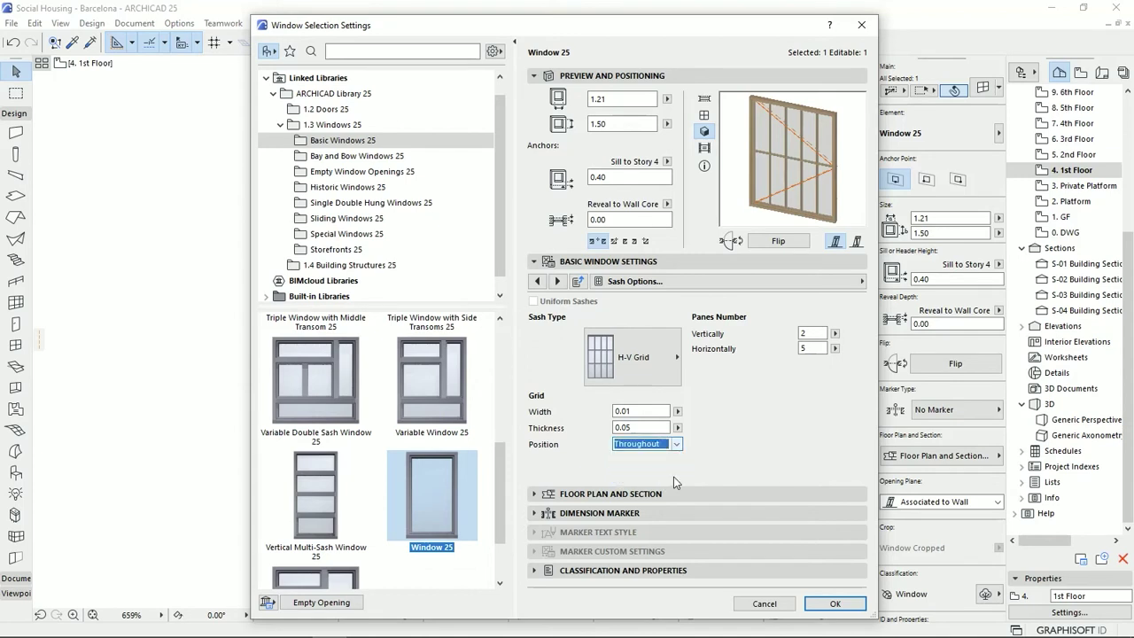
# Try a window handle in Style 9 and Style 11, and switch the handle off again.
pyautogui.click(557, 281)
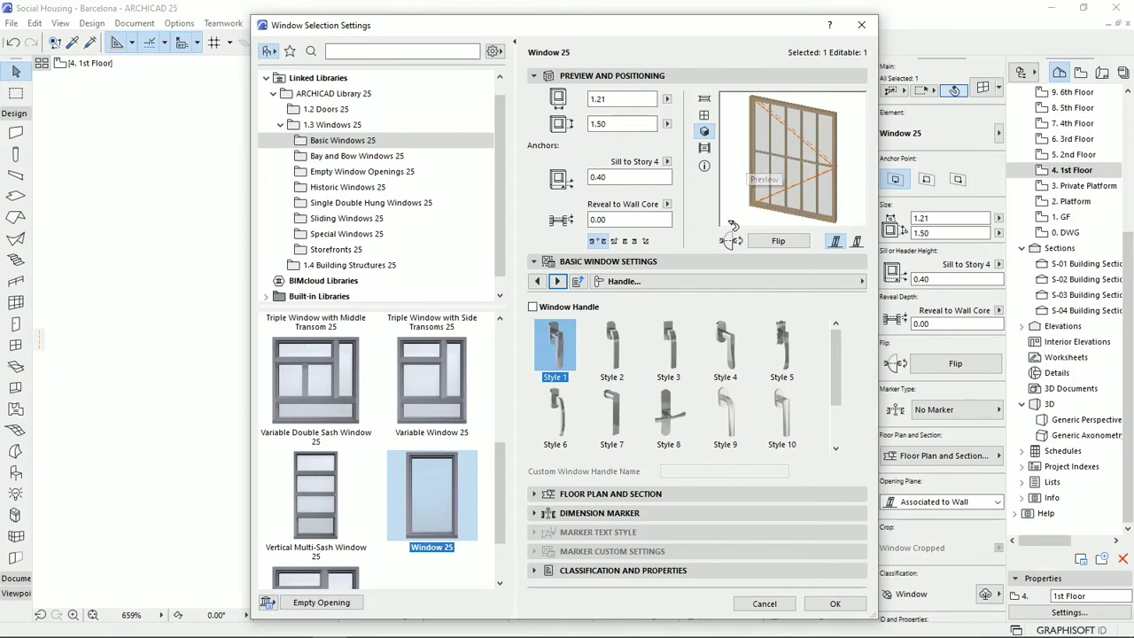
pyautogui.click(533, 308)
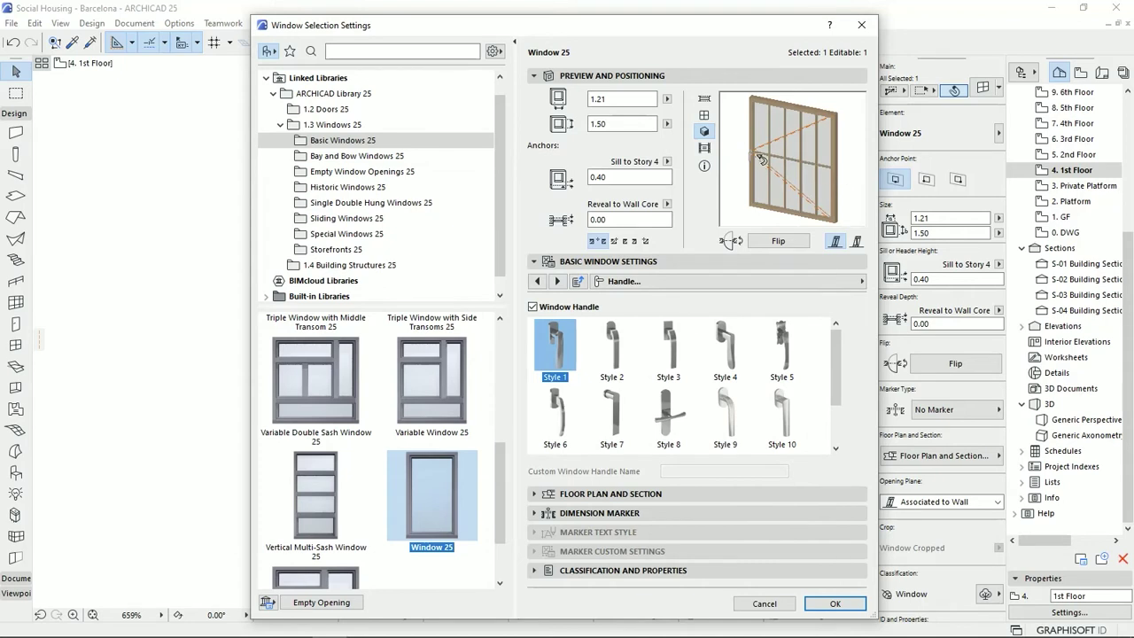
pyautogui.click(725, 413)
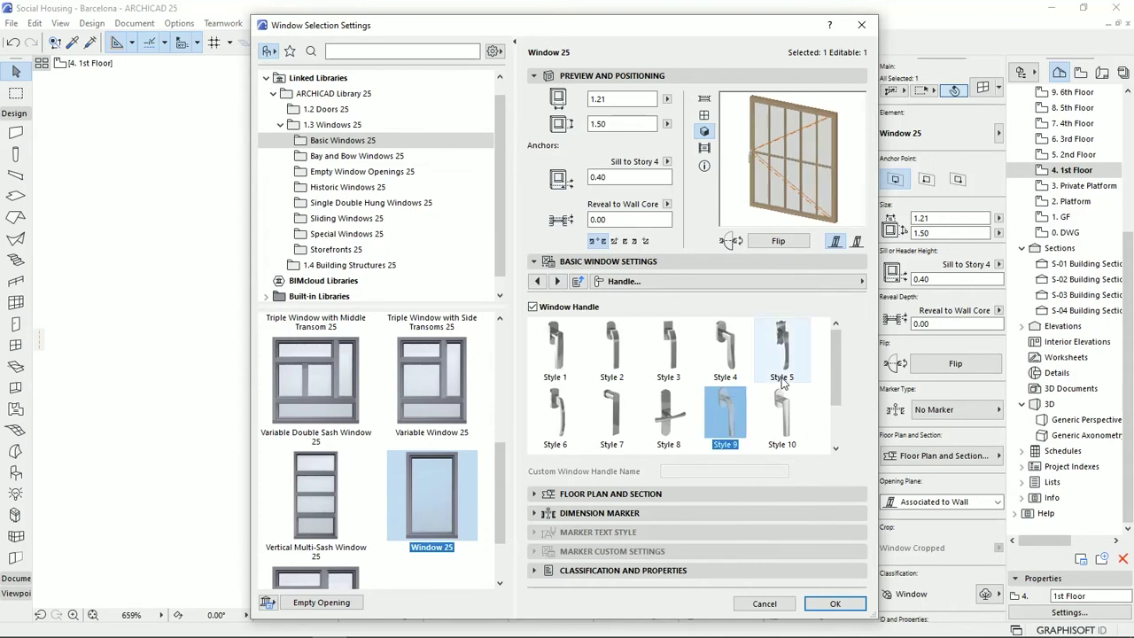
pyautogui.scroll(-2, 771, 407)
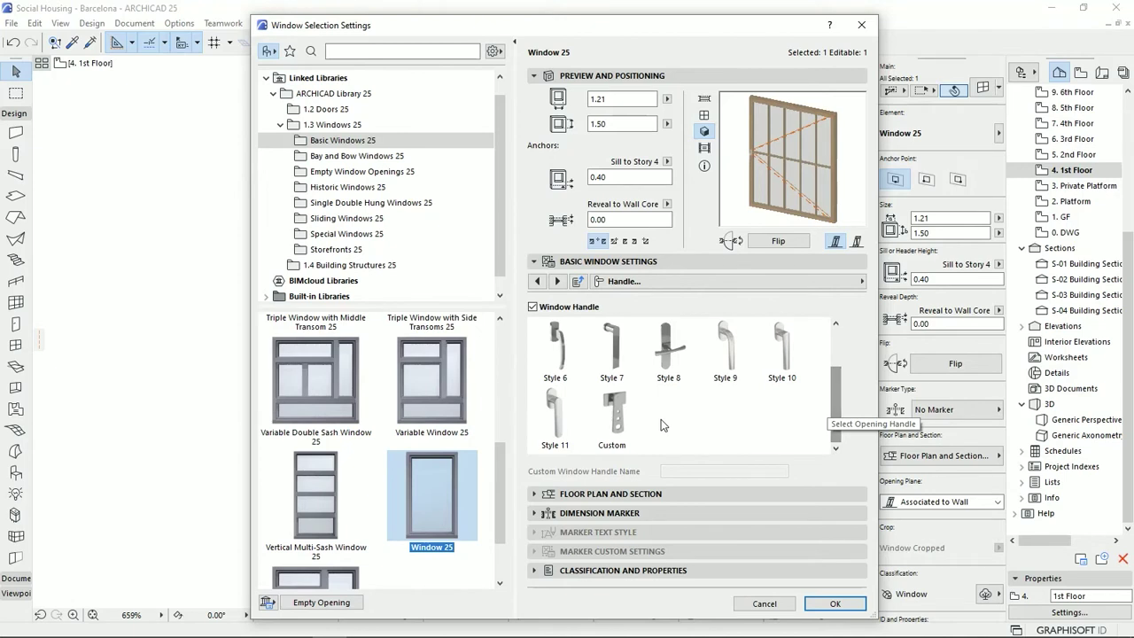
pyautogui.click(569, 415)
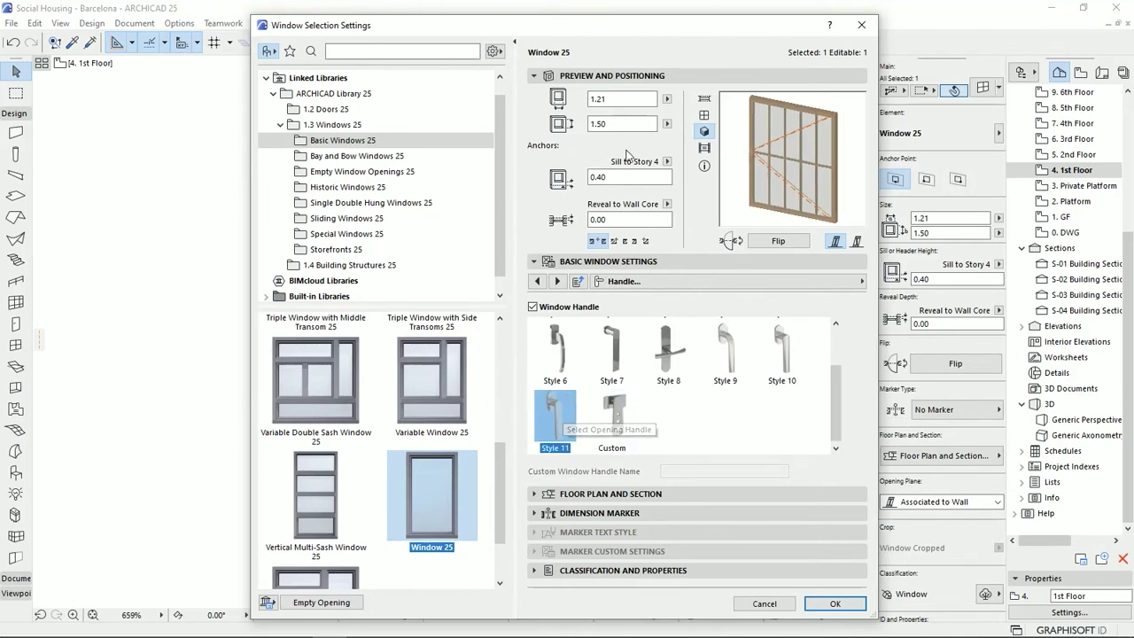
pyautogui.click(533, 307)
# Enable natural ventilation for the window in the Over Frame position.
pyautogui.click(556, 281)
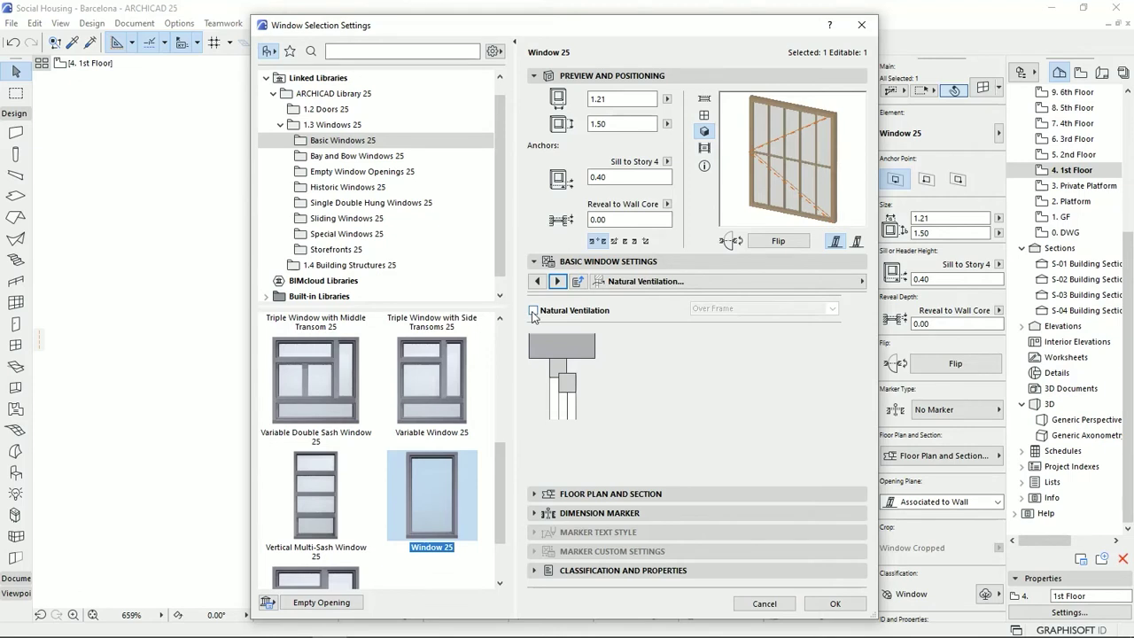
pyautogui.click(533, 311)
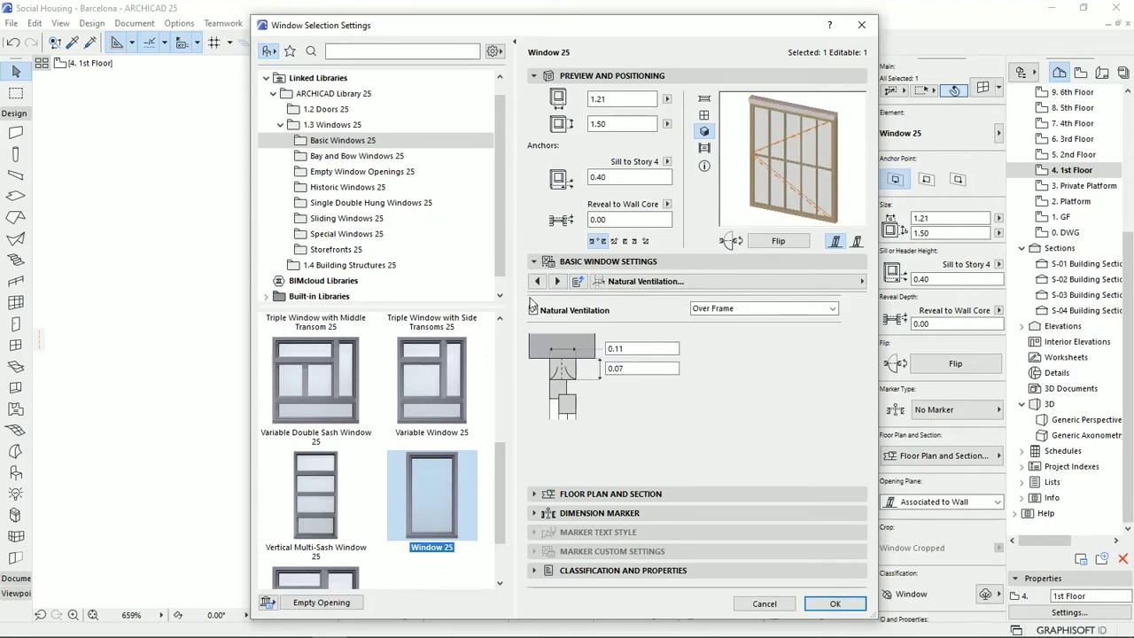
# Try a 45° 3D opening angle on the side-hung main sash and reset it to 0°.
pyautogui.click(556, 281)
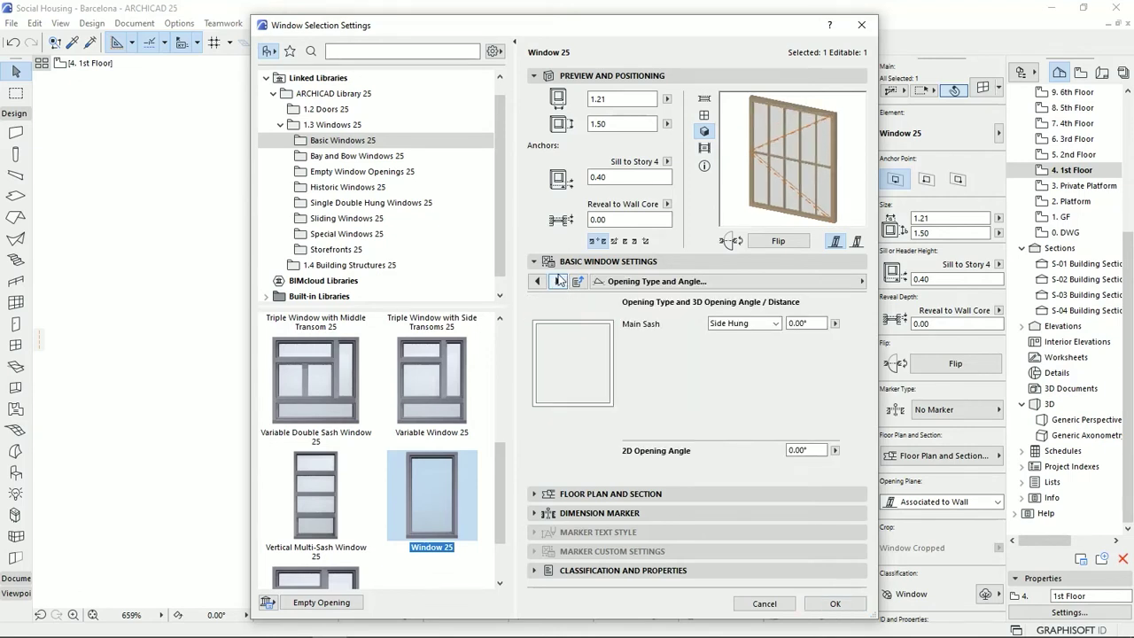
pyautogui.click(791, 324)
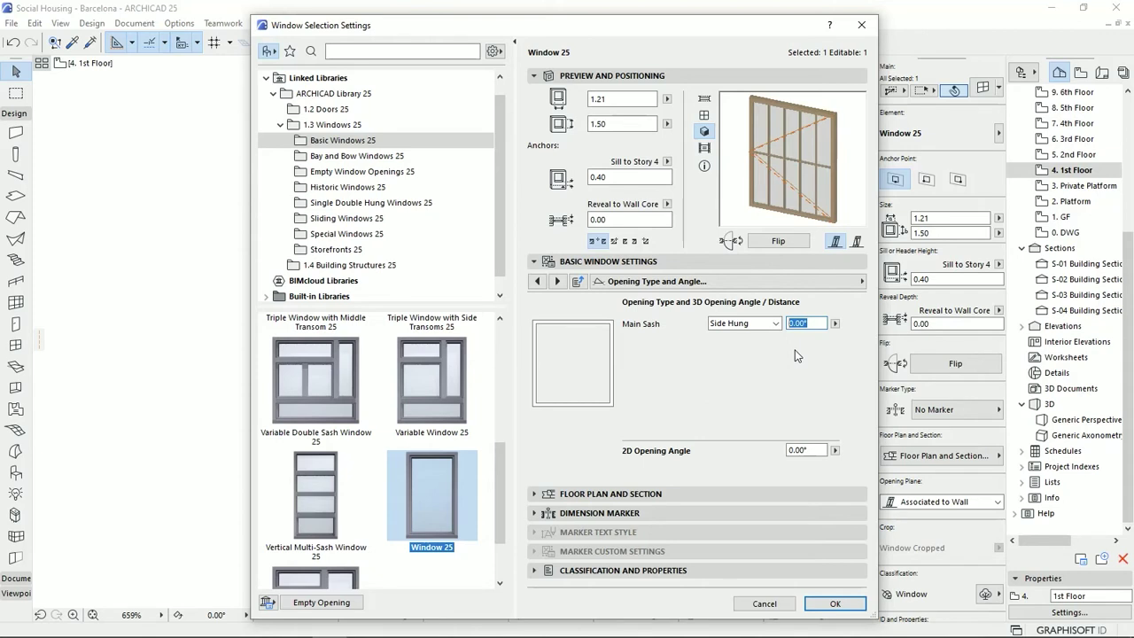
pyautogui.write('45')
pyautogui.press('Return')
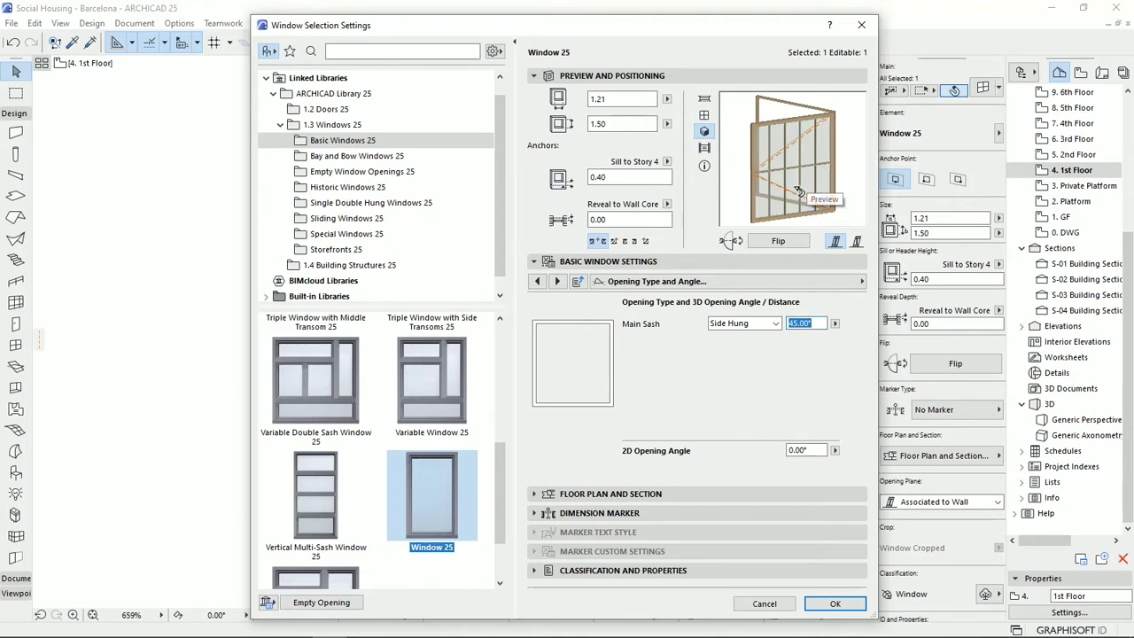
pyautogui.click(815, 452)
pyautogui.click(811, 324)
pyautogui.write('0')
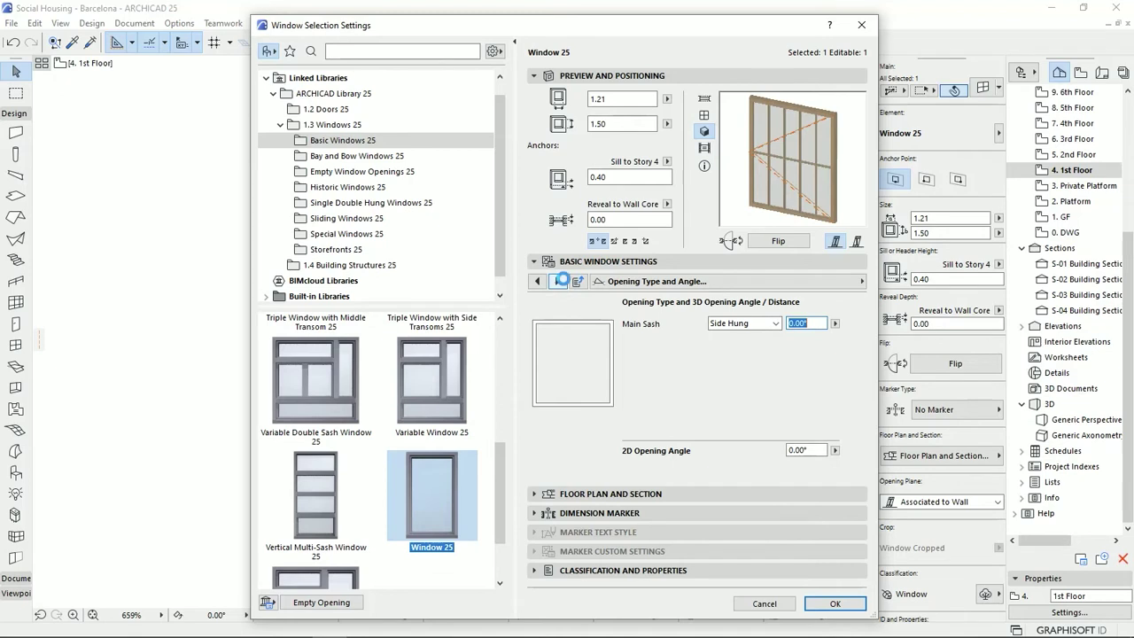
# Show the plan preview and set both the main sash's 3D opening angle and the 2D opening angle to 45°.
pyautogui.click(560, 281)
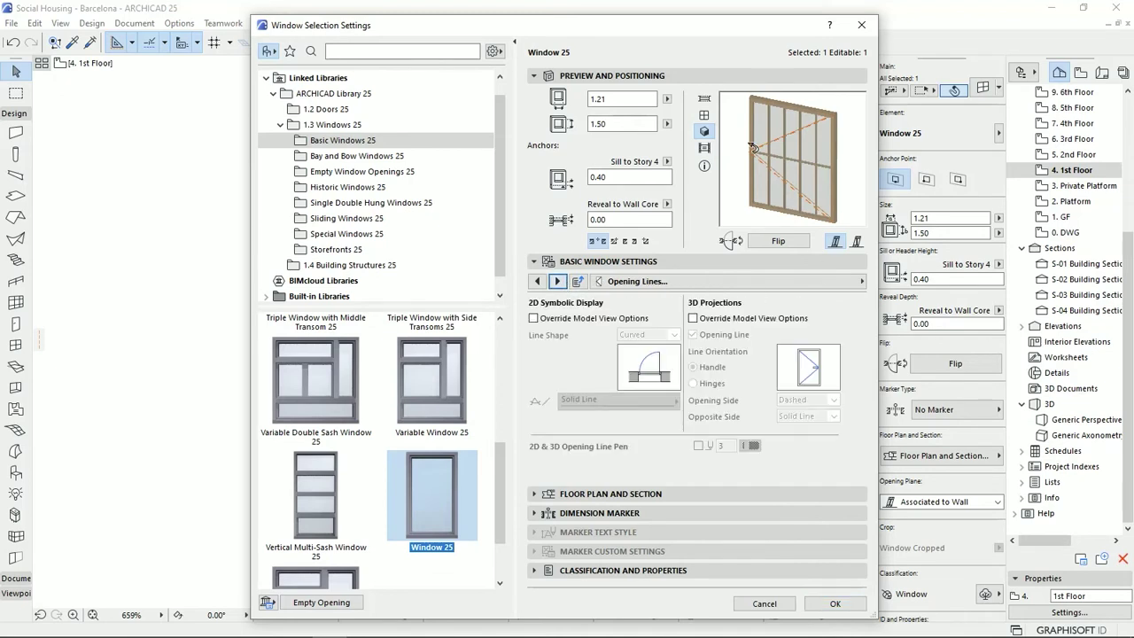
pyautogui.click(705, 100)
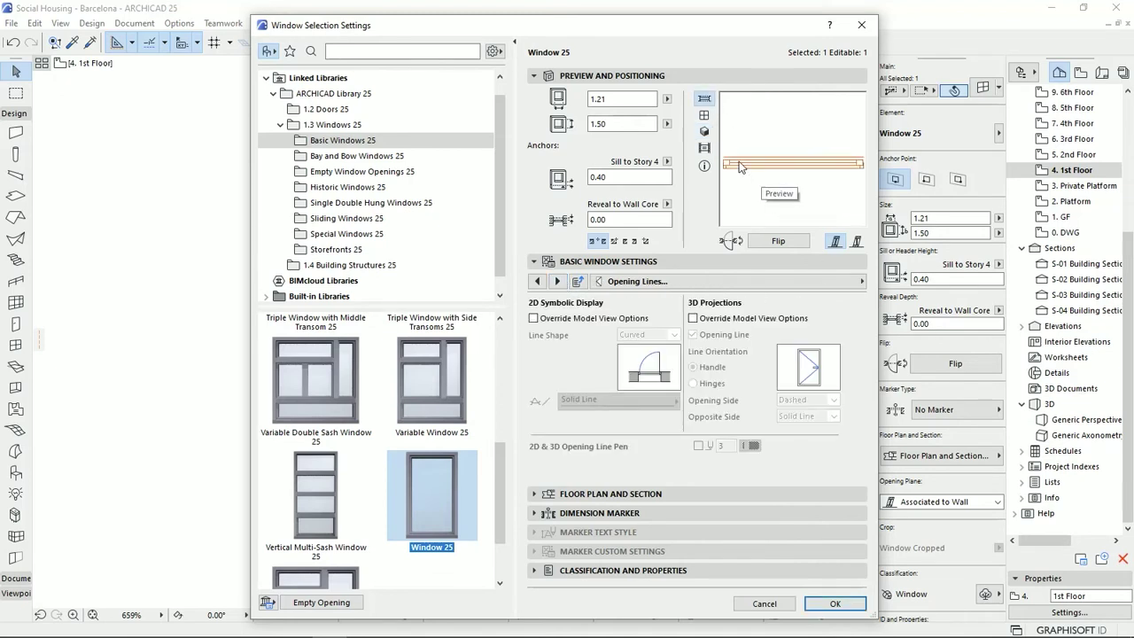
pyautogui.click(536, 281)
pyautogui.click(801, 324)
pyautogui.write('45.00')
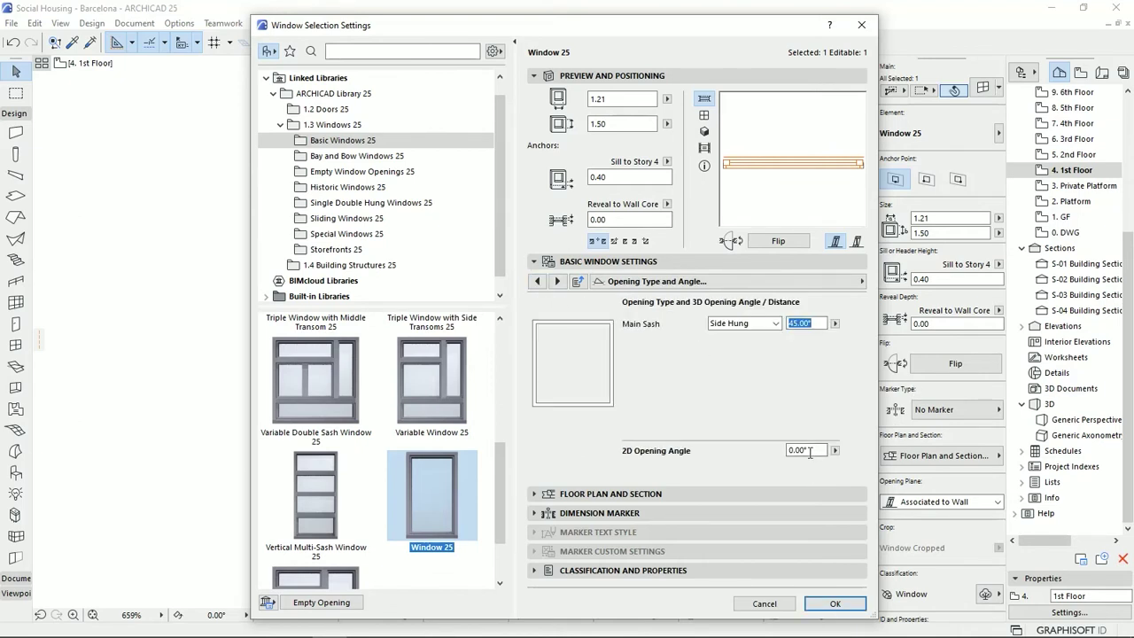
pyautogui.press('Tab')
pyautogui.write('45')
pyautogui.press('Return')
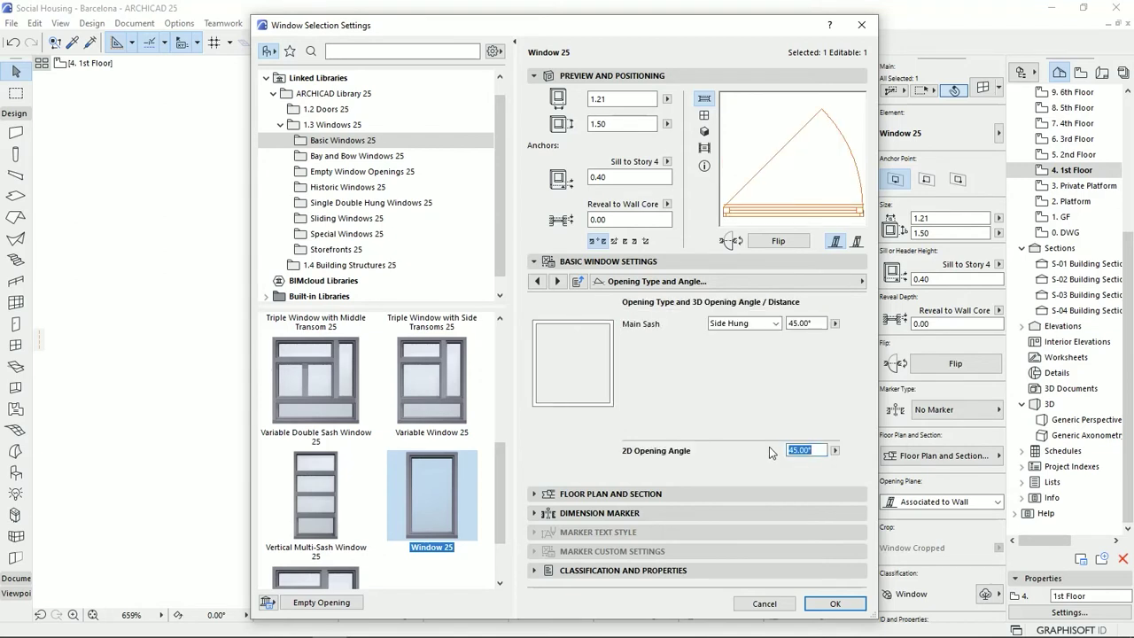
# Override the model view options for the 2D symbolic display, try the Straight line shape and return to Curved.
pyautogui.click(557, 281)
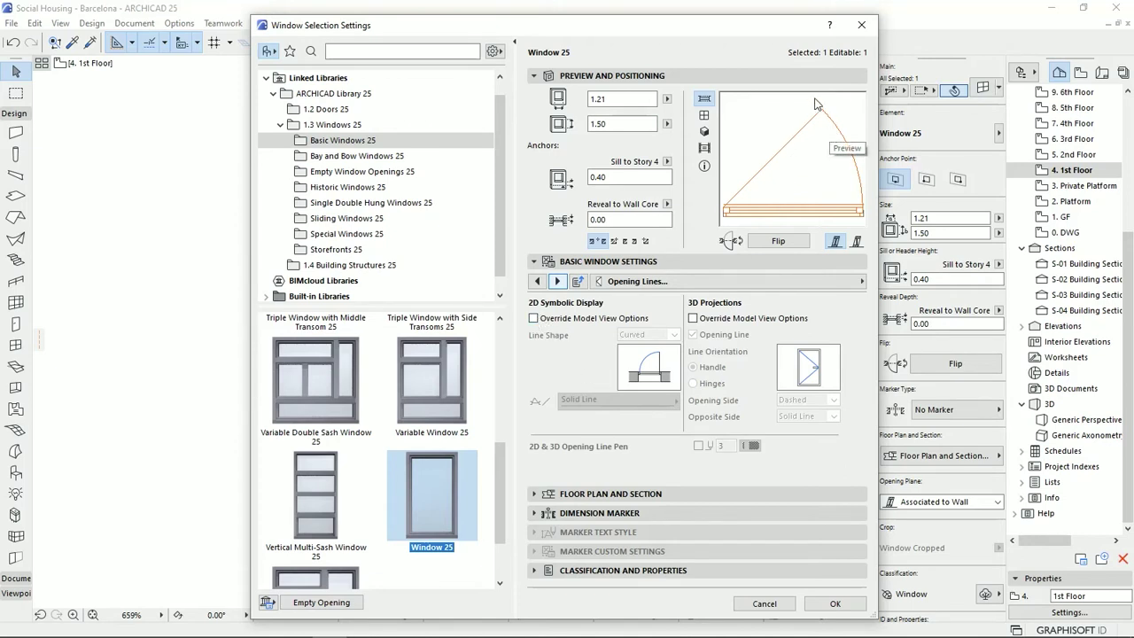
pyautogui.click(534, 318)
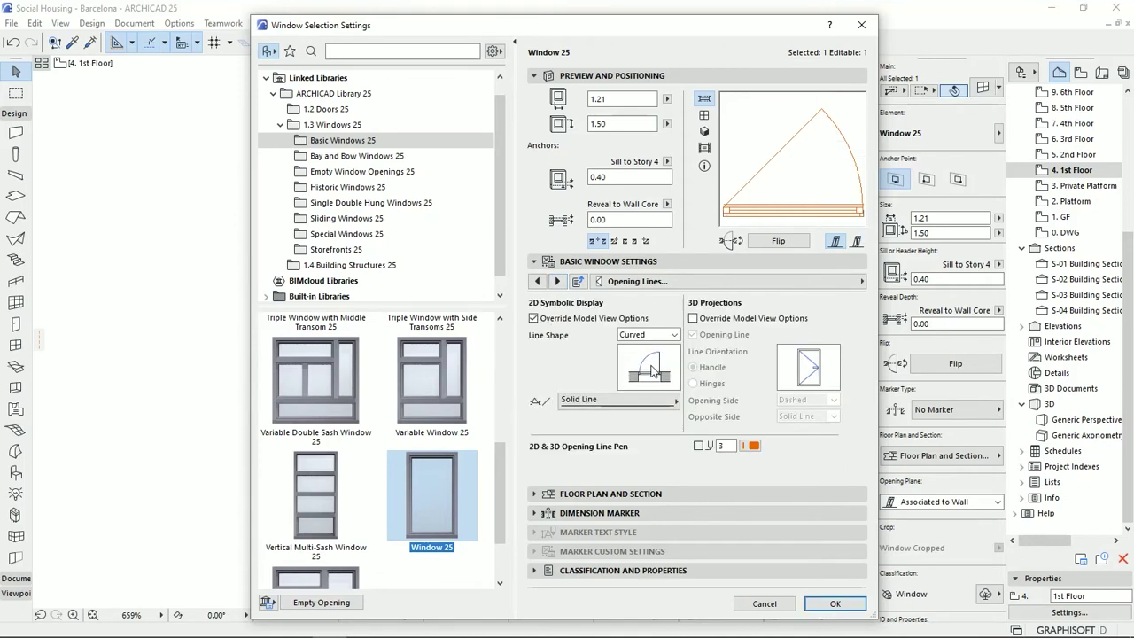
pyautogui.click(662, 335)
pyautogui.click(664, 360)
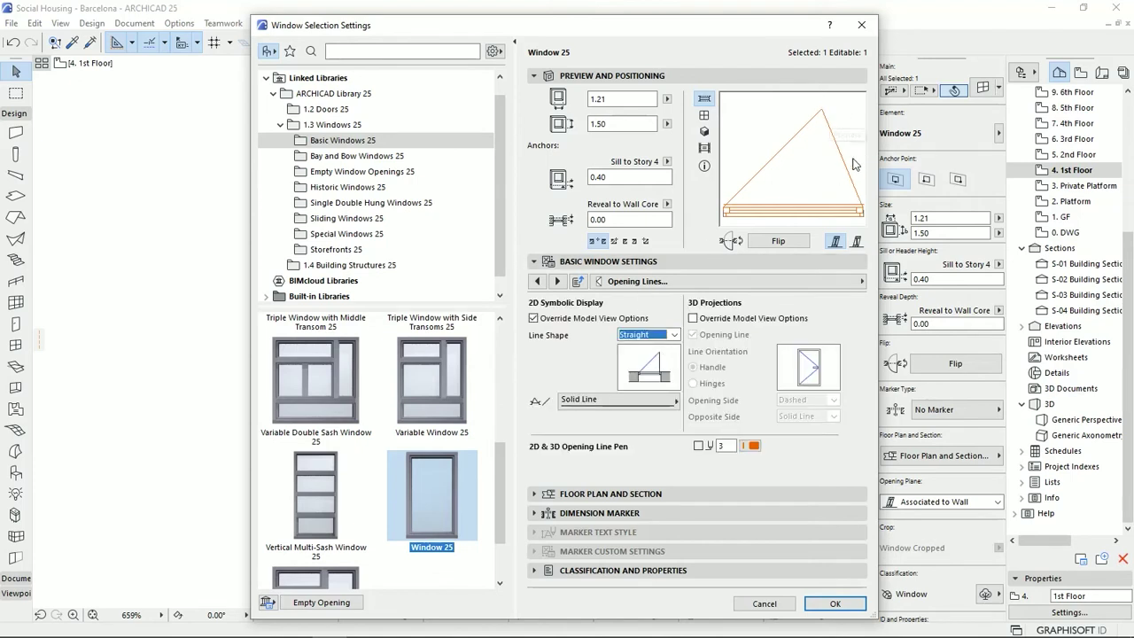
pyautogui.click(674, 335)
pyautogui.click(651, 348)
# Keep the 2D opening line type as Solid Line and set the 2D and 3D opening line pen to 45.
pyautogui.click(631, 408)
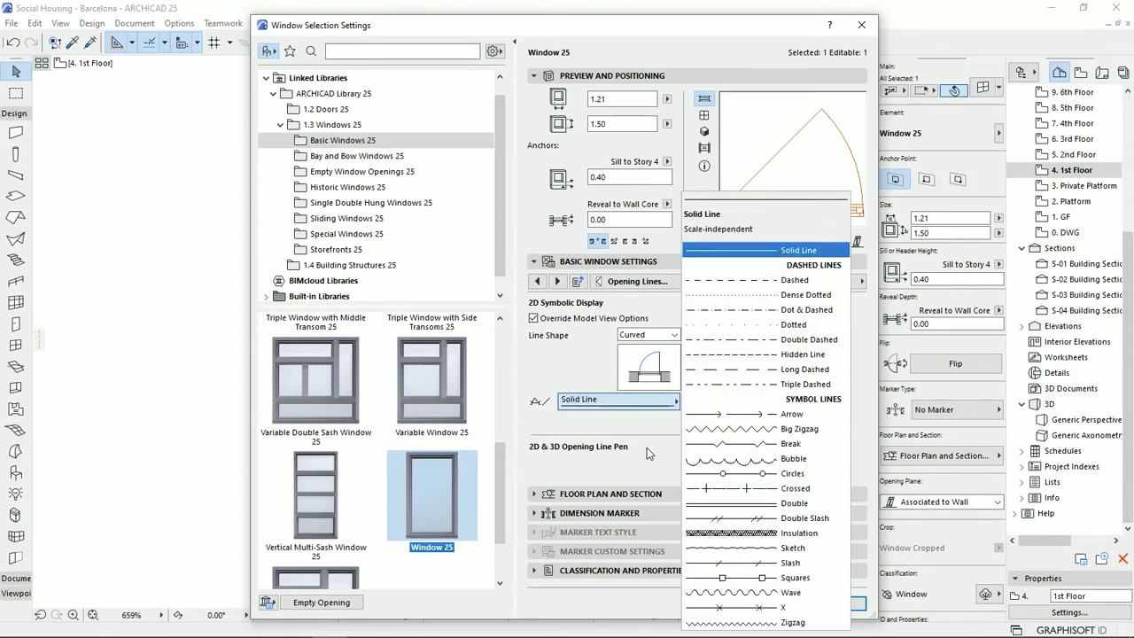
pyautogui.click(625, 439)
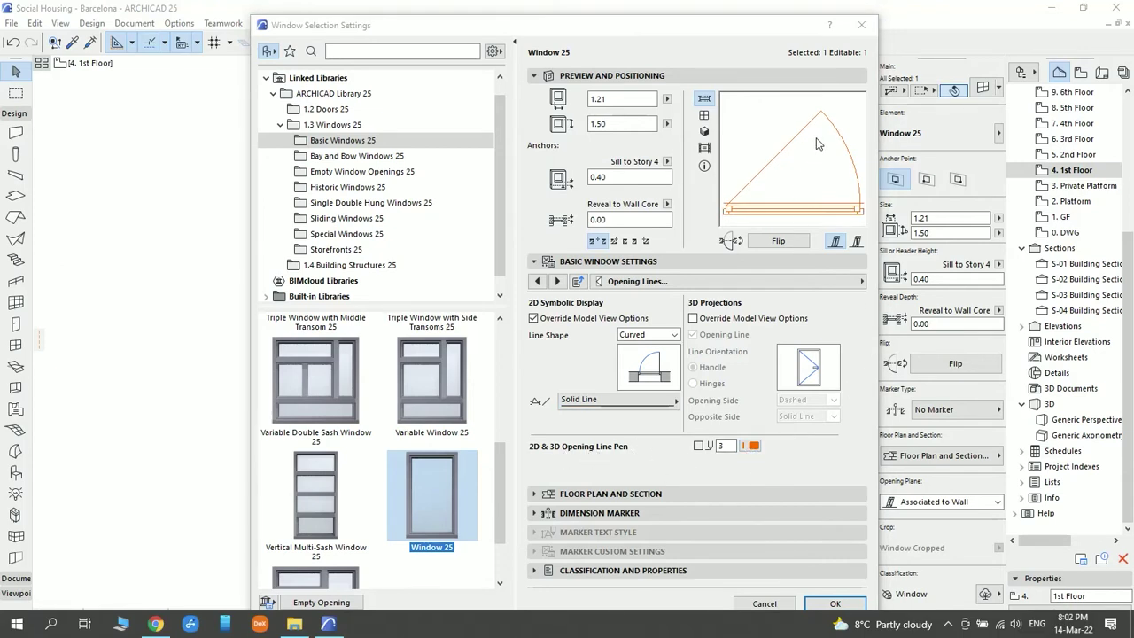
pyautogui.click(753, 445)
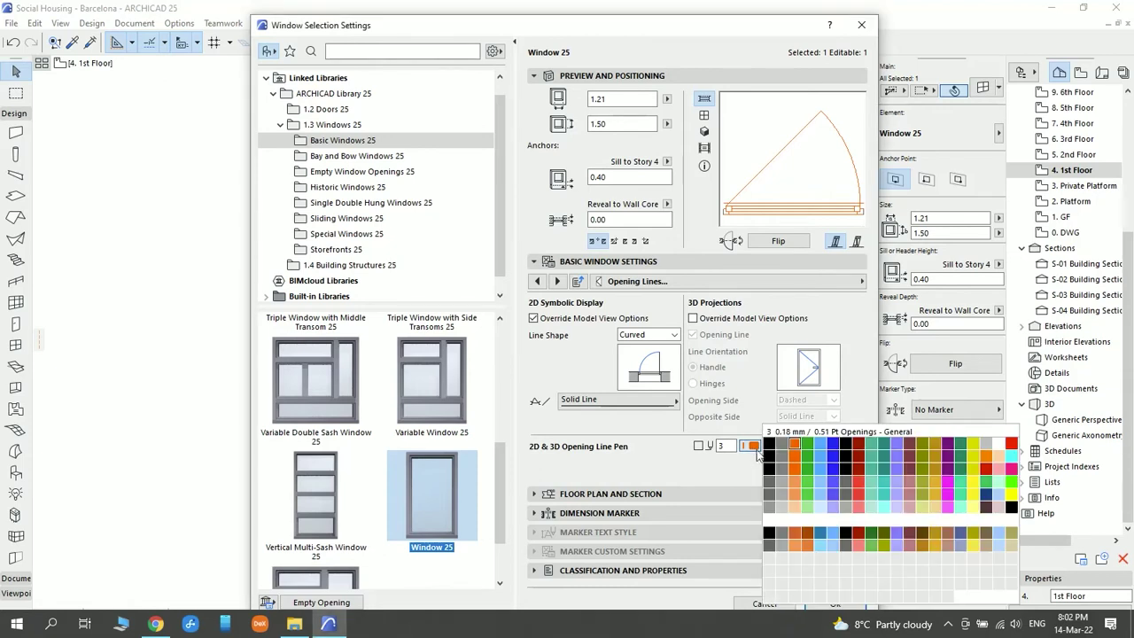
pyautogui.click(820, 470)
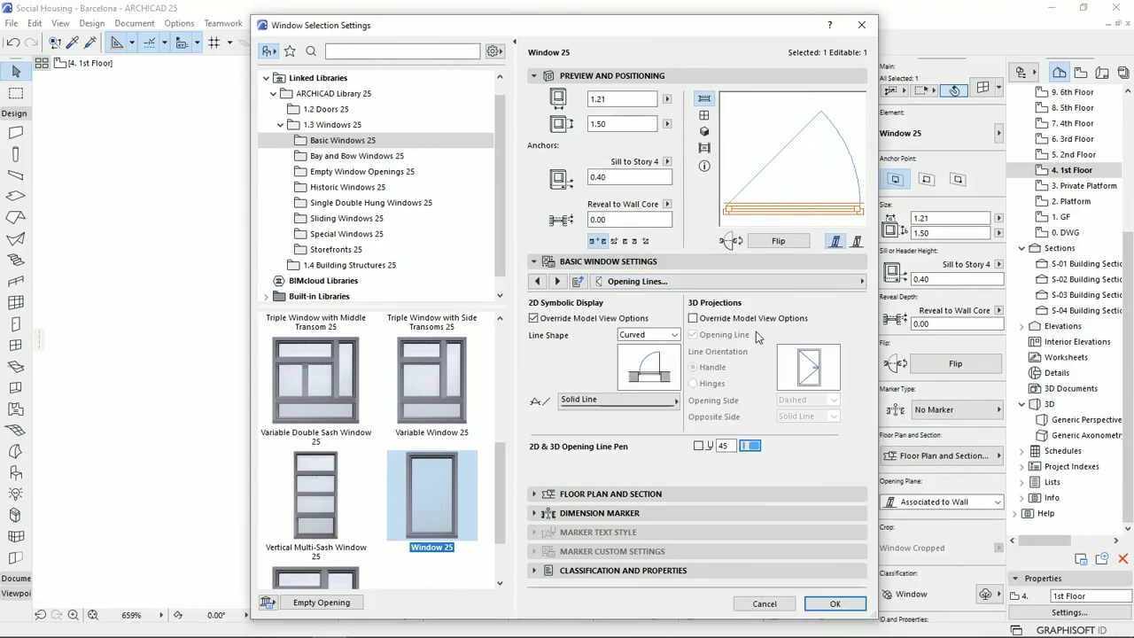
# Override the model view options for 3D projections and switch off the opening line, using the 3D preview.
pyautogui.click(693, 318)
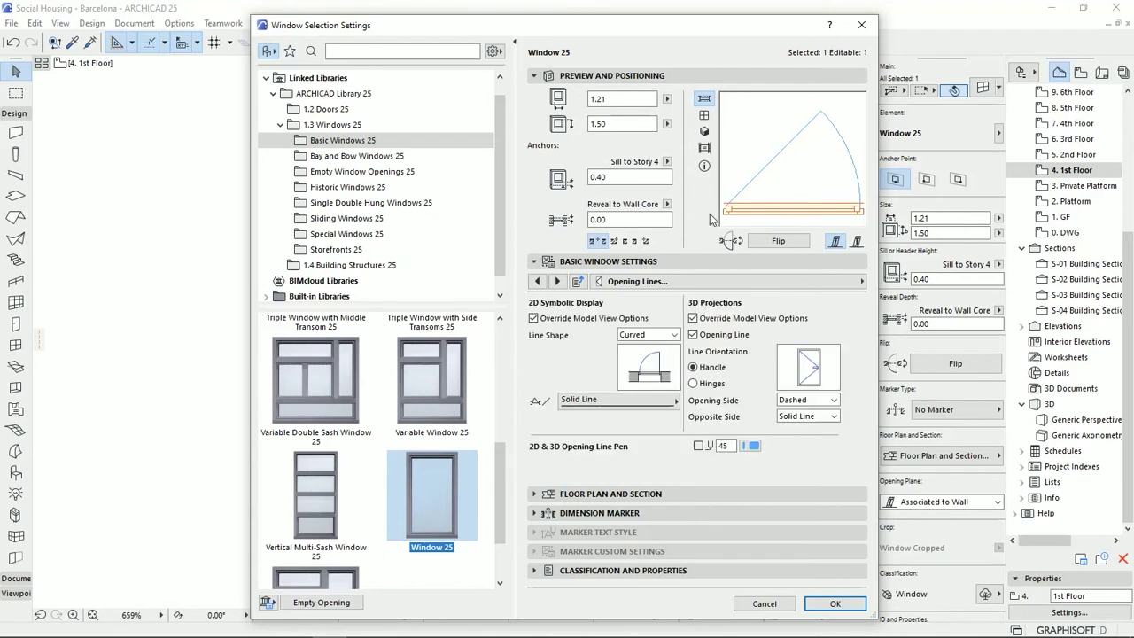
pyautogui.click(704, 131)
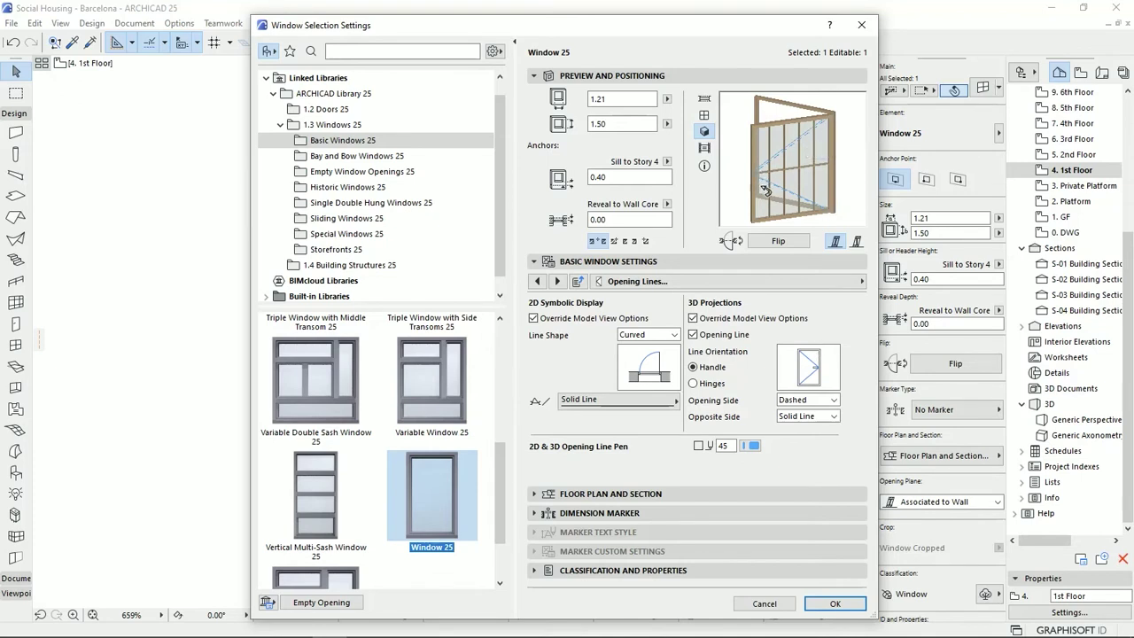
pyautogui.click(694, 335)
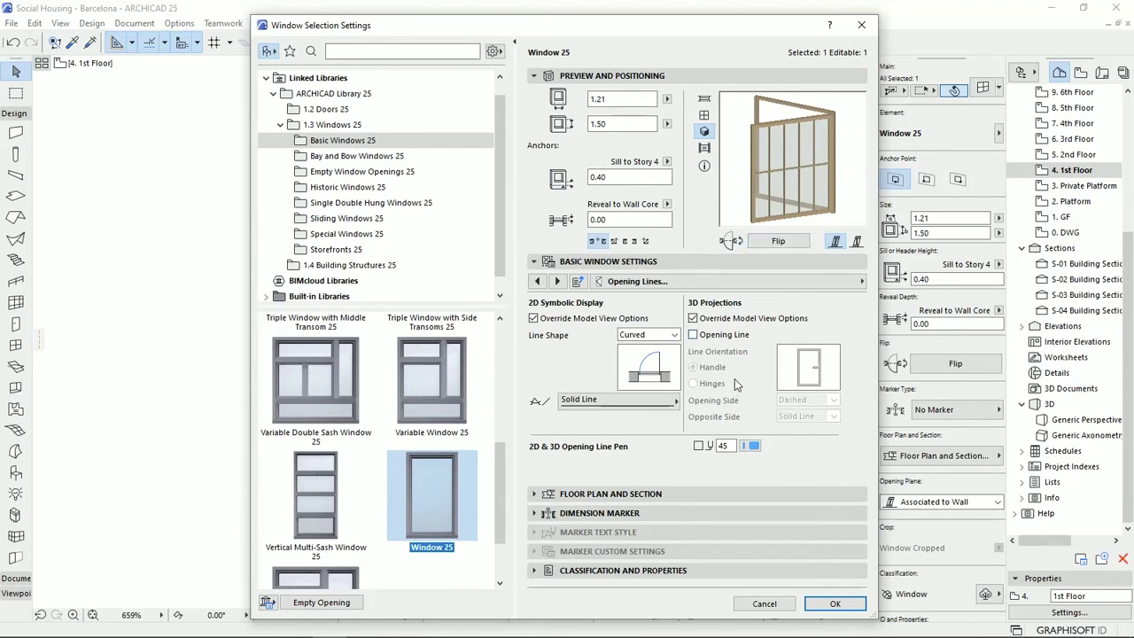
# Keep the 3D detail level at Full and apply uniform window surfaces in Paint - Cobalt Blue.
pyautogui.click(557, 281)
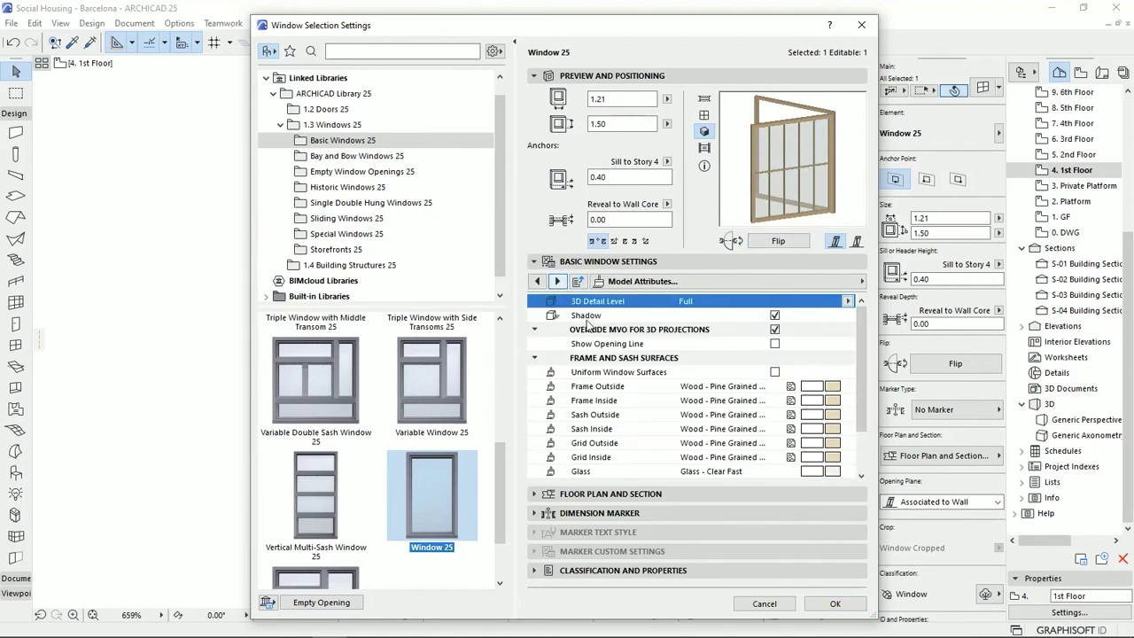
pyautogui.click(847, 302)
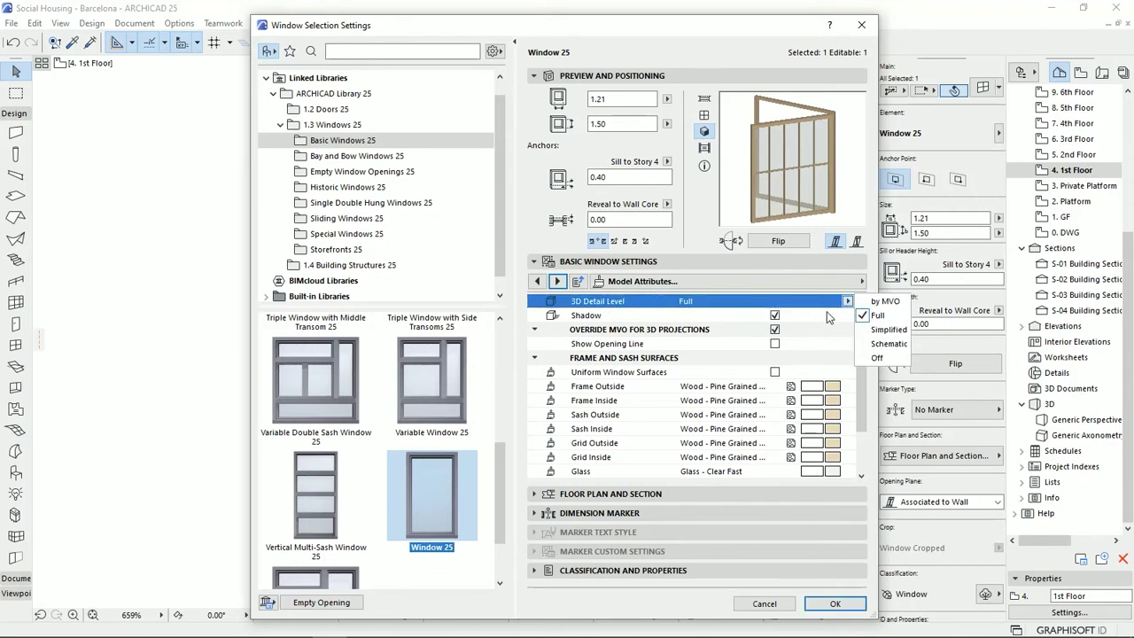
pyautogui.click(847, 304)
pyautogui.click(775, 329)
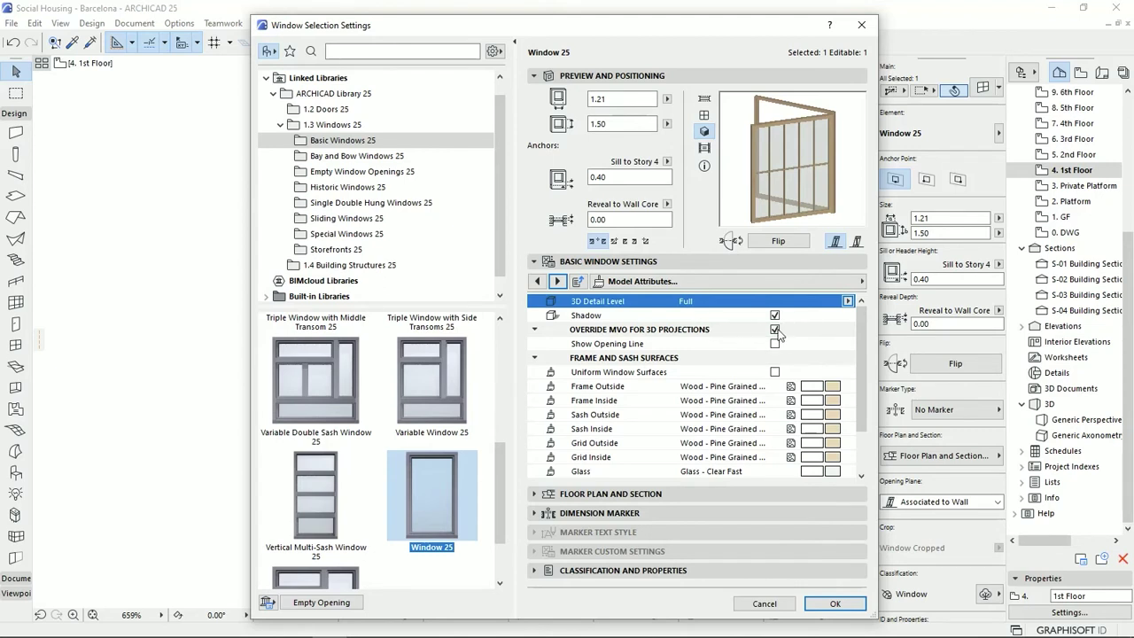
pyautogui.click(775, 372)
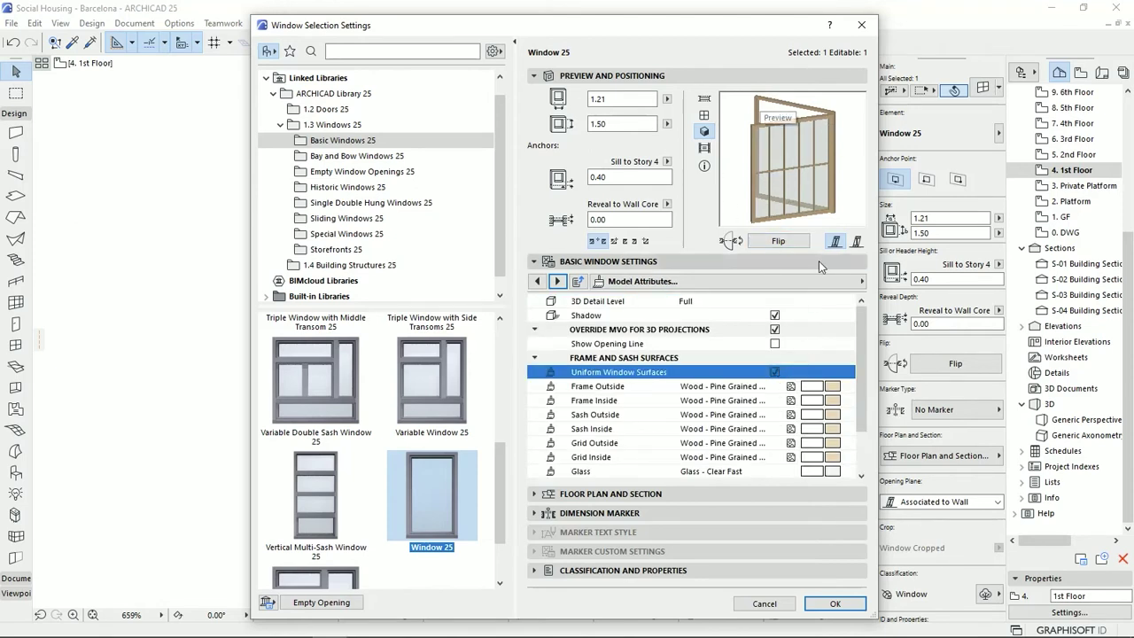
pyautogui.click(835, 388)
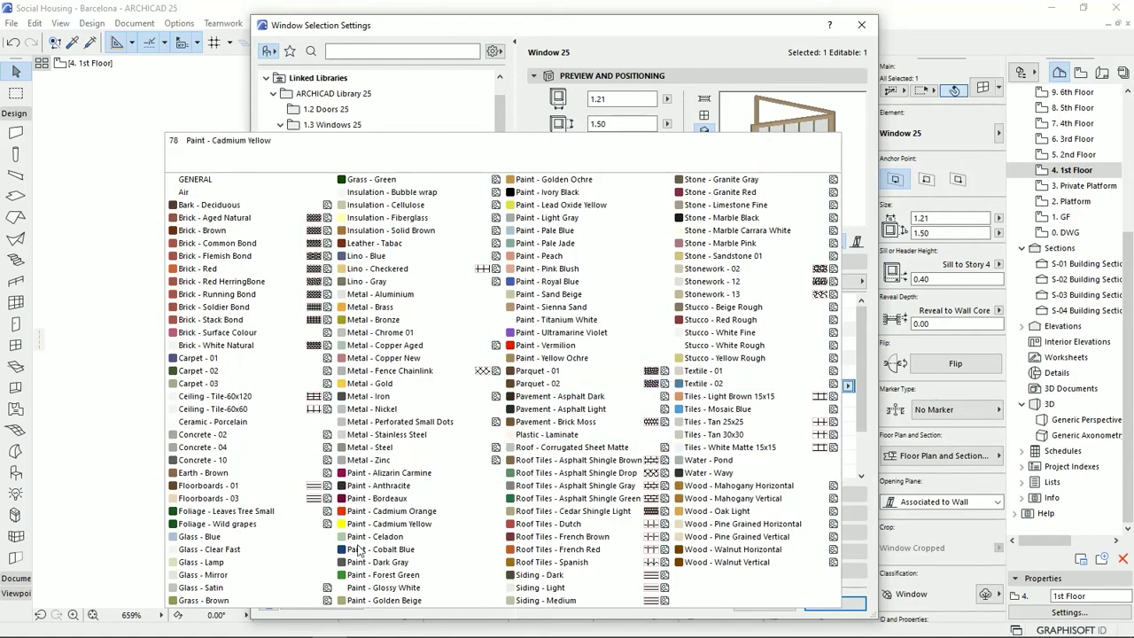
pyautogui.click(434, 552)
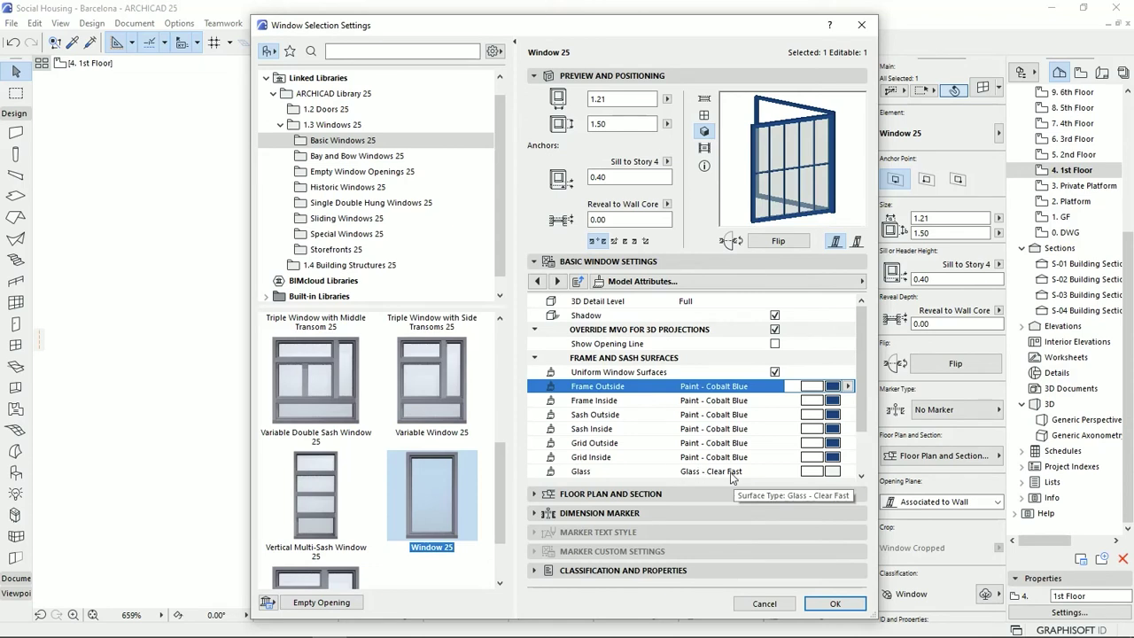
pyautogui.moveTo(862, 419); pyautogui.dragTo(863, 461)
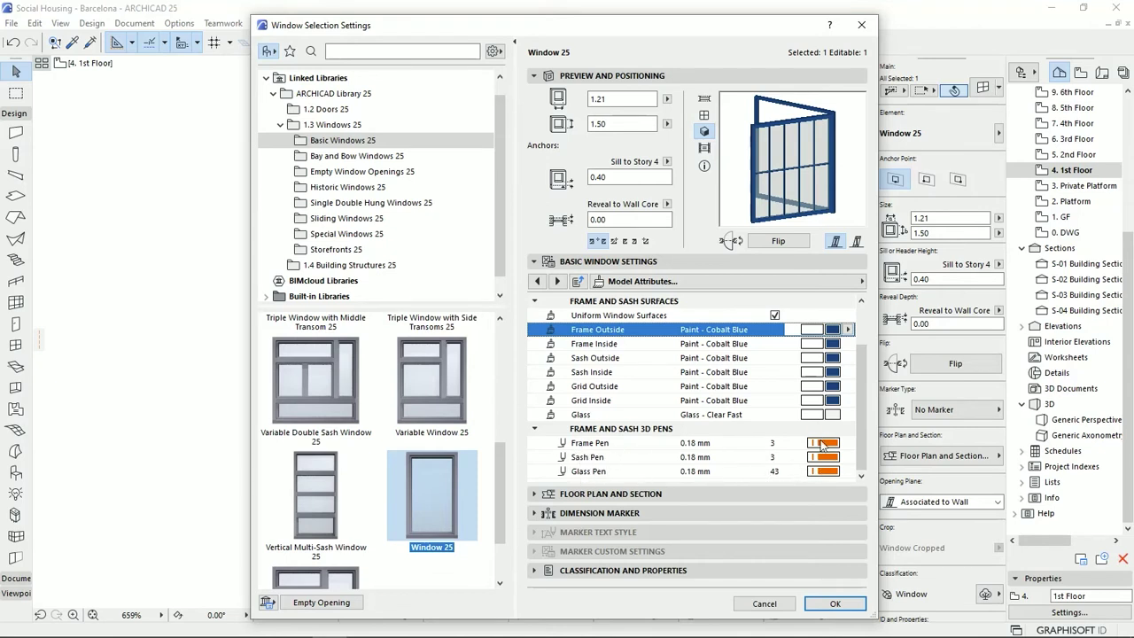
# Try a Splayed Reveal with the opening surface Same as Wall Side, and return to the first reveal type.
pyautogui.click(557, 281)
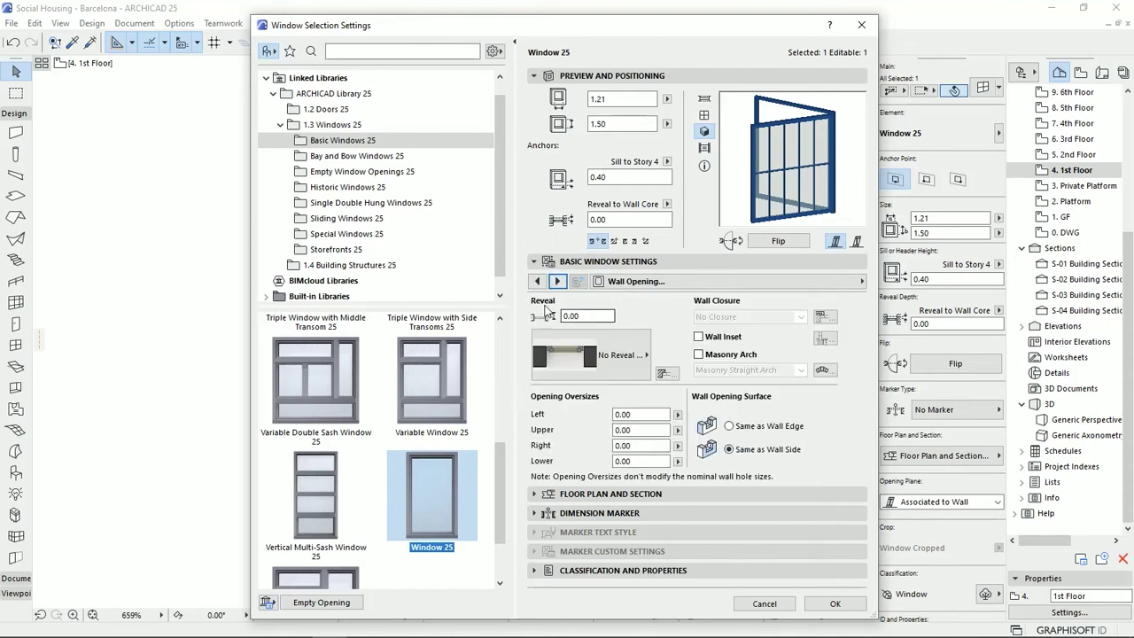
pyautogui.click(636, 360)
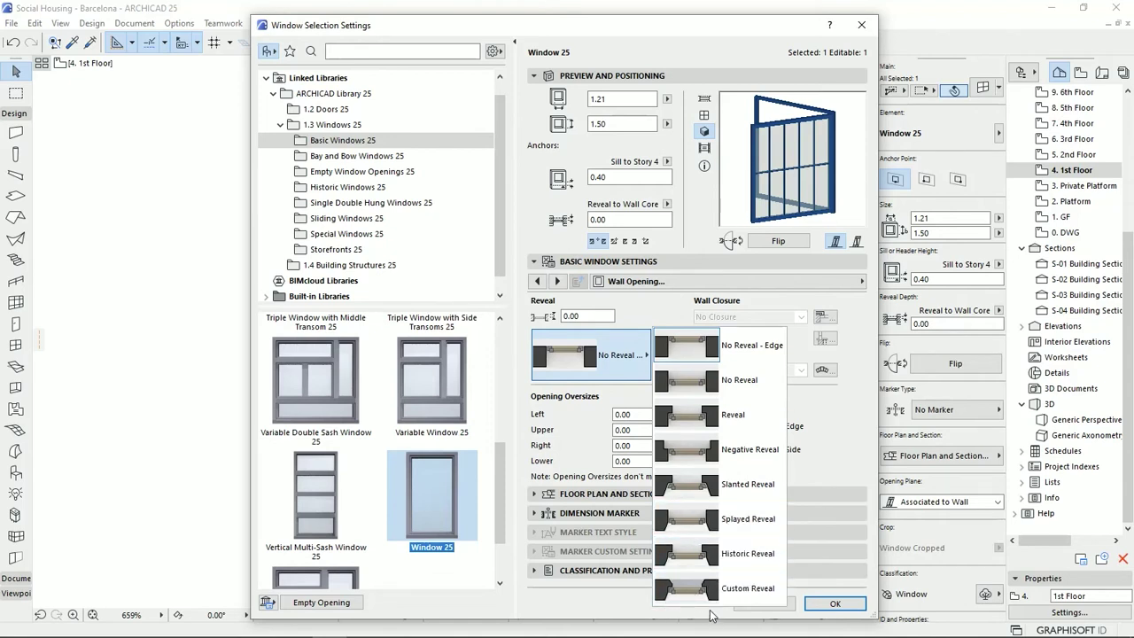
pyautogui.click(697, 519)
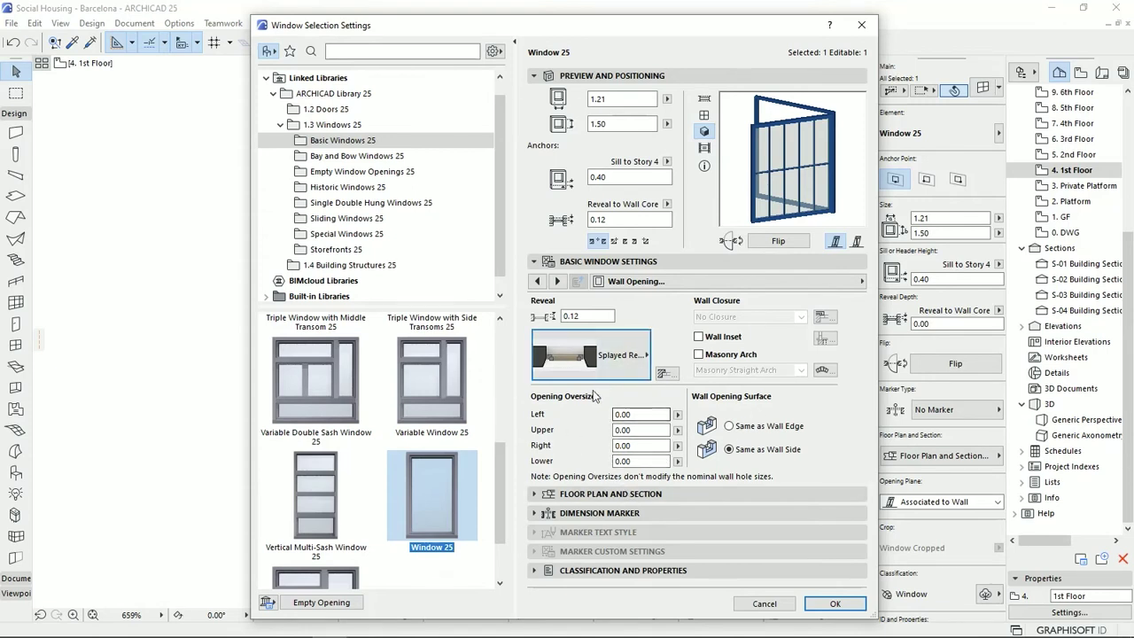
pyautogui.click(728, 449)
pyautogui.click(557, 281)
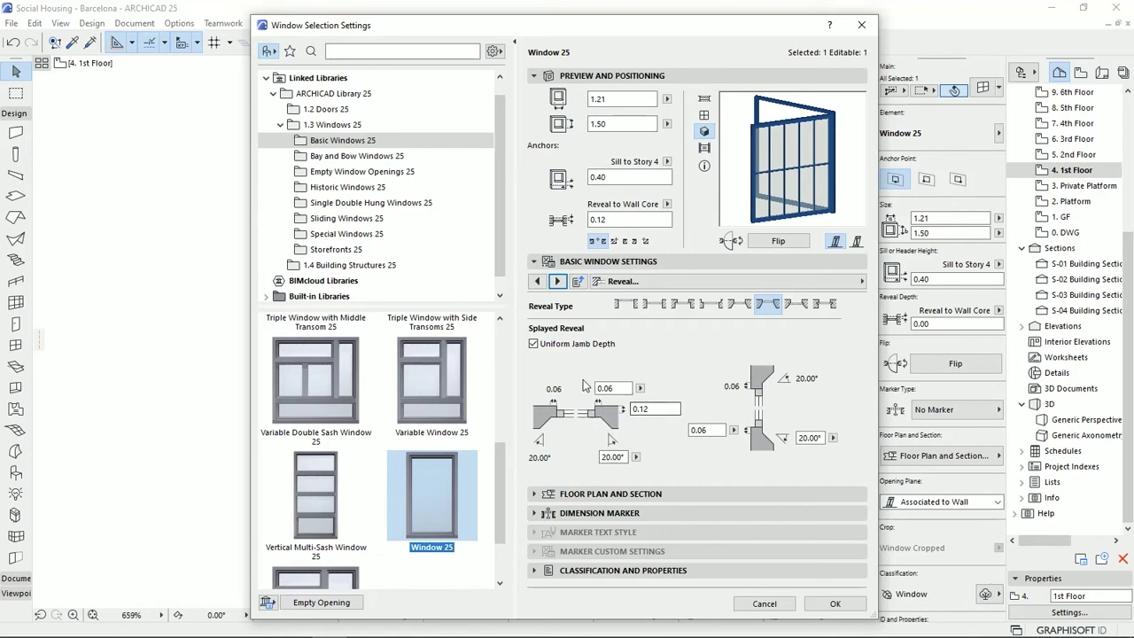
pyautogui.click(622, 305)
# Go past the wall closure settings, try enabling Wall Inset and switch it off again.
pyautogui.click(556, 282)
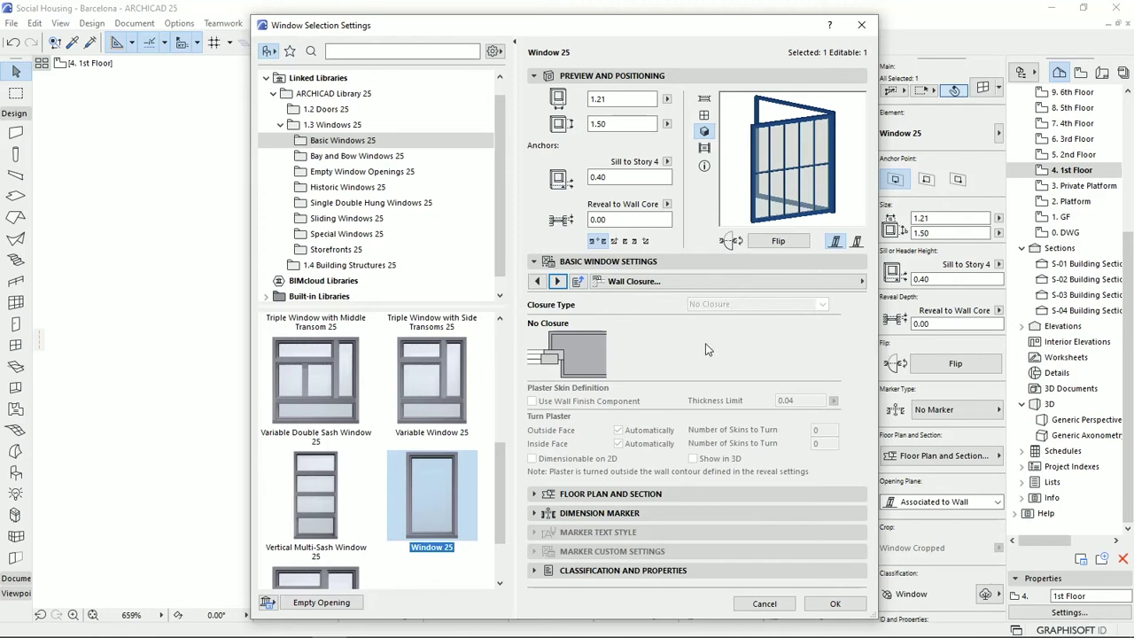
pyautogui.click(558, 282)
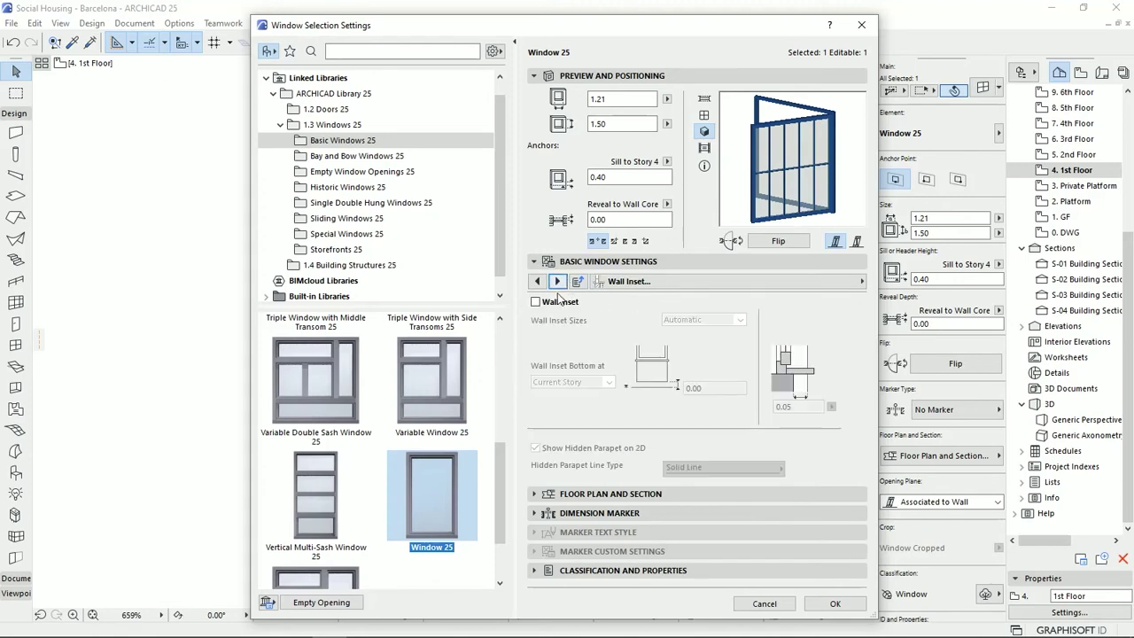
pyautogui.click(535, 302)
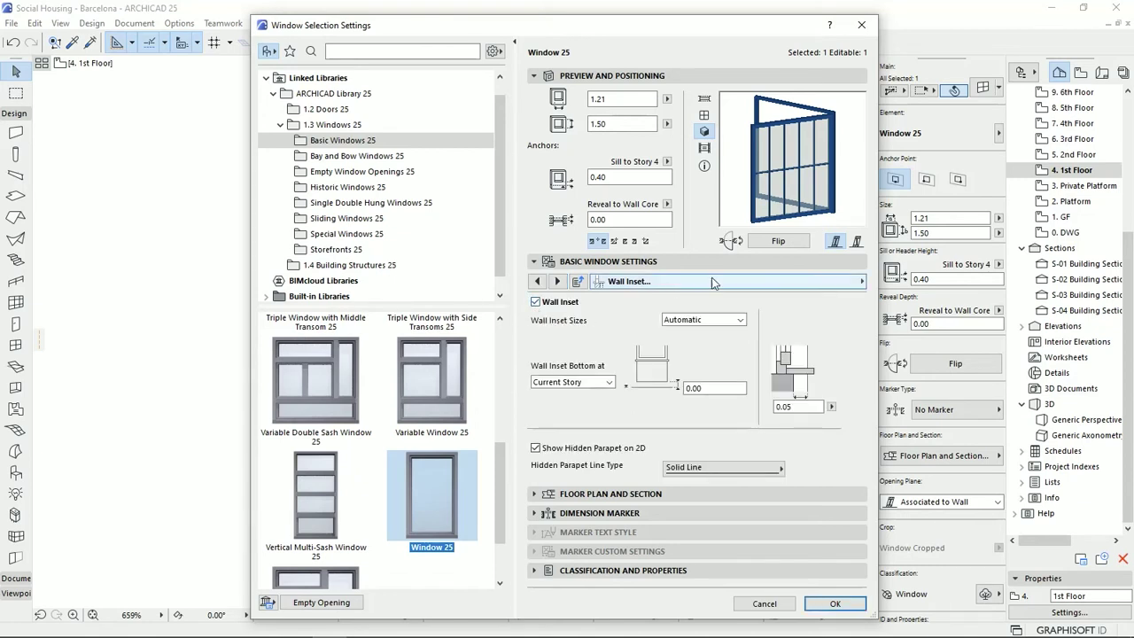
pyautogui.press('space')
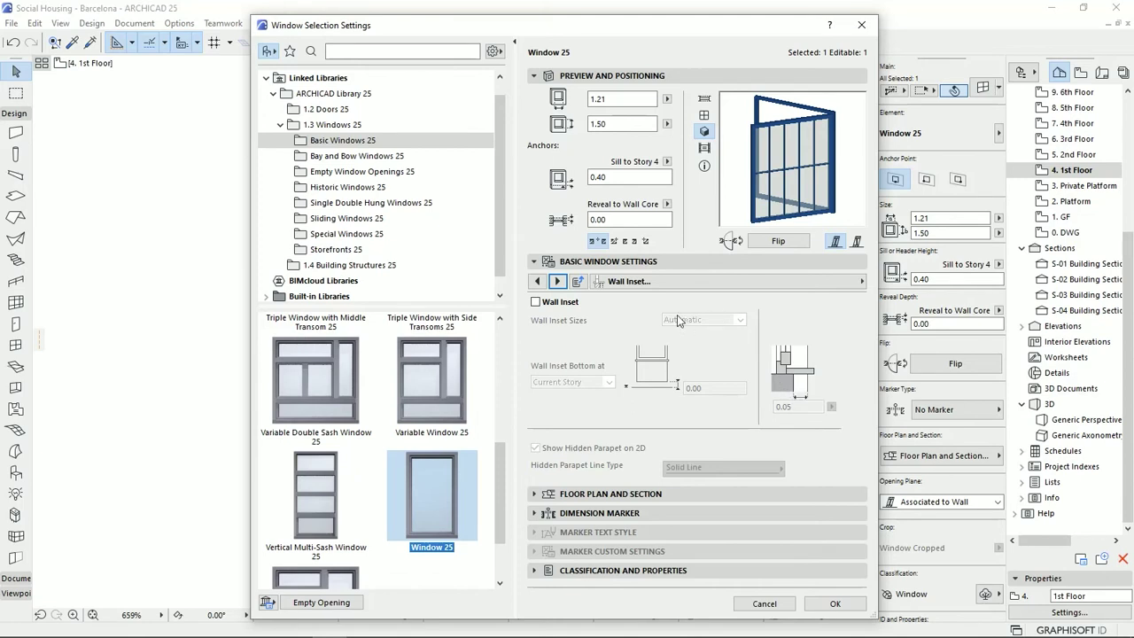
# Enable a masonry arch for the window and set its type to Masonry Jack Arch.
pyautogui.click(558, 281)
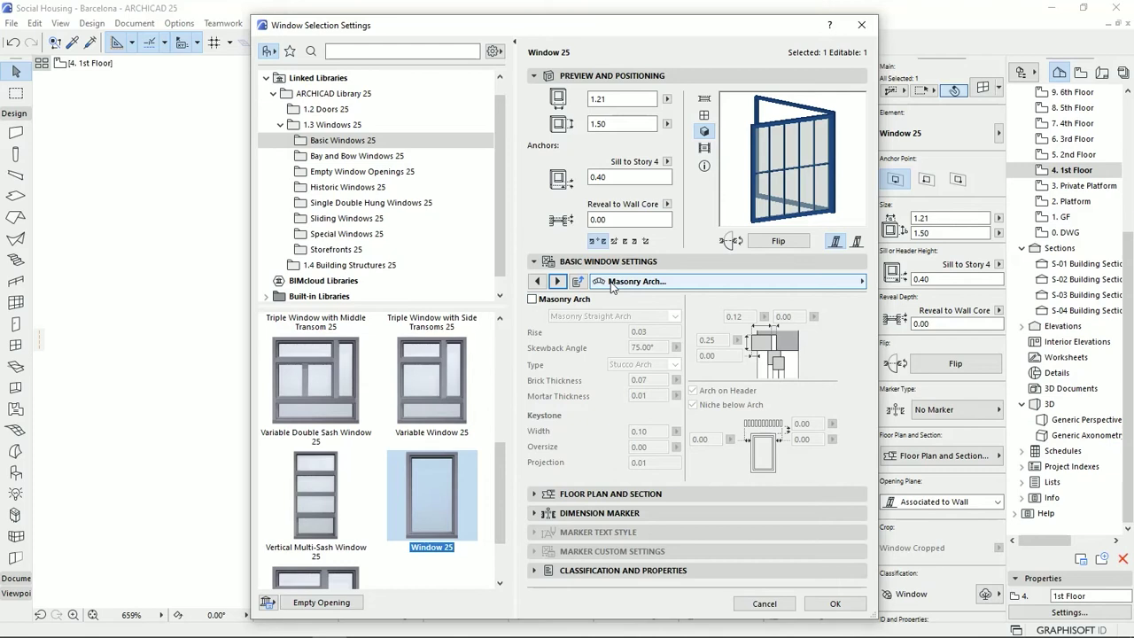
pyautogui.click(531, 299)
pyautogui.click(639, 317)
pyautogui.click(641, 346)
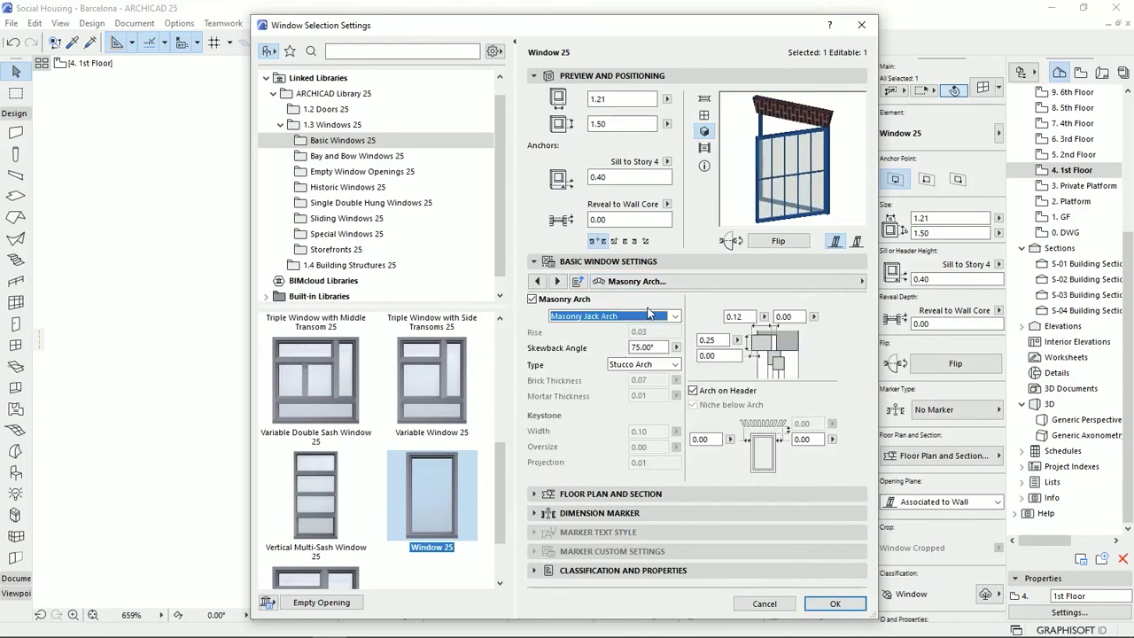
# Set the arch type to Masonry Segmental Arch with Keystone and go past its model attributes to the fixtures and fittings.
pyautogui.click(652, 316)
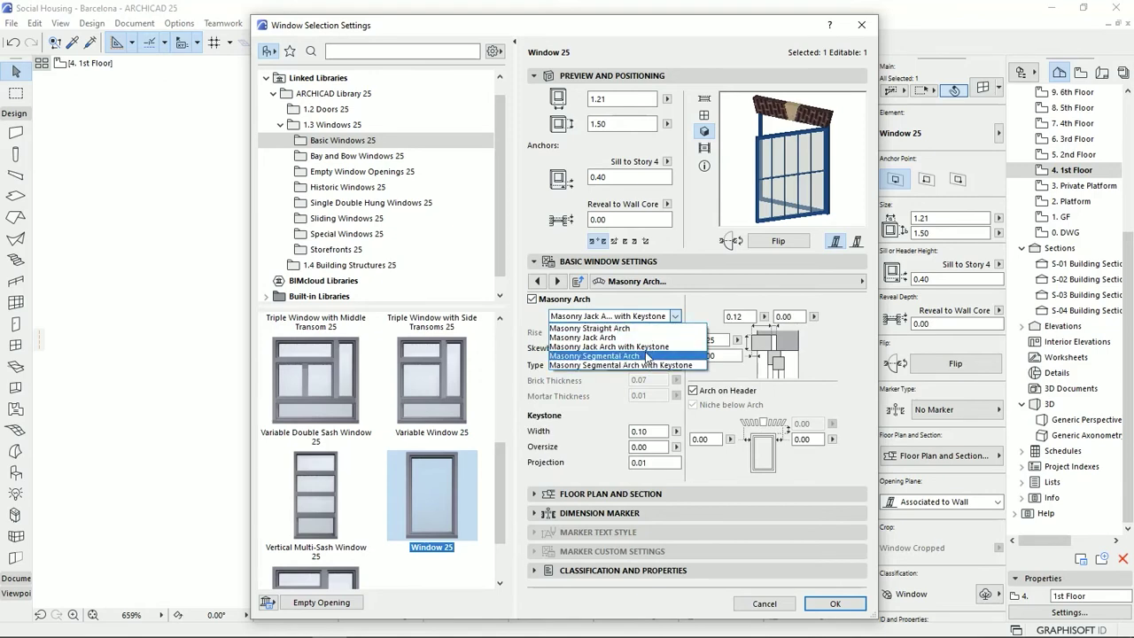
pyautogui.click(647, 366)
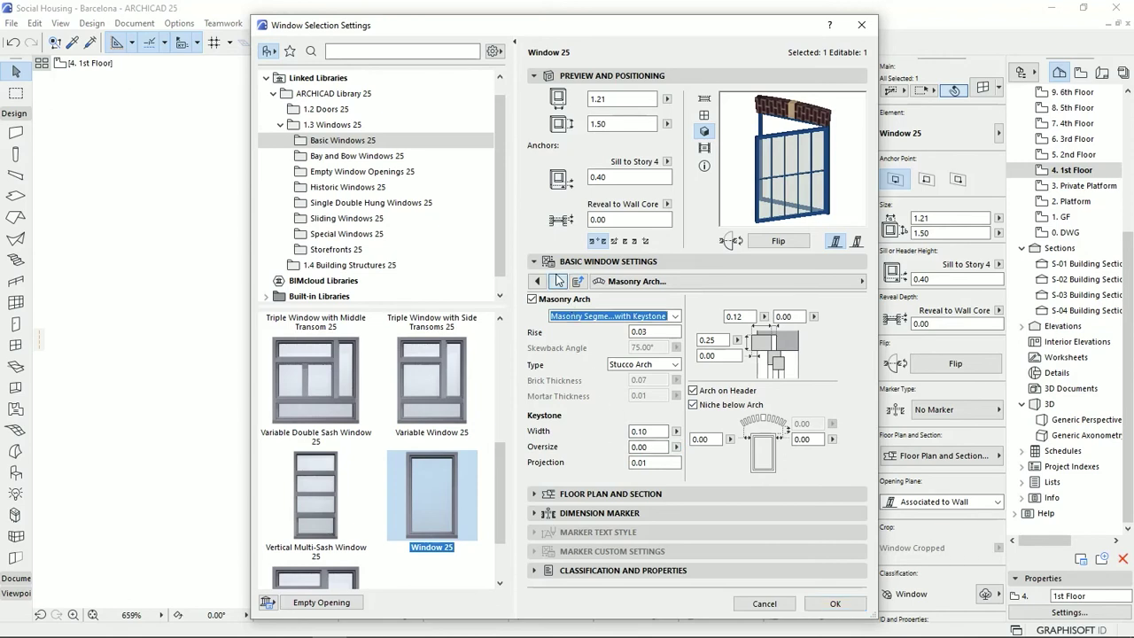
pyautogui.click(559, 279)
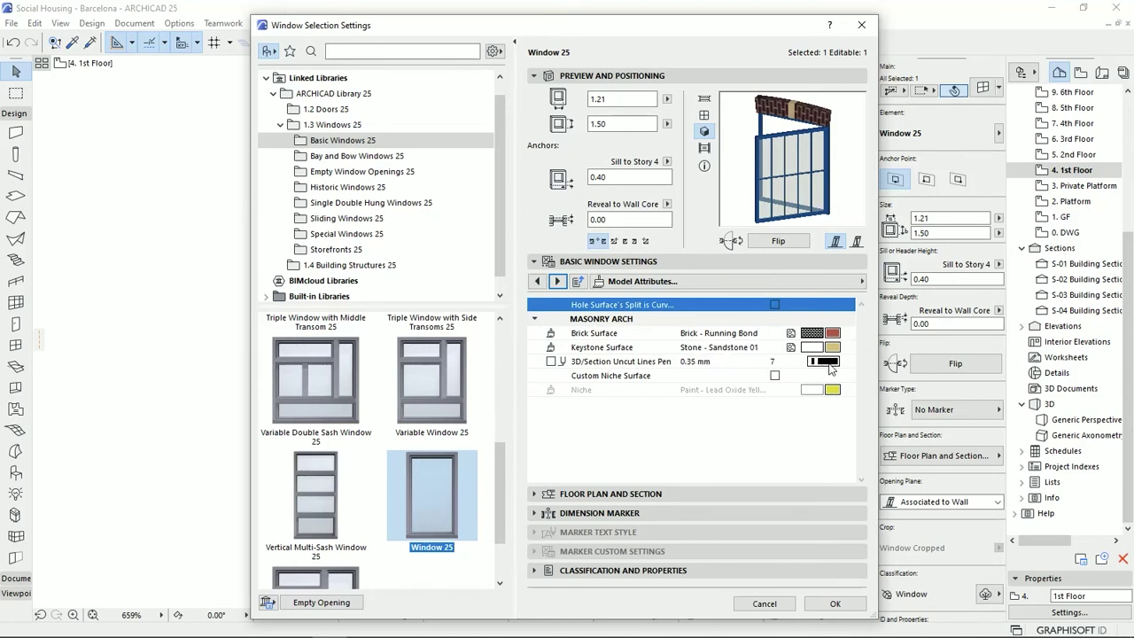
pyautogui.click(558, 281)
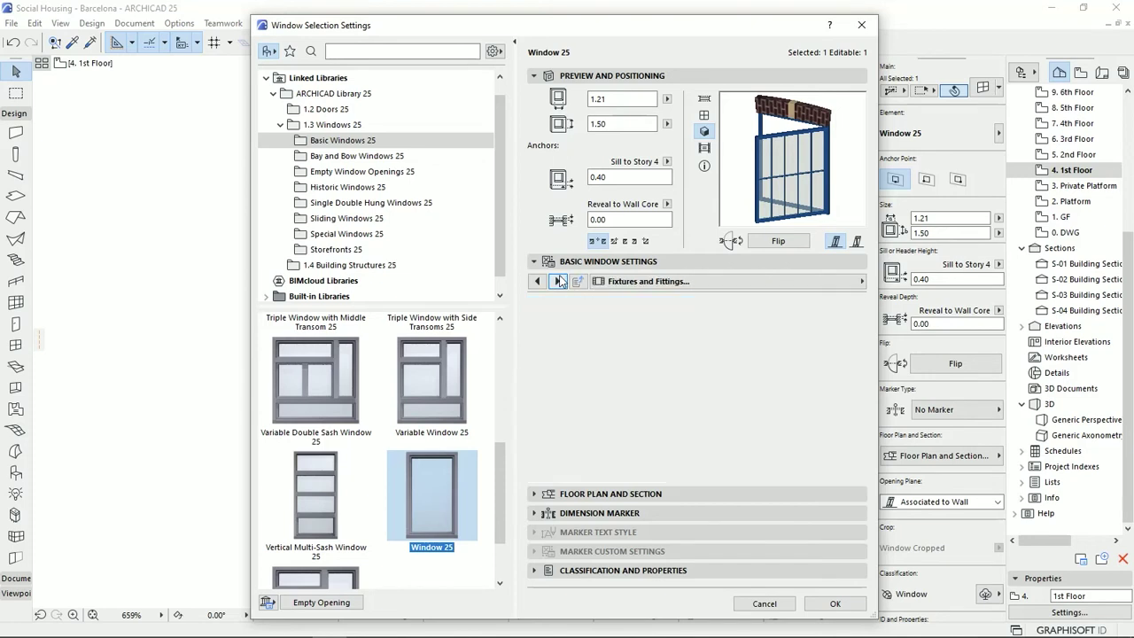
# Add outside and inside casings and a sill to the window, keeping the Timber Sill type.
pyautogui.click(535, 317)
pyautogui.click(535, 334)
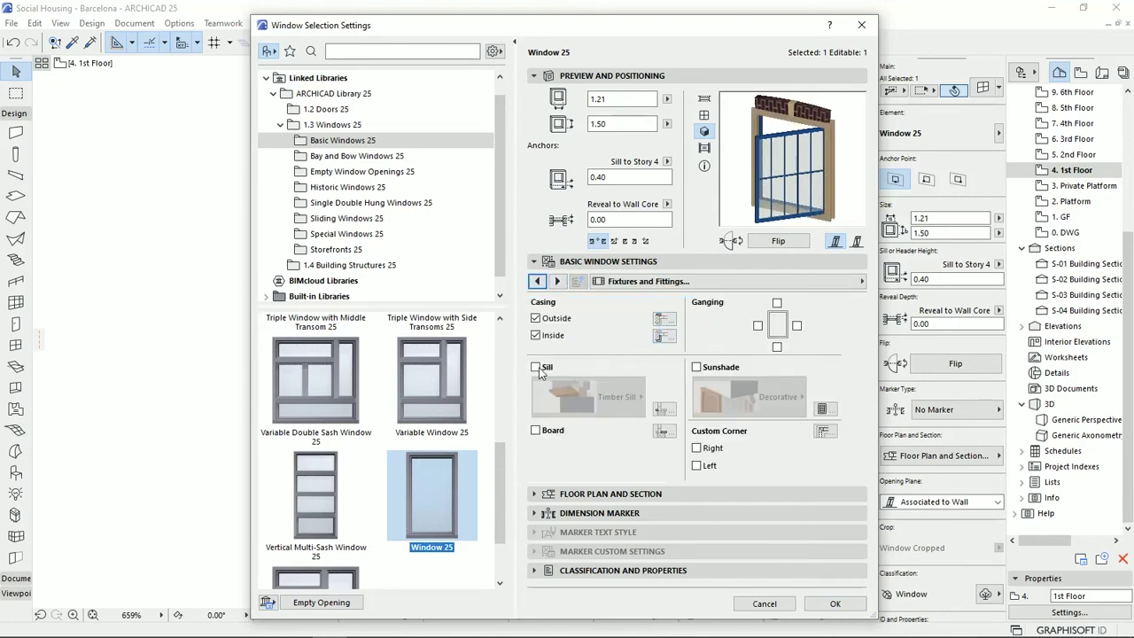
pyautogui.click(536, 367)
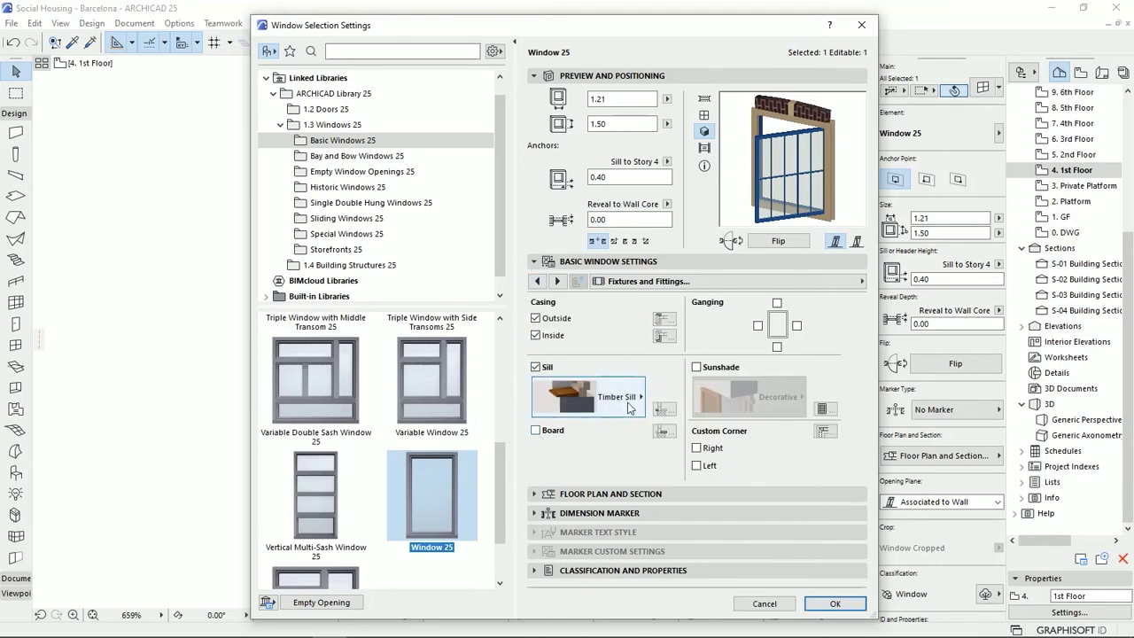
pyautogui.click(617, 410)
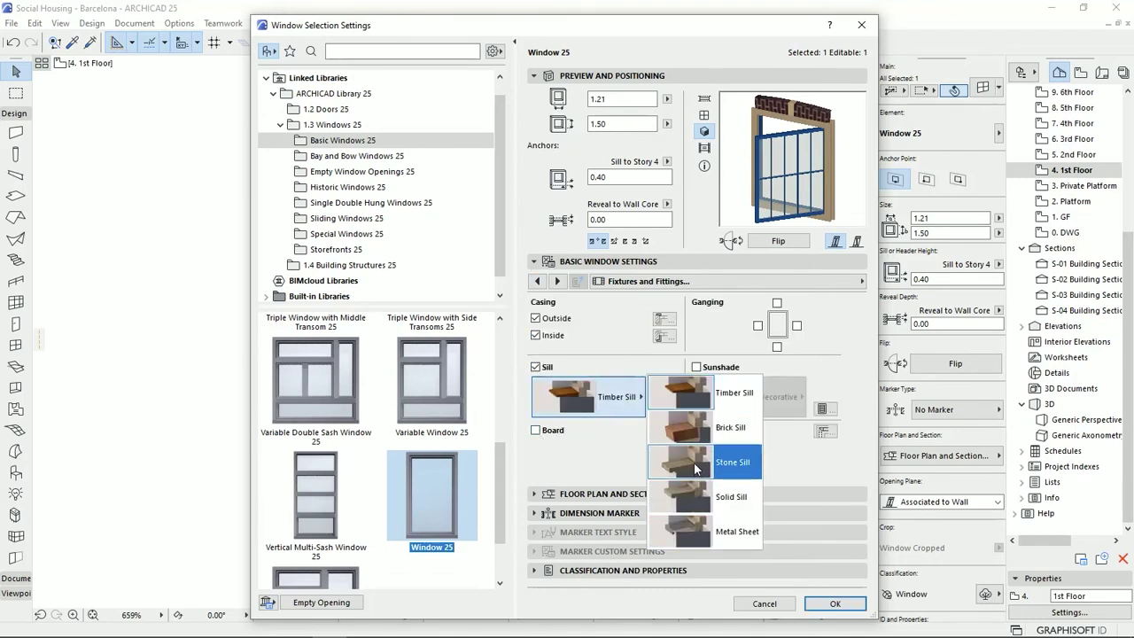
pyautogui.click(709, 365)
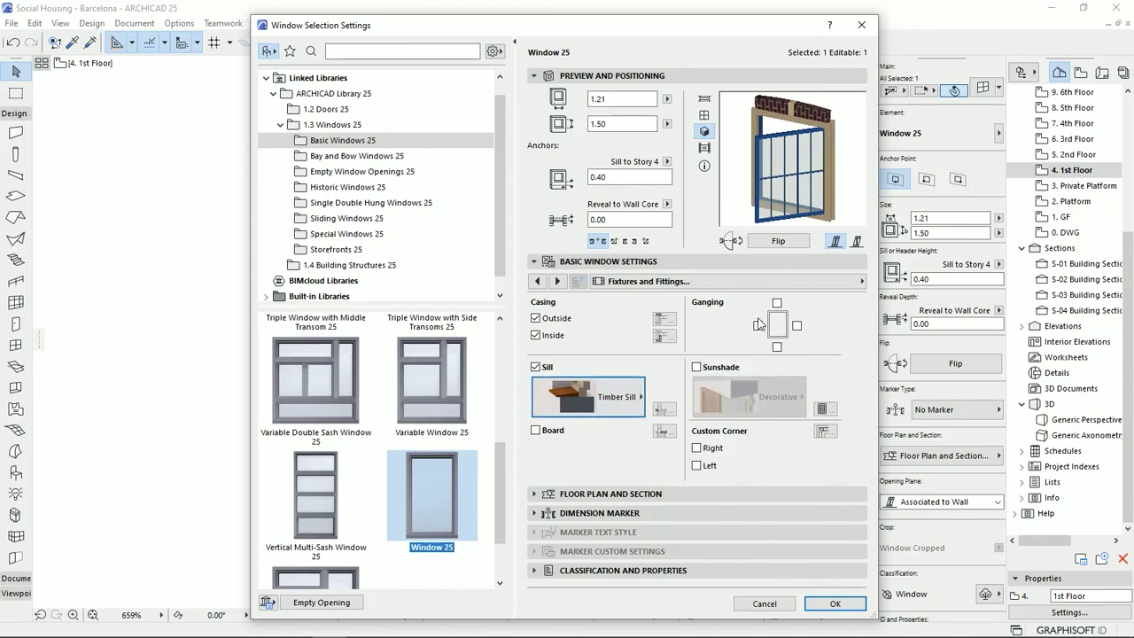
# Enable a sunshade for the window and keep the Decorative type.
pyautogui.click(697, 367)
pyautogui.click(778, 397)
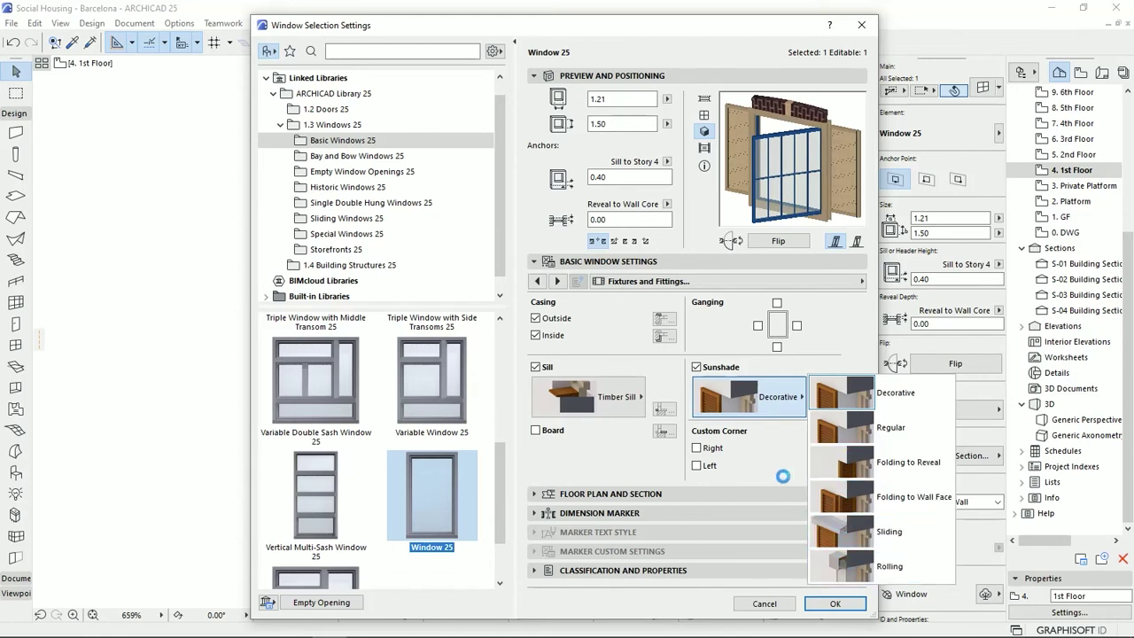
pyautogui.click(779, 472)
# Go past the detailed sill settings and enable the window board.
pyautogui.click(557, 281)
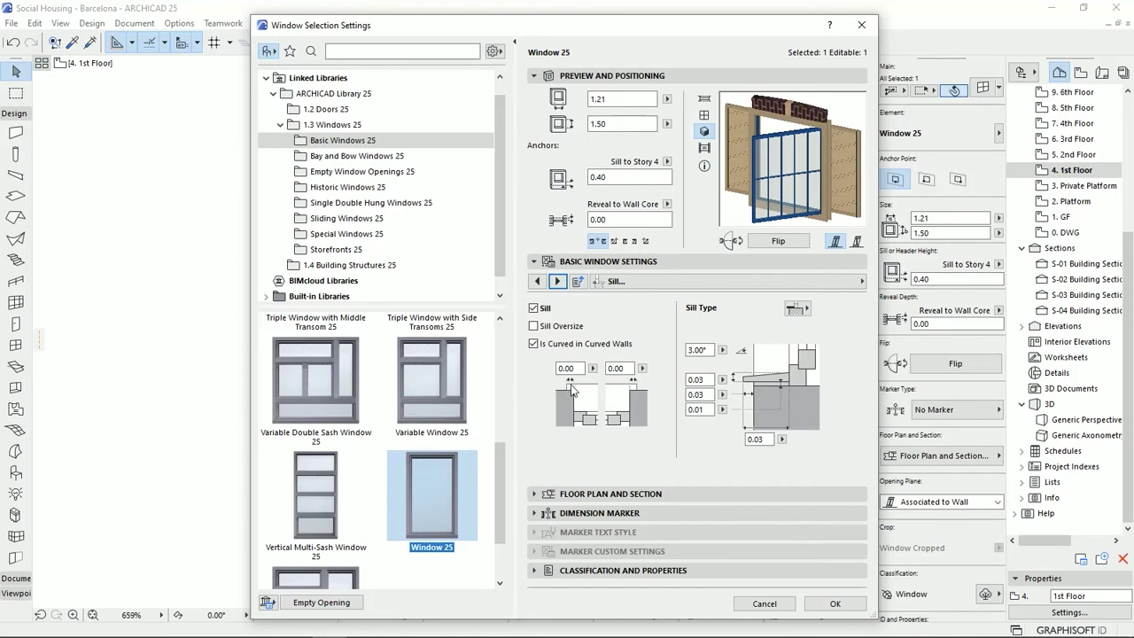
pyautogui.click(558, 283)
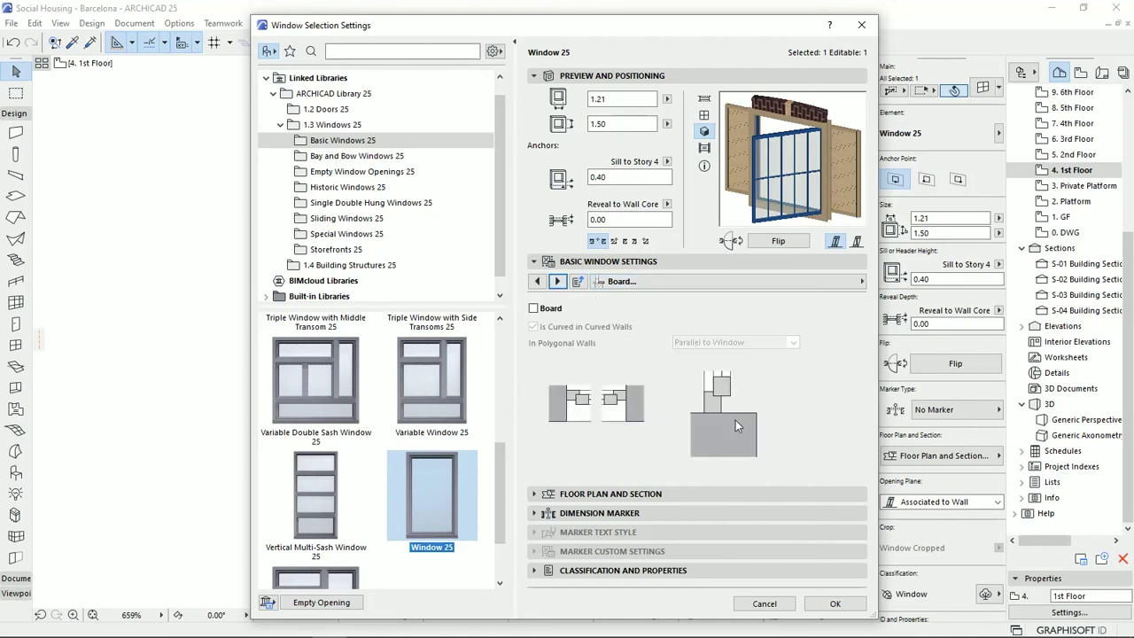
pyautogui.click(534, 308)
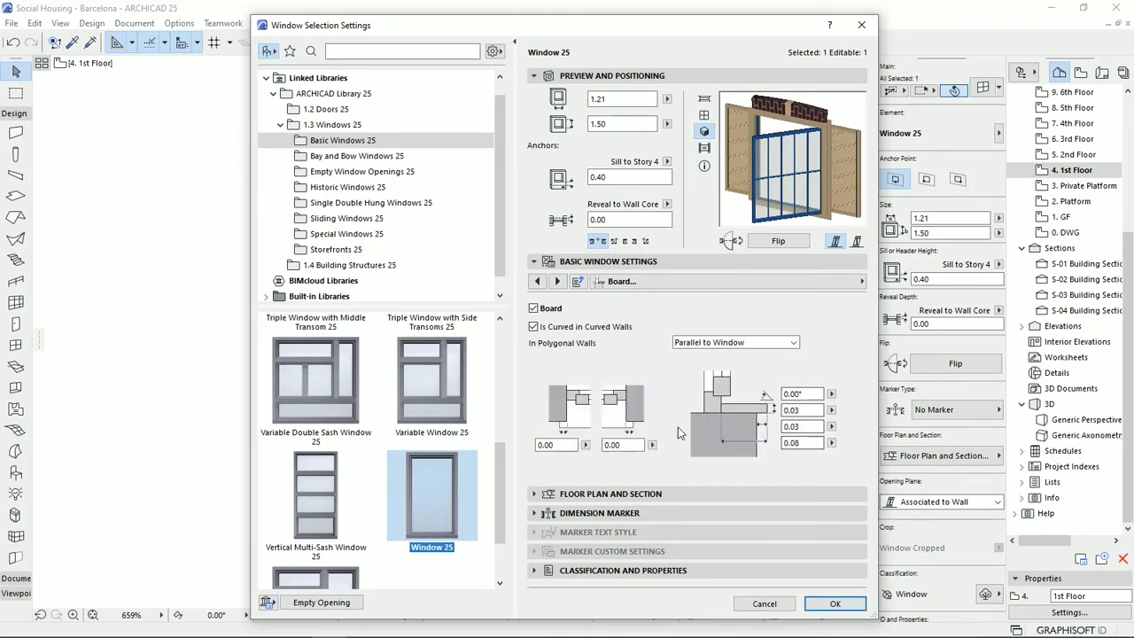
# Review the outside and inside casing settings and proceed to the sunshade settings.
pyautogui.click(557, 280)
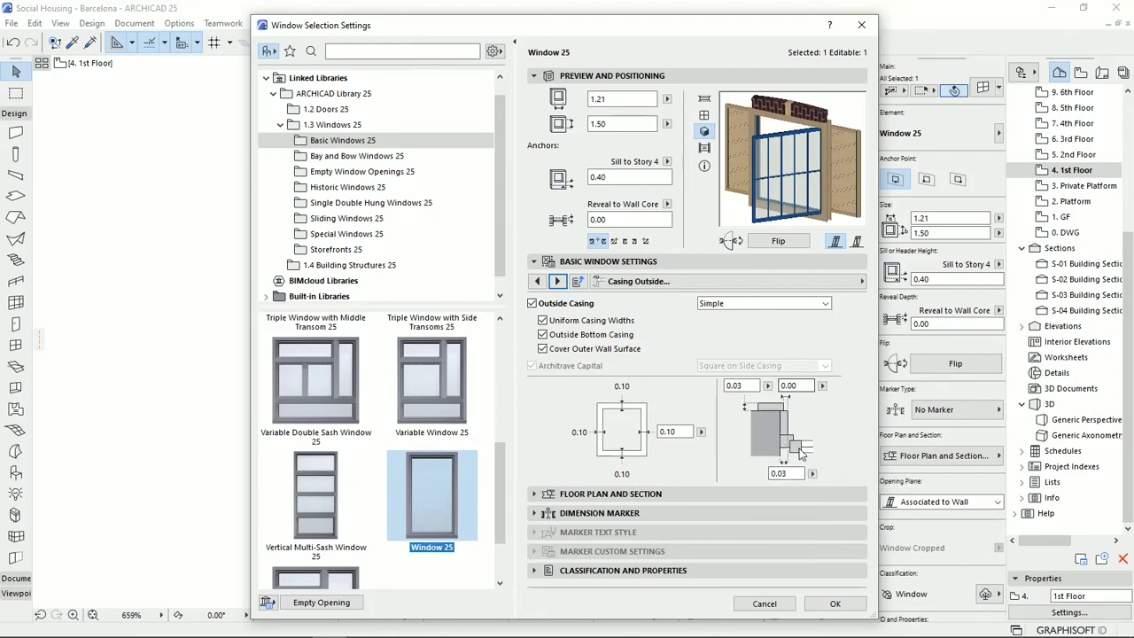
pyautogui.click(557, 281)
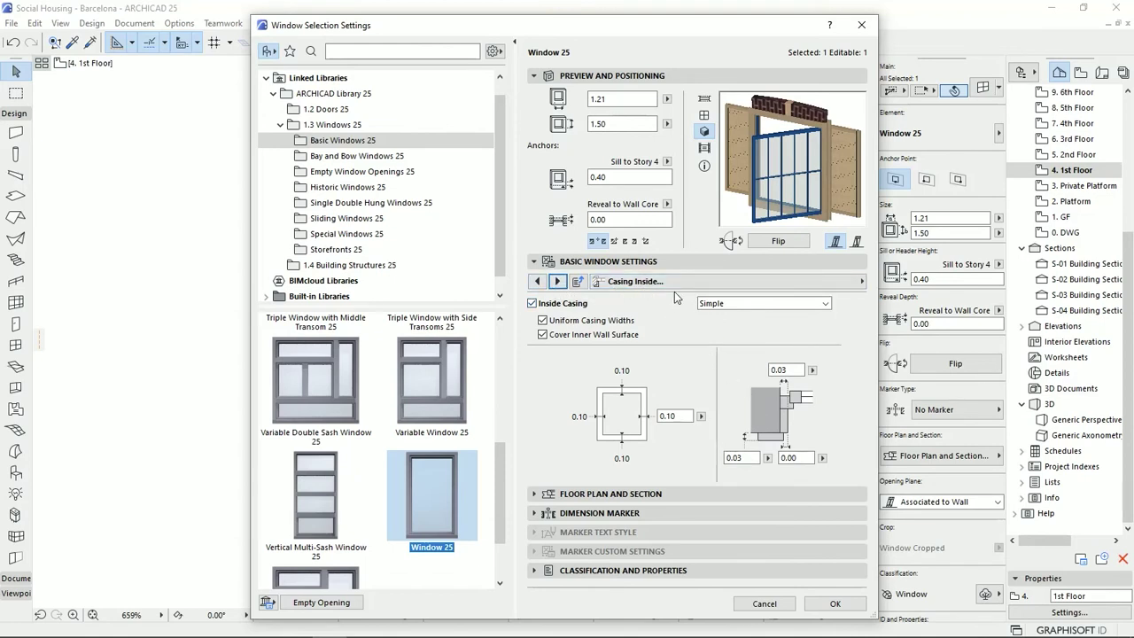
pyautogui.click(538, 281)
pyautogui.click(558, 280)
pyautogui.click(558, 281)
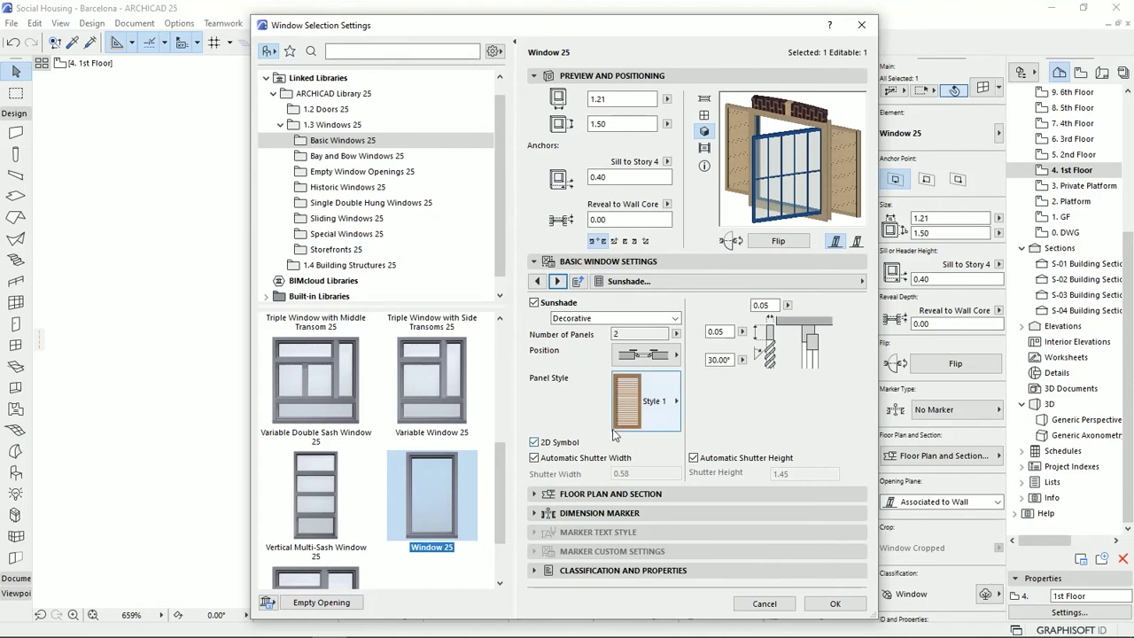
# Set the decorative sunshade's panel style to Style 4 and inspect the shutters in the 3D preview.
pyautogui.click(651, 412)
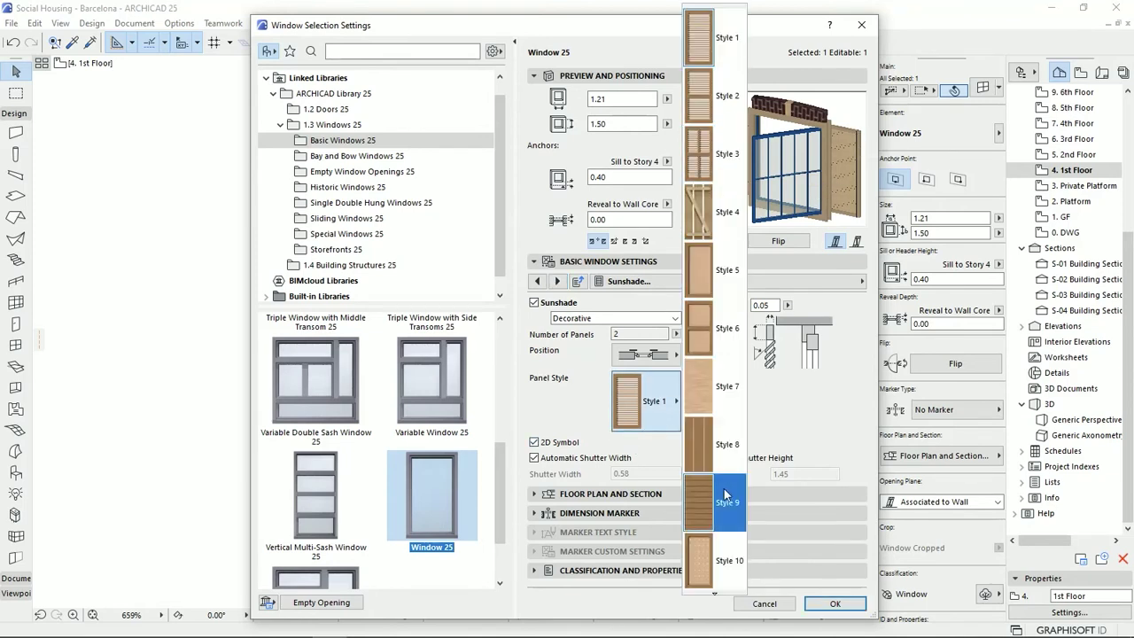
pyautogui.scroll(-1, 726, 534)
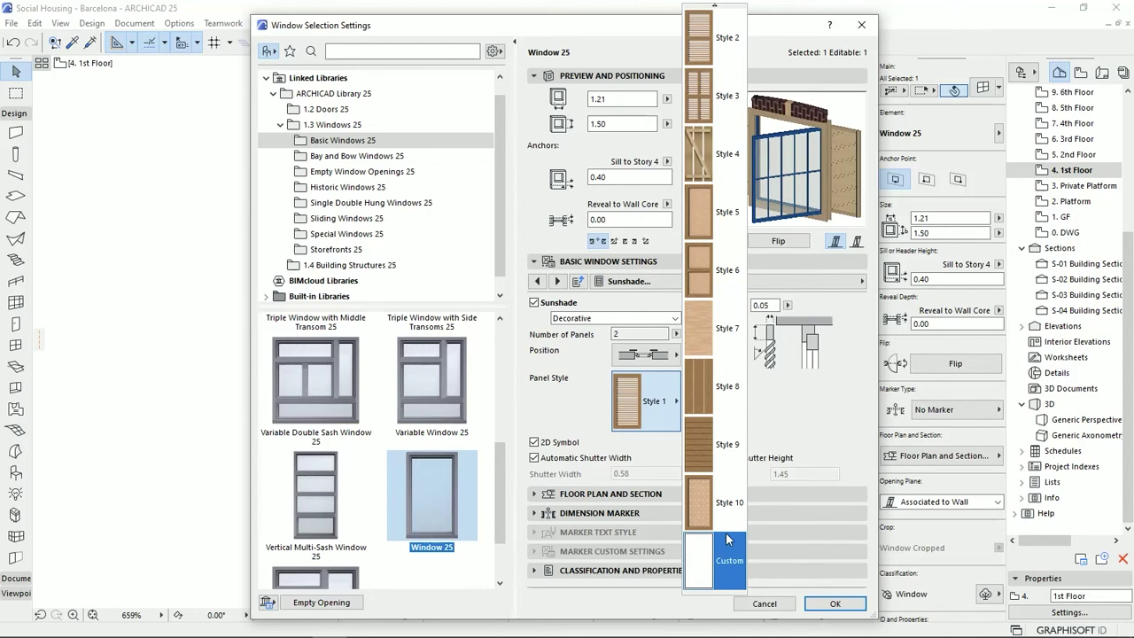
pyautogui.click(726, 155)
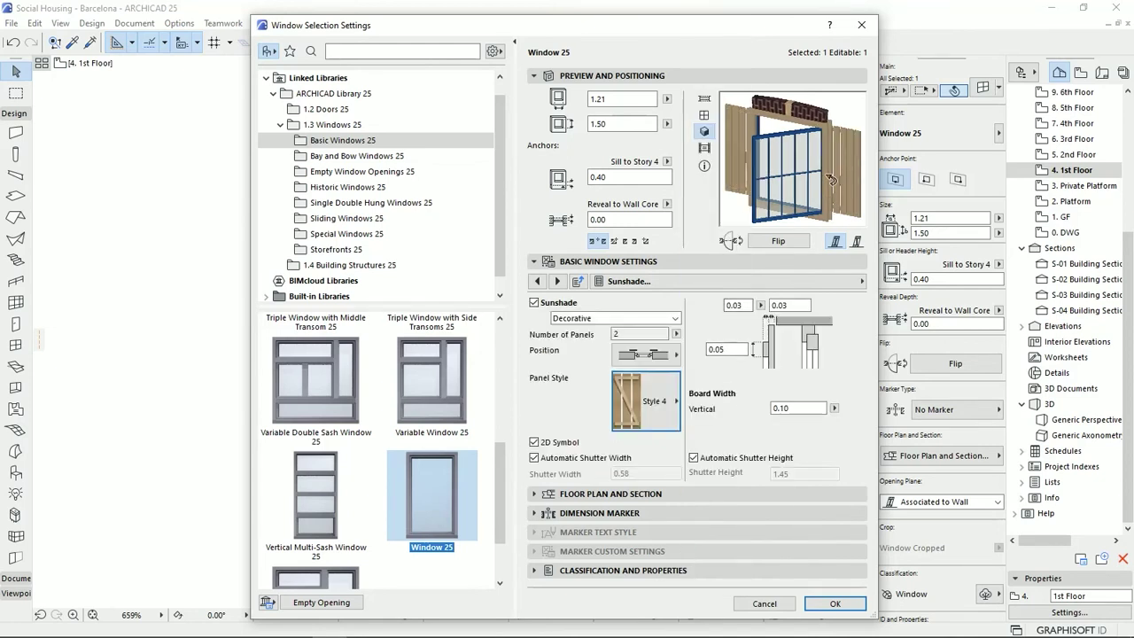
pyautogui.moveTo(830, 180); pyautogui.dragTo(838, 177)
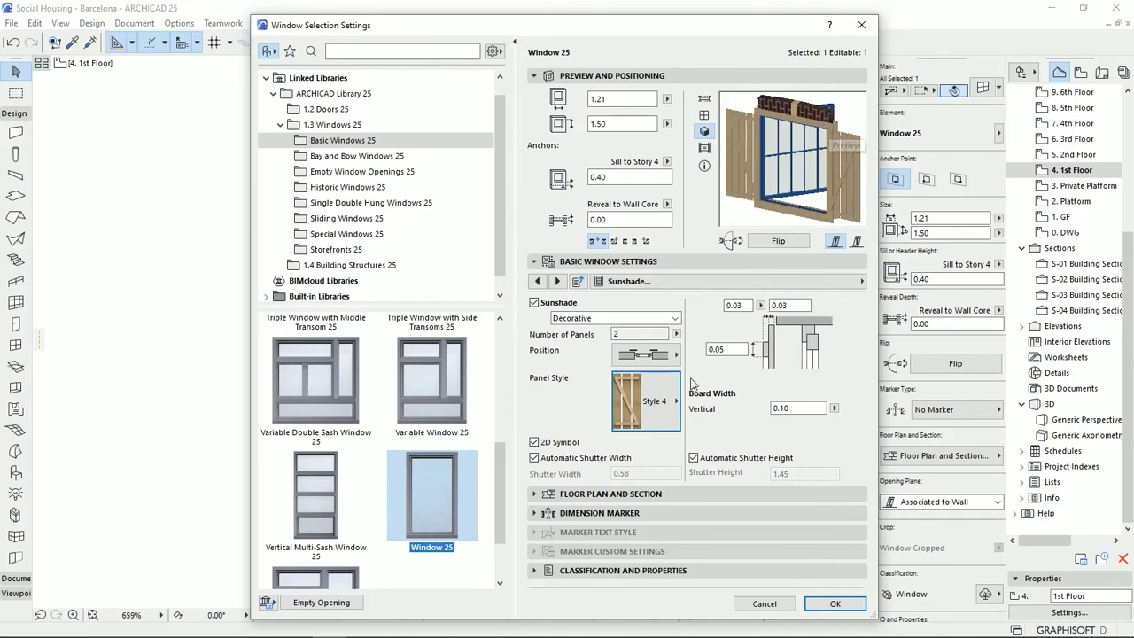
# Try the Sliding, Folding to Reveal and Regular sunshade types, and return to Decorative.
pyautogui.click(677, 321)
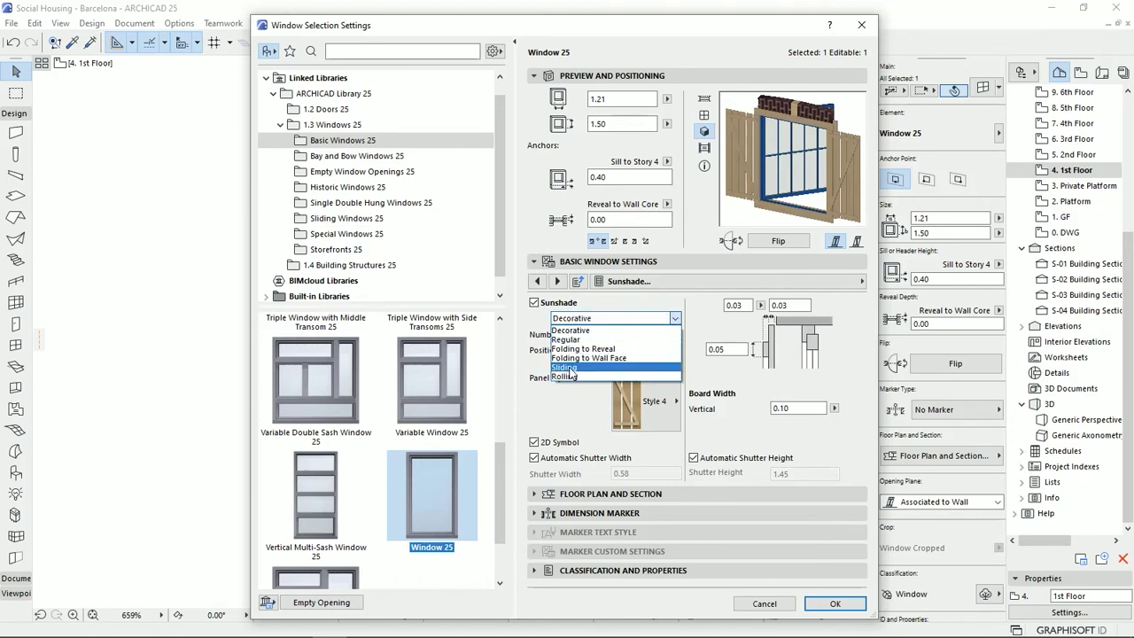
pyautogui.click(569, 367)
pyautogui.click(646, 319)
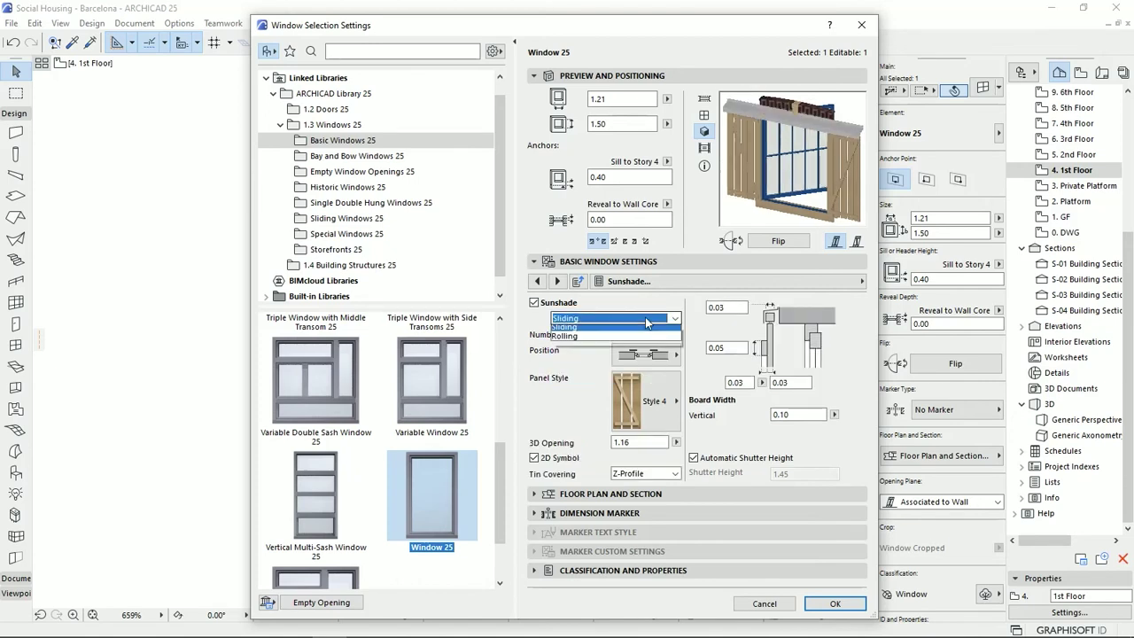
pyautogui.click(589, 350)
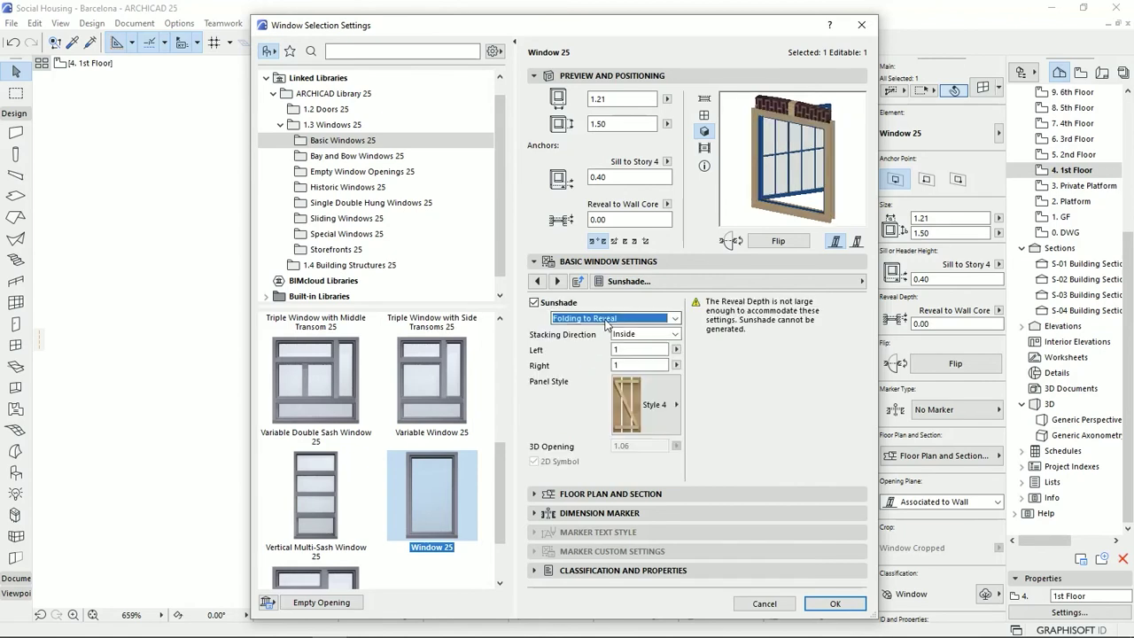
pyautogui.click(607, 321)
pyautogui.click(593, 330)
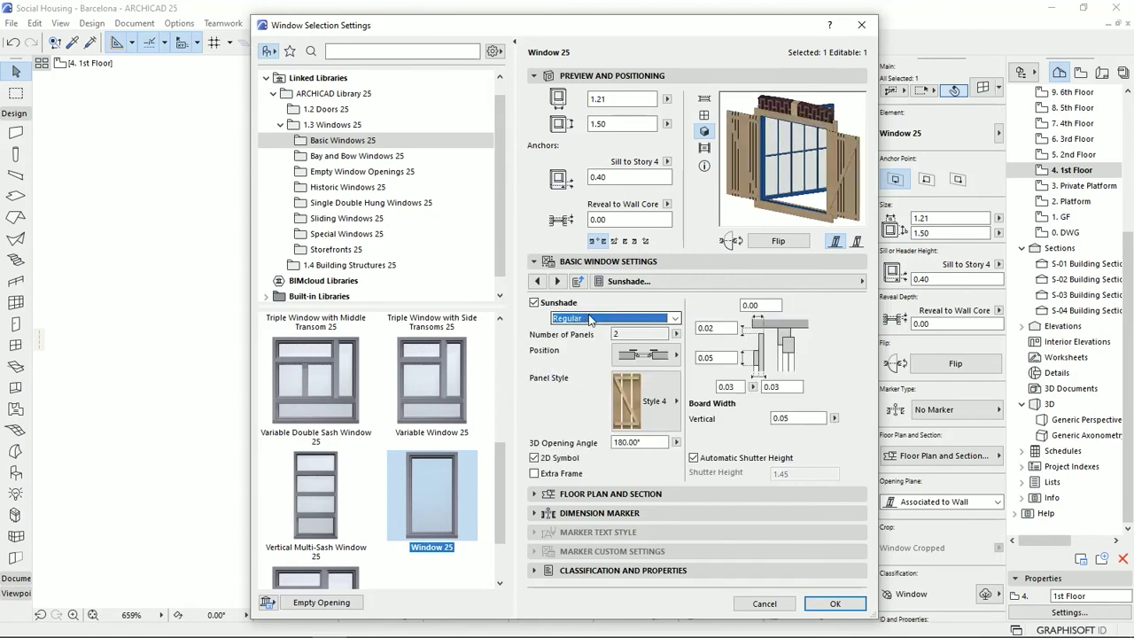
pyautogui.click(590, 319)
pyautogui.click(590, 332)
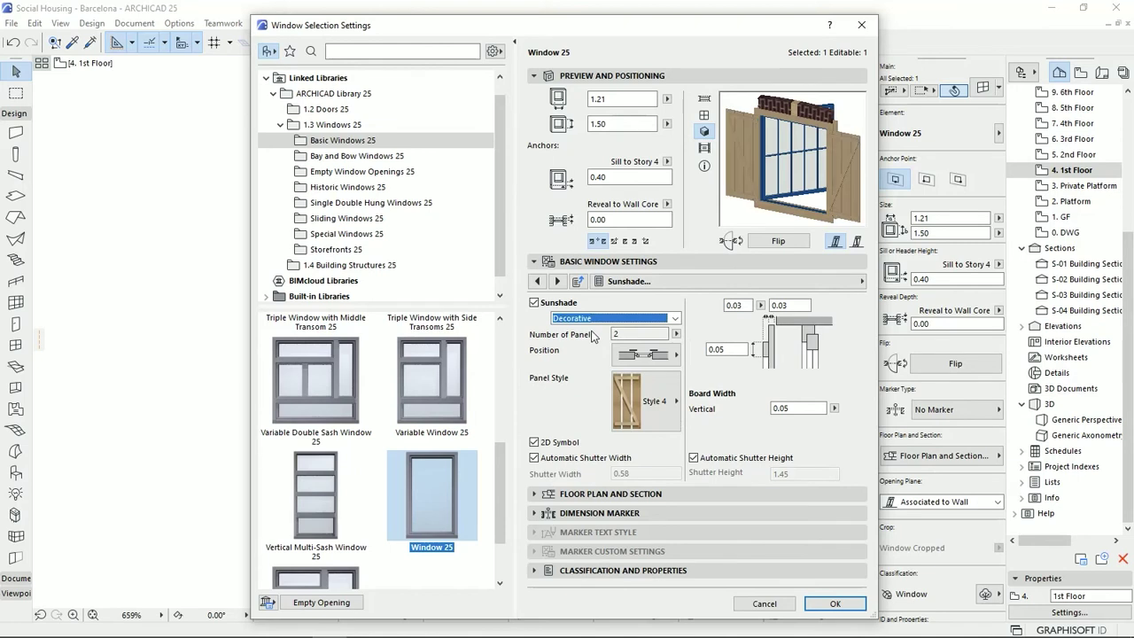
# Try enabling Custom Corner 1 and Custom Corner 2 for the window, and switch both off again.
pyautogui.click(559, 281)
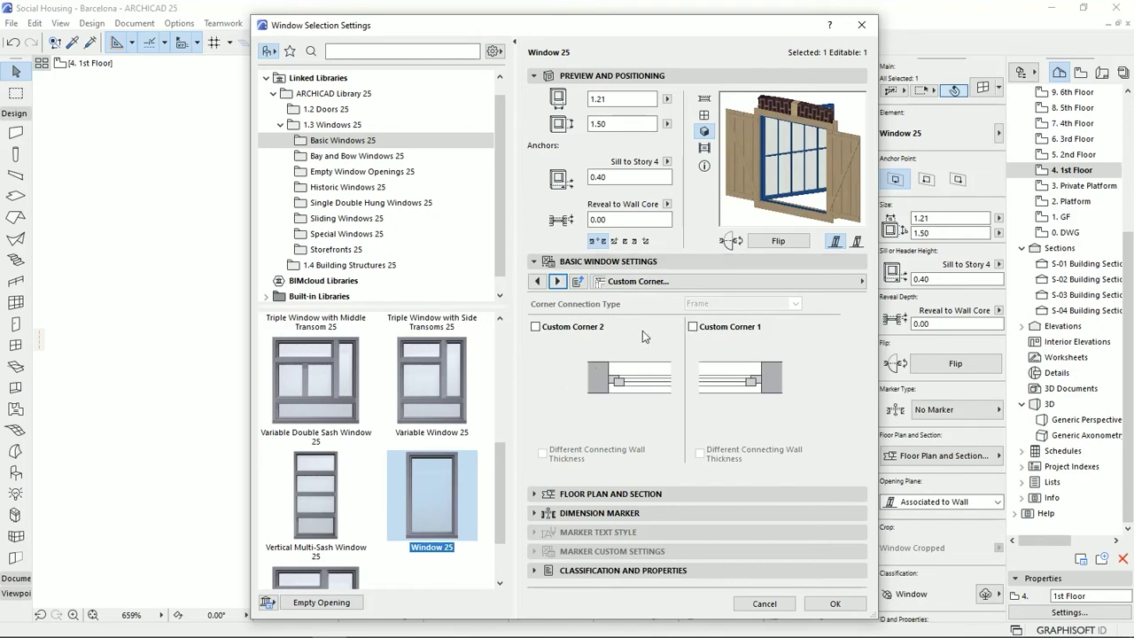
pyautogui.click(695, 328)
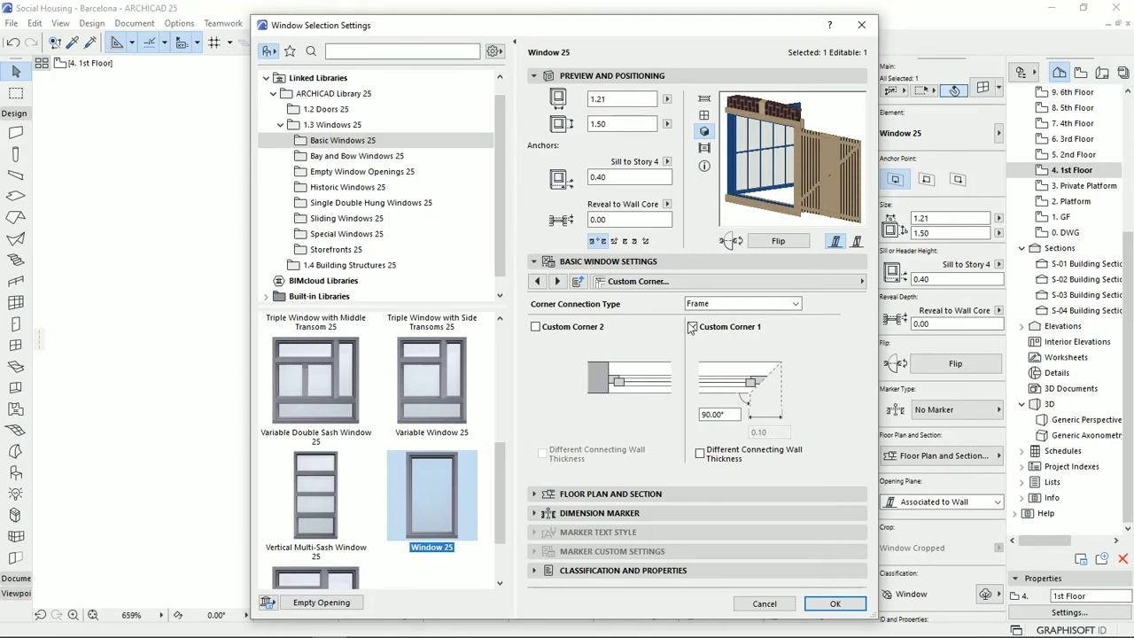
pyautogui.click(536, 327)
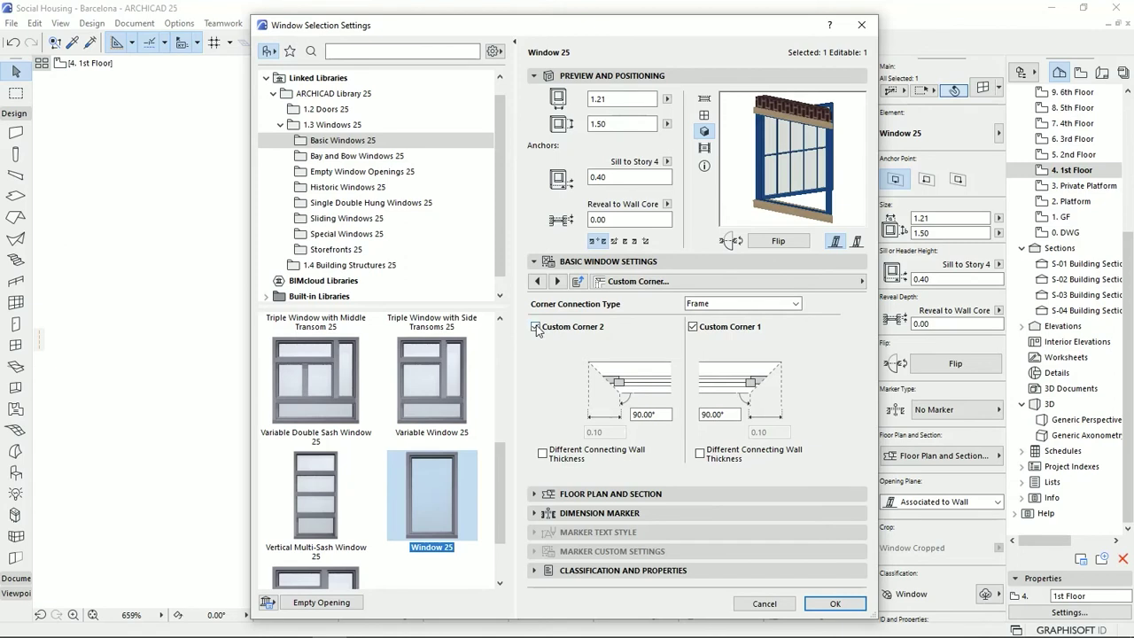
pyautogui.click(536, 326)
pyautogui.click(695, 326)
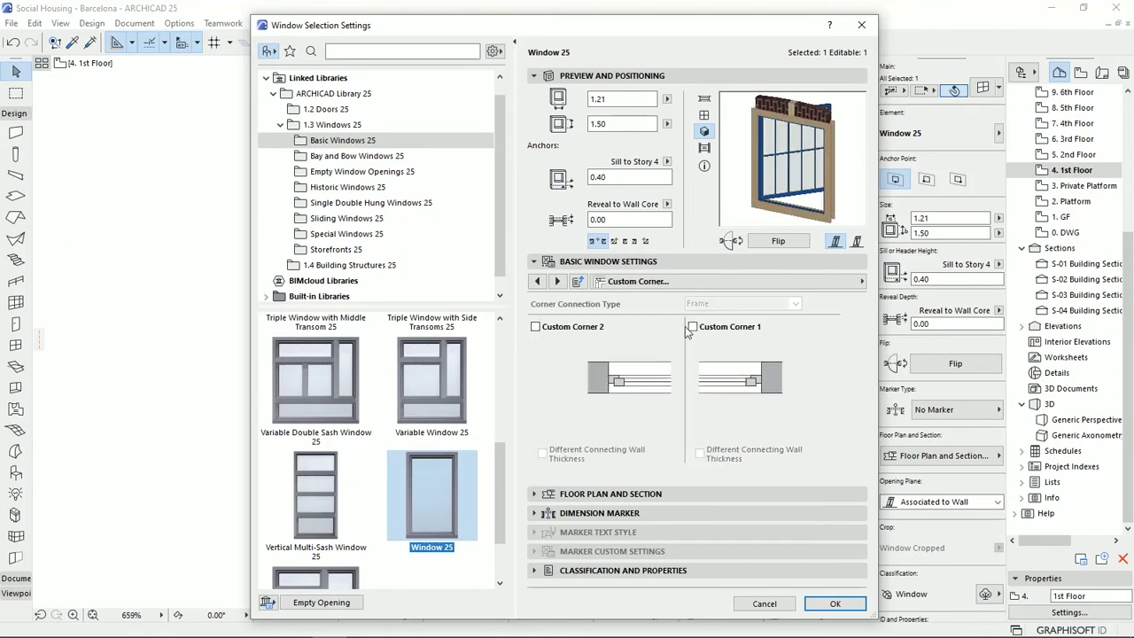
# Go back to the sunshade settings and re-enable it as Decorative with panel style Style 4.
pyautogui.click(535, 281)
pyautogui.click(536, 282)
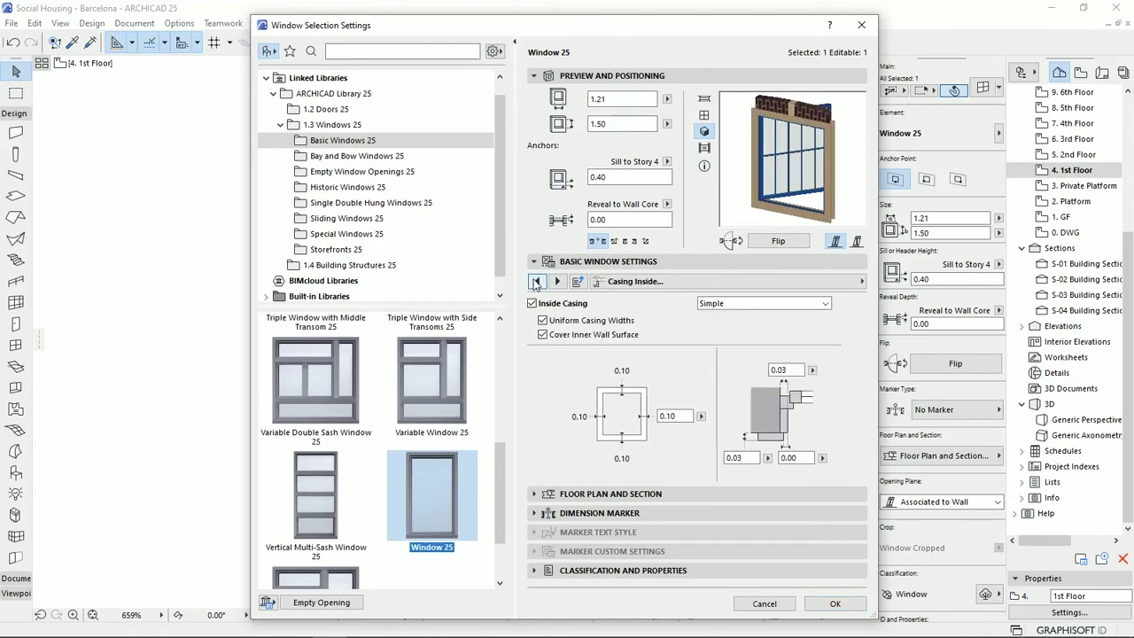
pyautogui.click(557, 281)
pyautogui.click(535, 303)
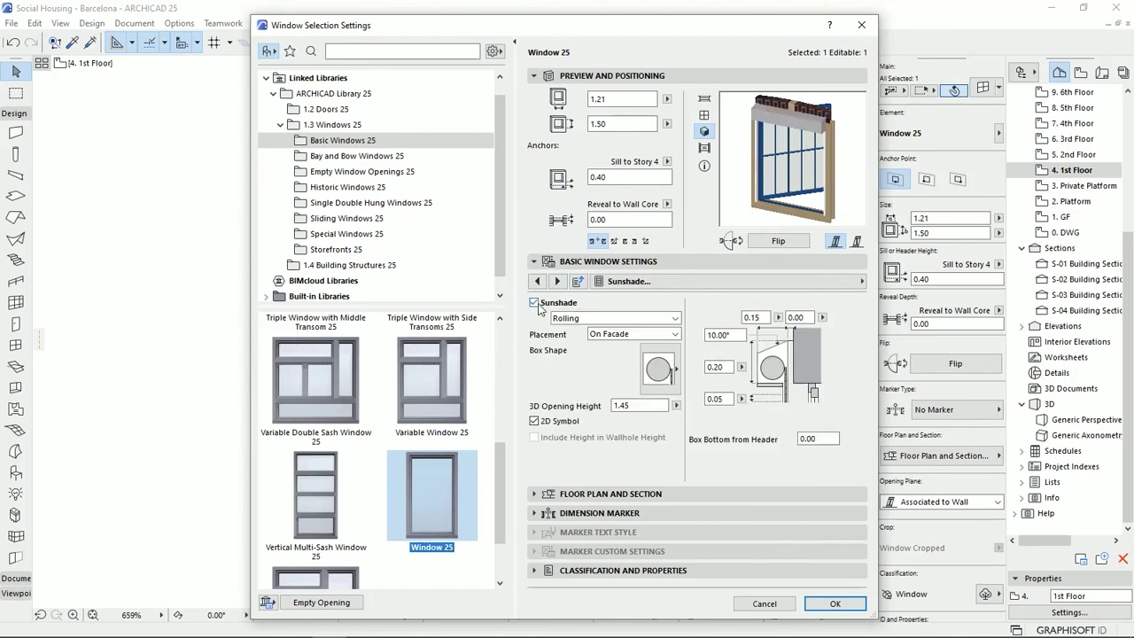
pyautogui.click(673, 318)
pyautogui.click(654, 331)
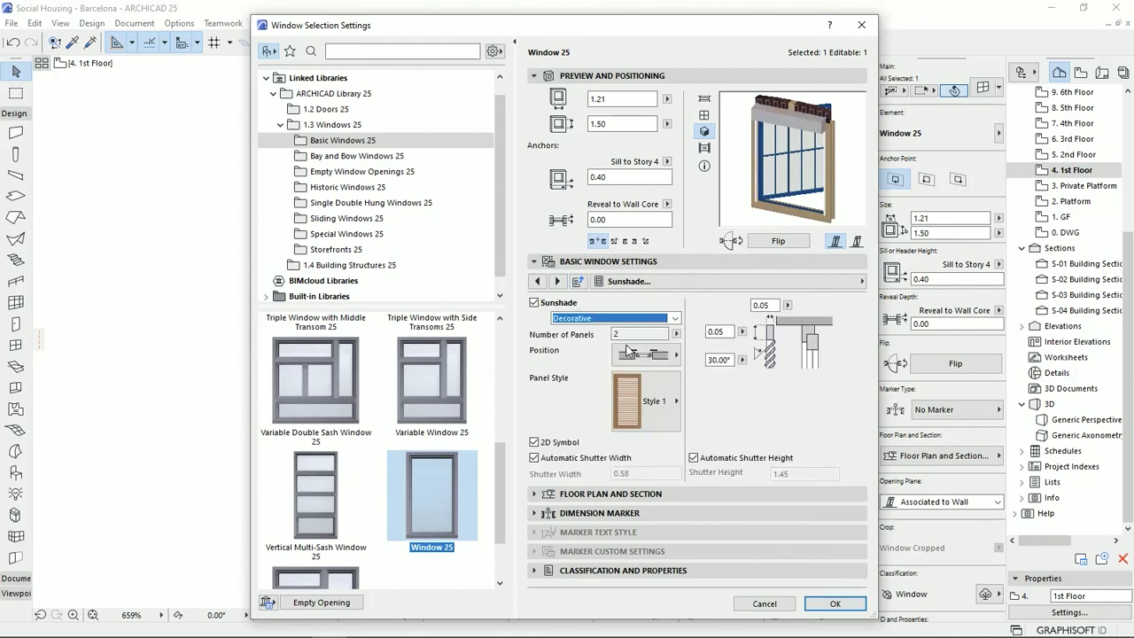
pyautogui.click(646, 400)
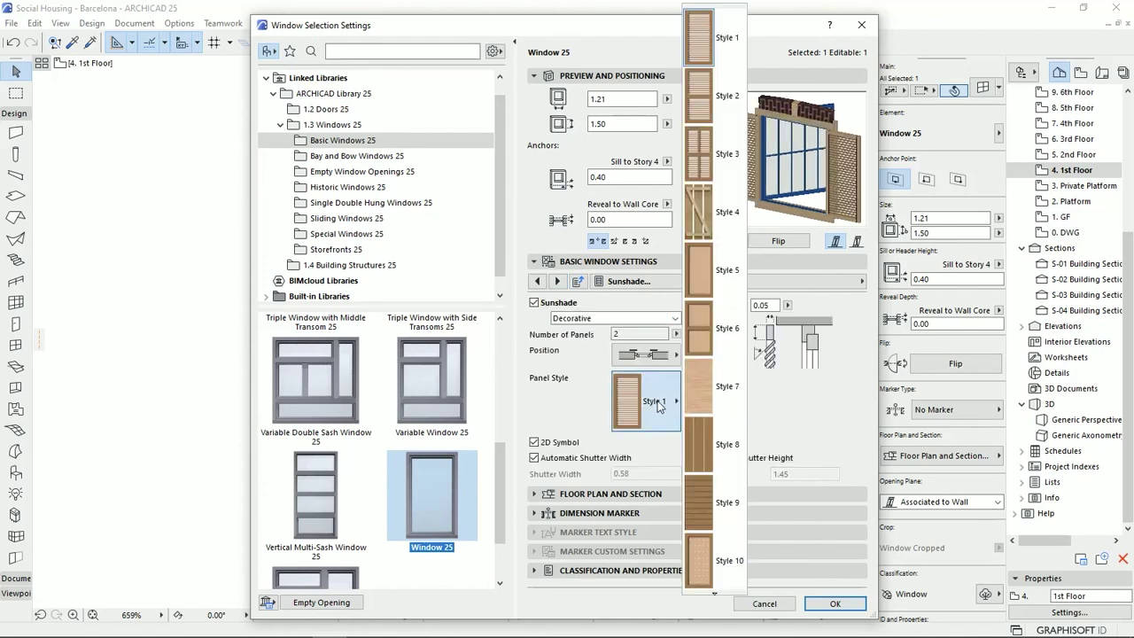
pyautogui.click(716, 197)
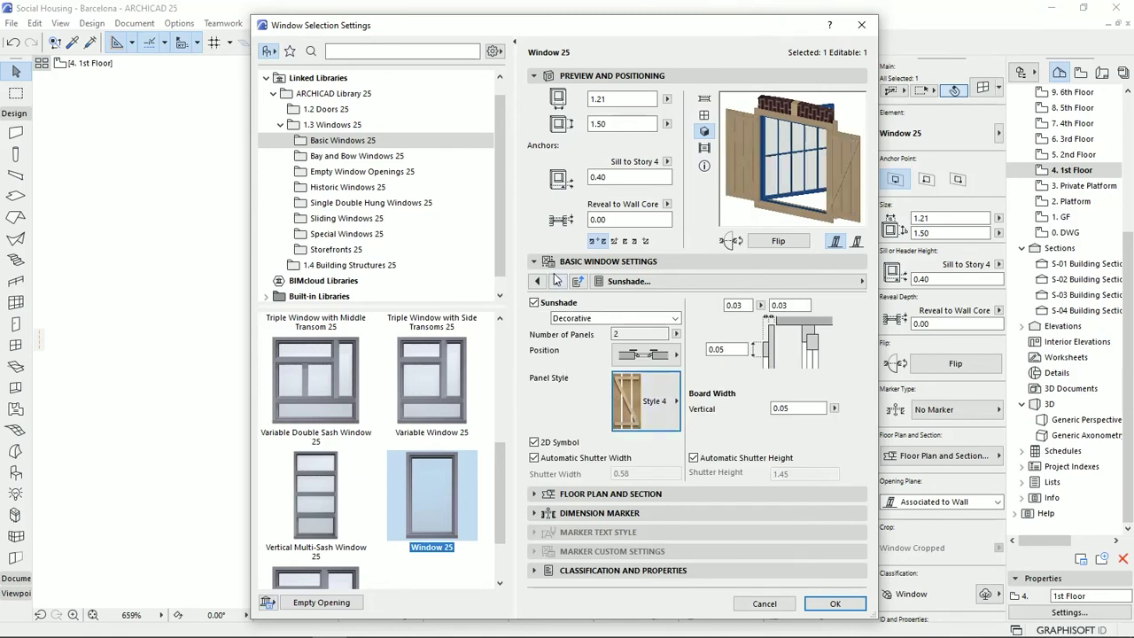
# Review the sill, casing and sunshade surfaces, and proceed to the window's floor plan and section settings.
pyautogui.click(556, 280)
pyautogui.click(556, 281)
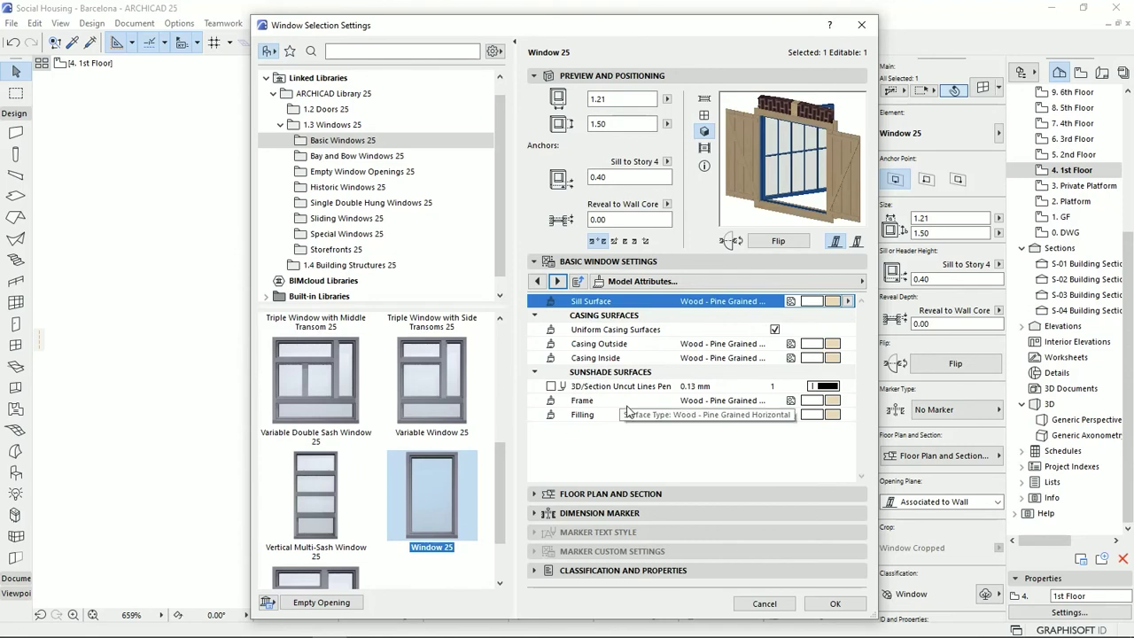
pyautogui.click(557, 281)
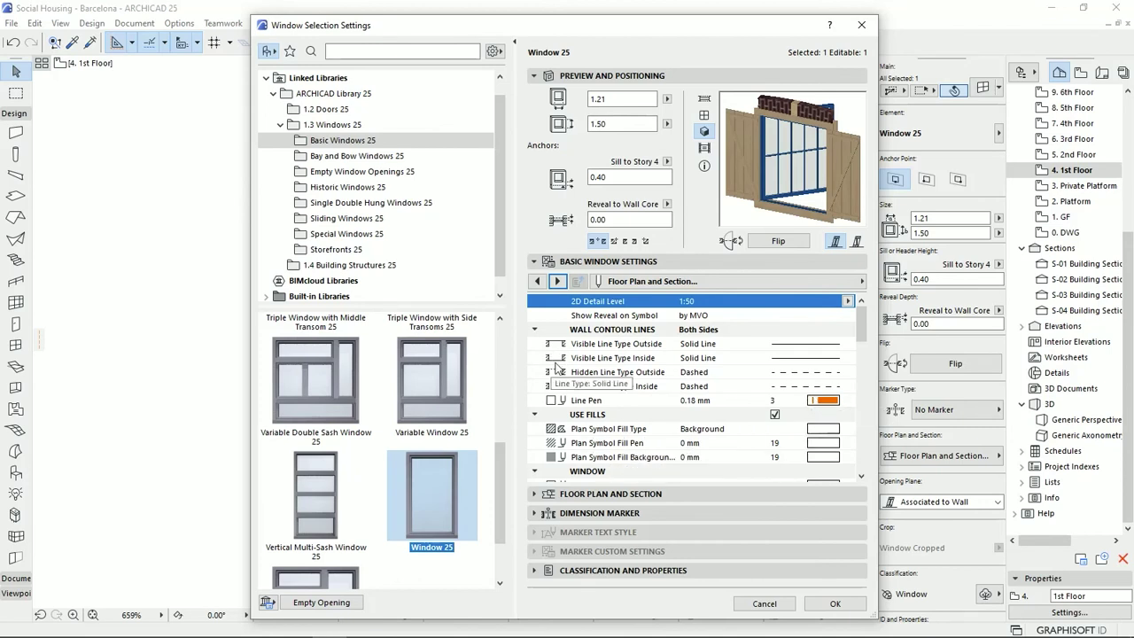
# Review the window's floor plan parameters, its description fields, and its floor plan display, outline and cut surface options.
pyautogui.moveTo(861, 330)
pyautogui.mouseDown()
pyautogui.moveTo(857, 463)
pyautogui.moveTo(861, 310)
pyautogui.mouseUp()
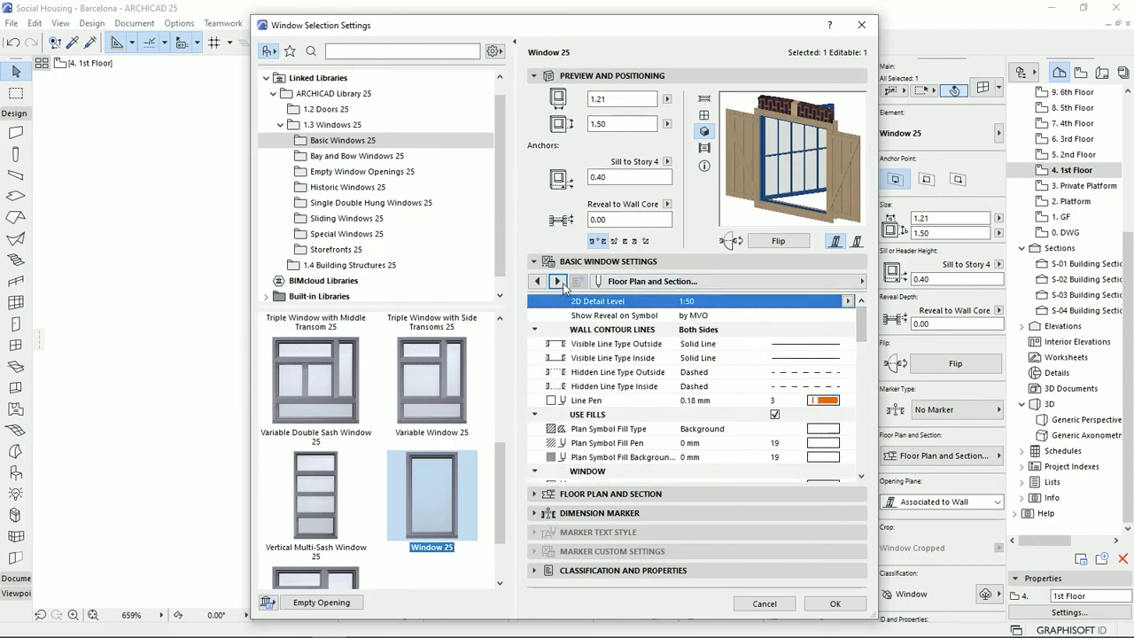
pyautogui.click(558, 281)
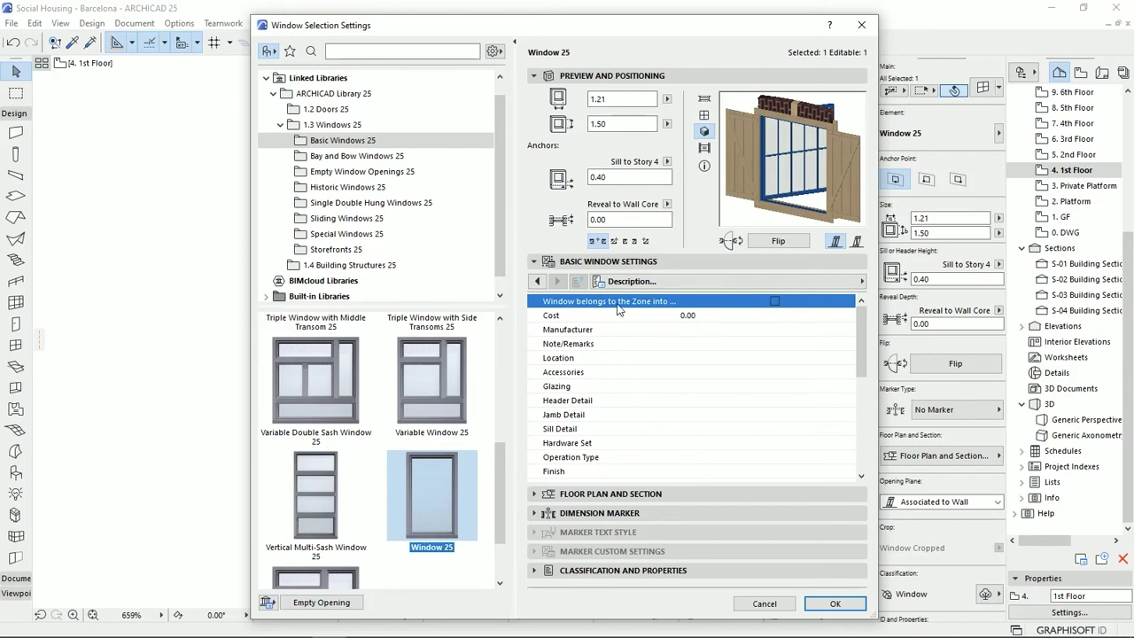
pyautogui.click(643, 262)
pyautogui.click(643, 279)
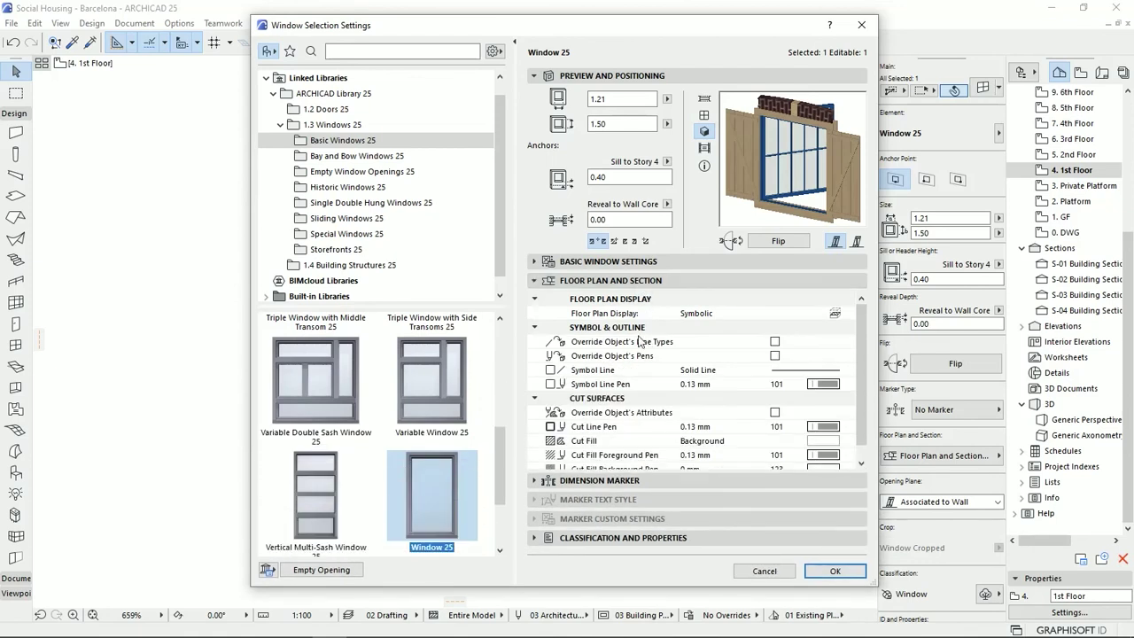
pyautogui.scroll(-1, 765, 404)
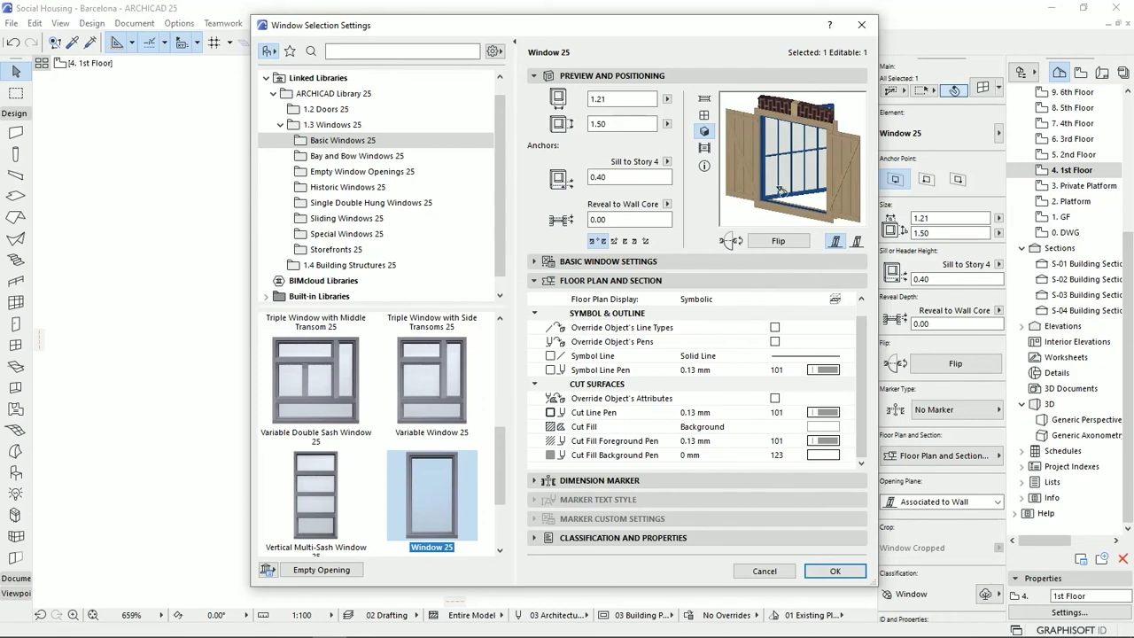
# Try the Basic Window-Door-Skylight Marker and W Marker 25 as the window's dimension marker, and return to No Marker.
pyautogui.click(596, 481)
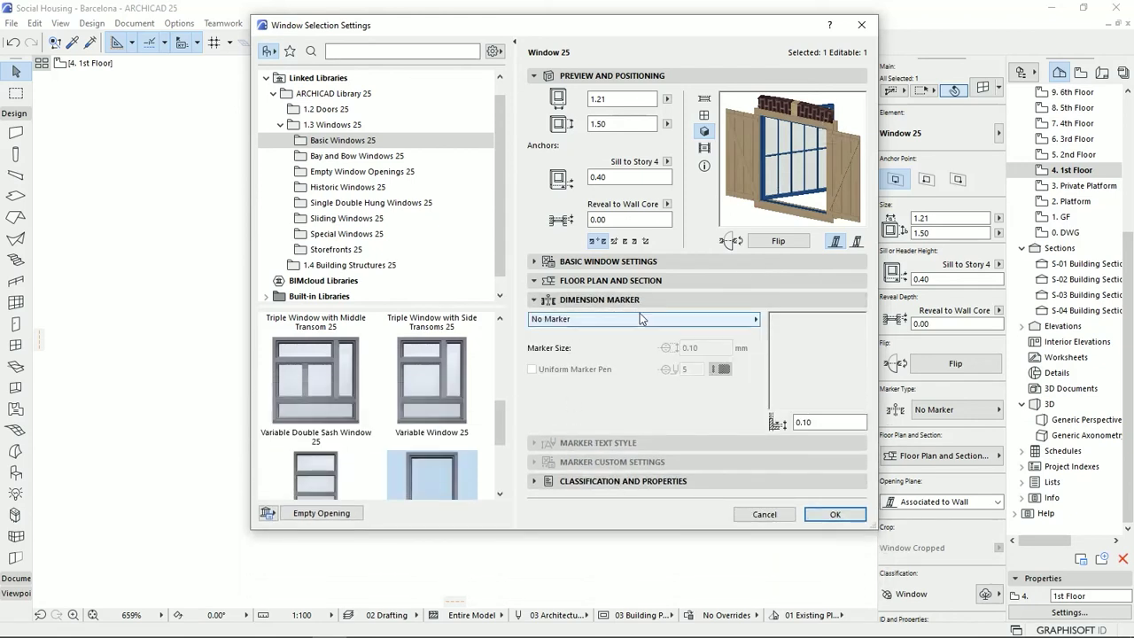
pyautogui.click(643, 327)
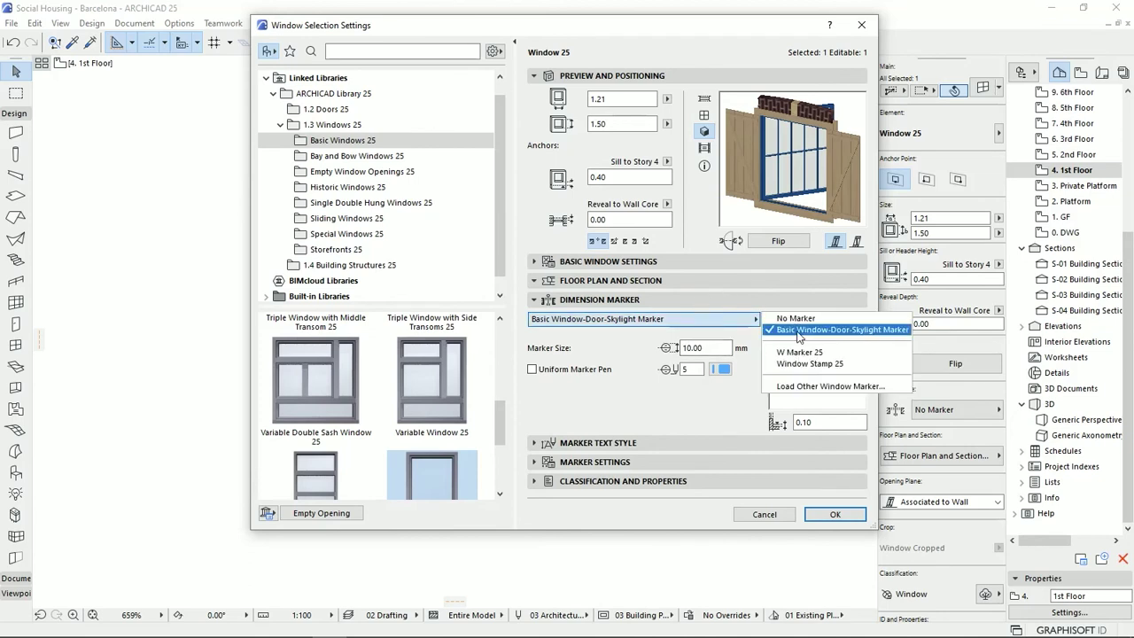
pyautogui.click(769, 358)
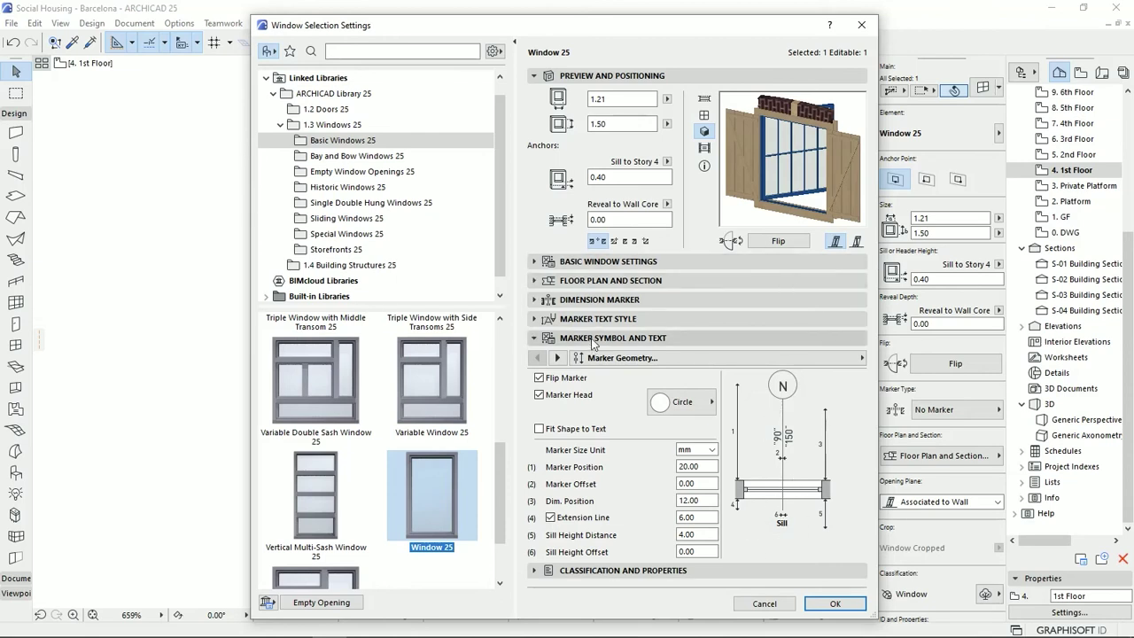
pyautogui.click(620, 337)
pyautogui.click(618, 299)
pyautogui.click(619, 324)
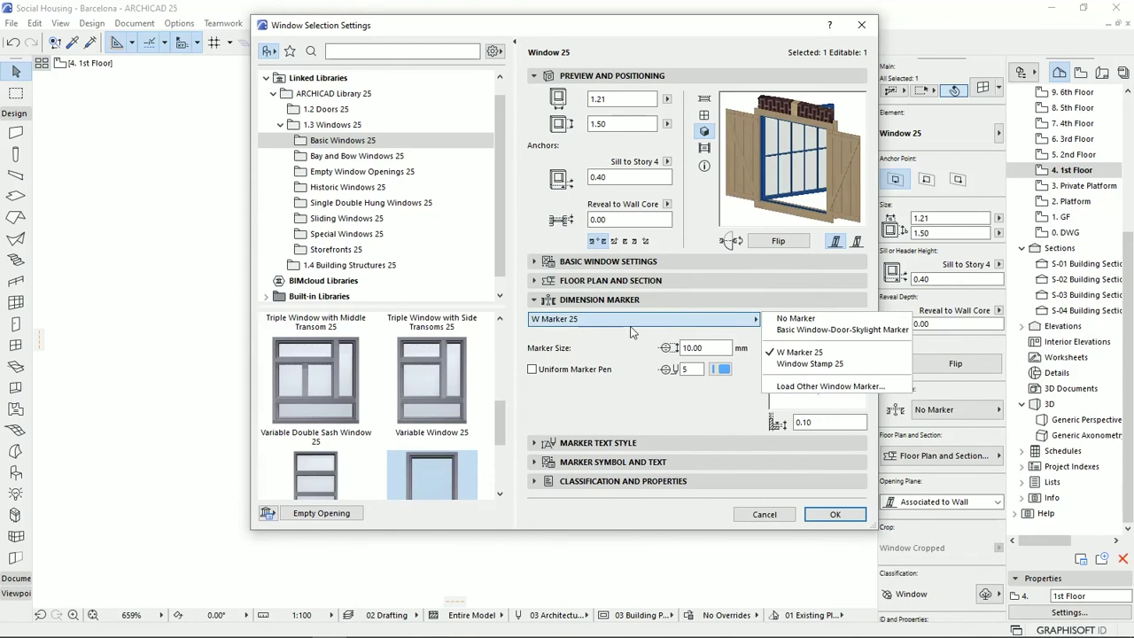
pyautogui.click(789, 320)
pyautogui.click(618, 301)
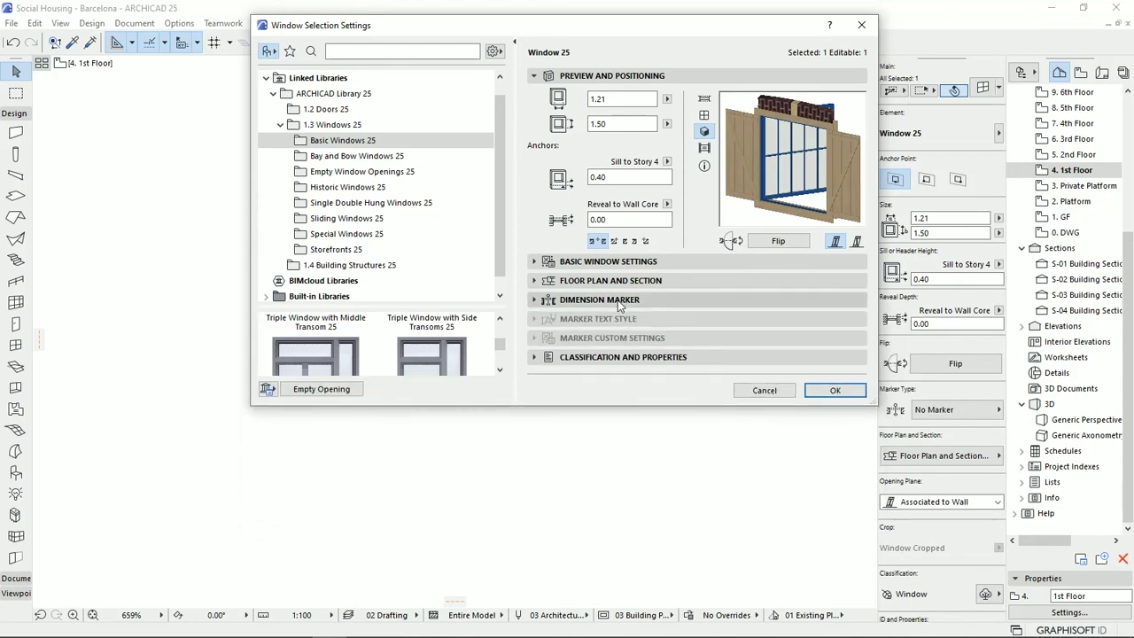
# Review the window's classification, ID, renovation and IFC properties, and accept the window settings.
pyautogui.click(612, 357)
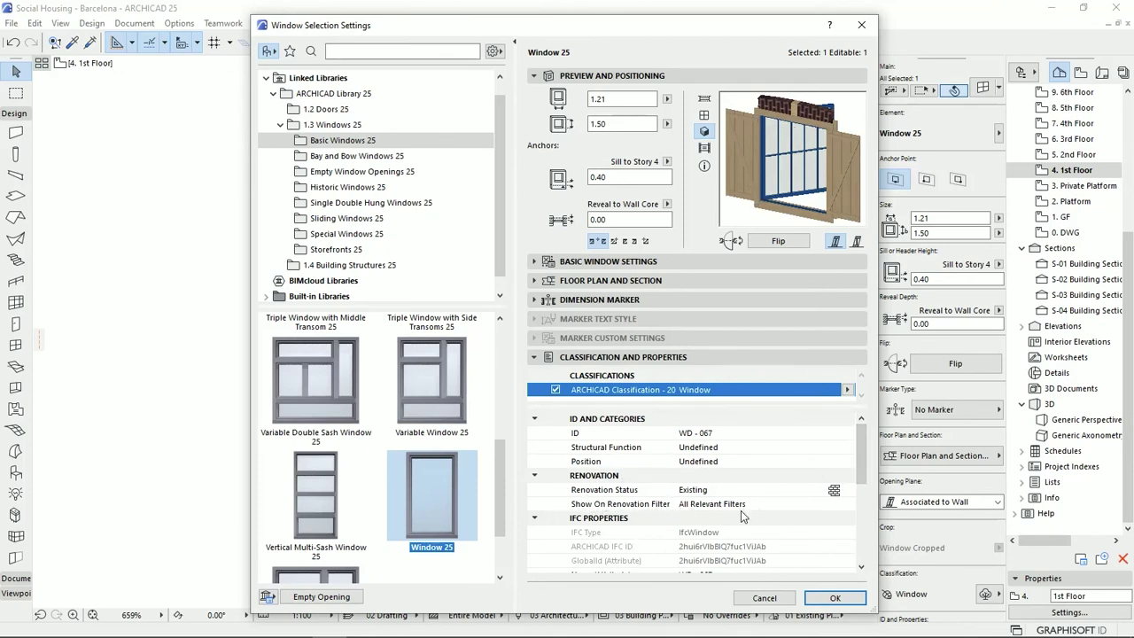
pyautogui.moveTo(863, 465); pyautogui.dragTo(856, 543)
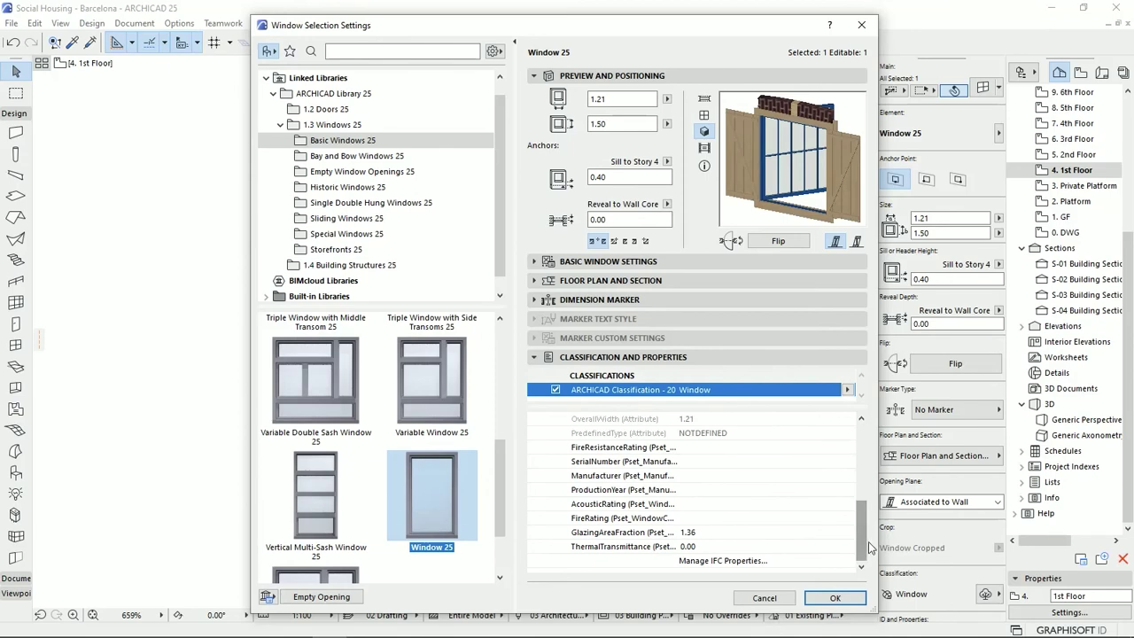
pyautogui.moveTo(864, 532); pyautogui.dragTo(865, 454)
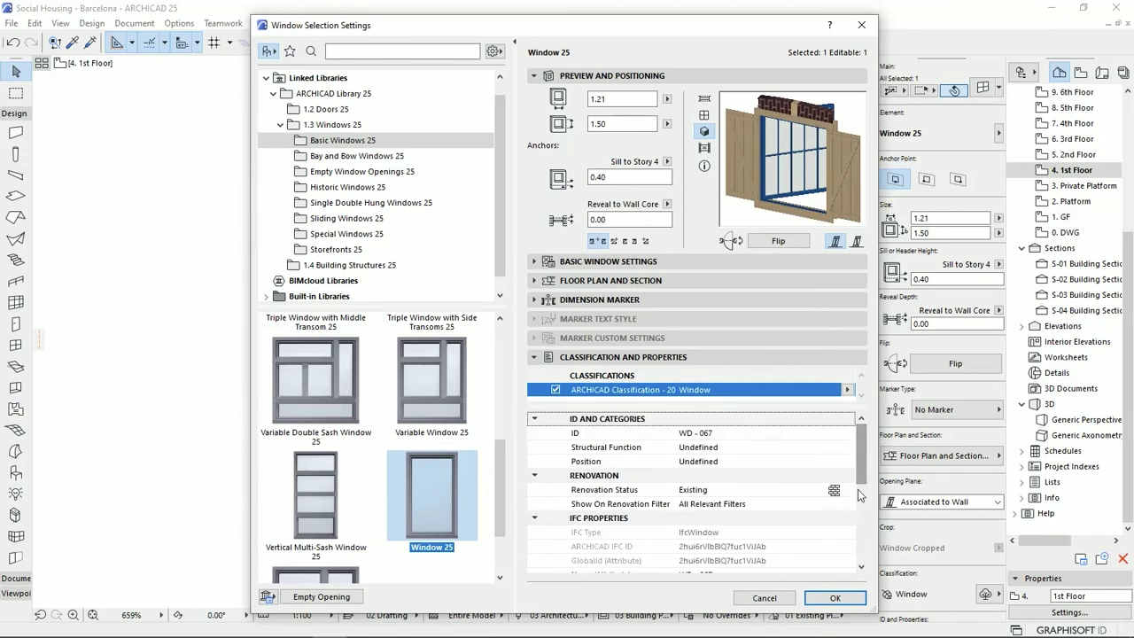
pyautogui.click(834, 599)
# Examine the edited window's plan symbol on the 1st Floor, including its casings, frame, sash opening arc and open shutters.
pyautogui.moveTo(580, 371); pyautogui.dragTo(422, 374, button='middle')
pyautogui.scroll(-4, 502, 391)
pyautogui.scroll(3, 399, 406)
pyautogui.scroll(5, 503, 437)
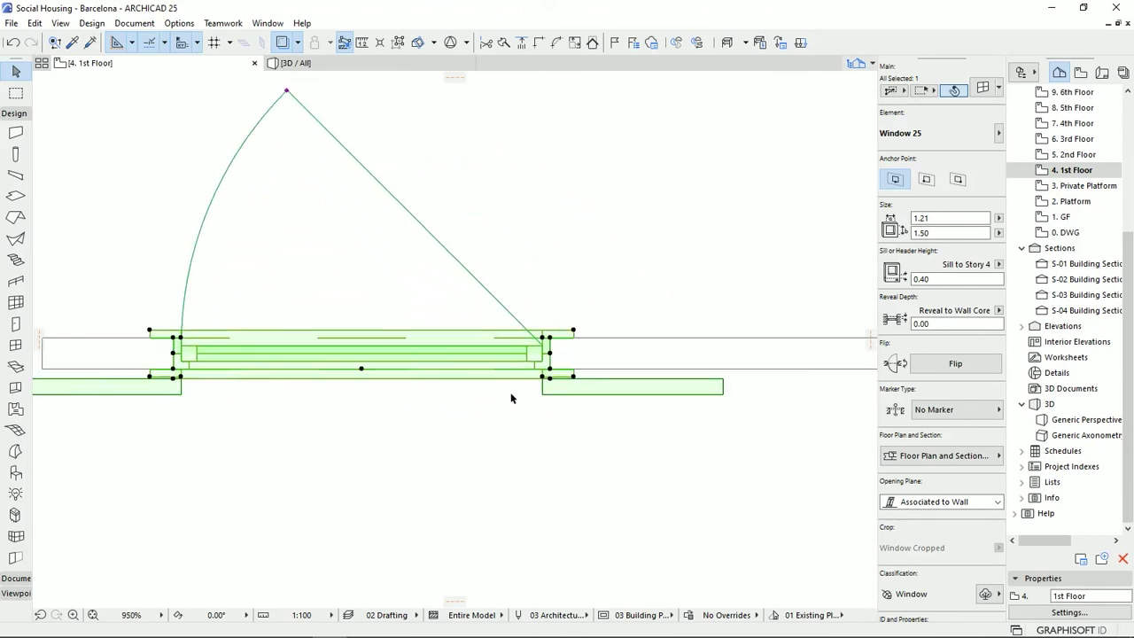
pyautogui.hscroll(3, 509, 469)
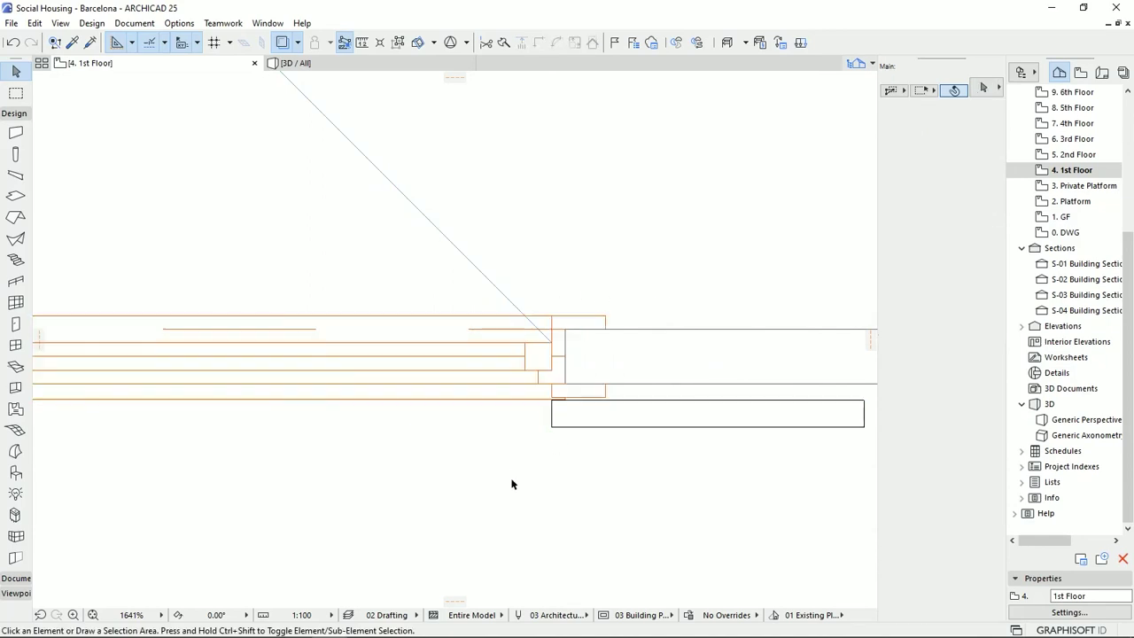
pyautogui.scroll(-5, 506, 451)
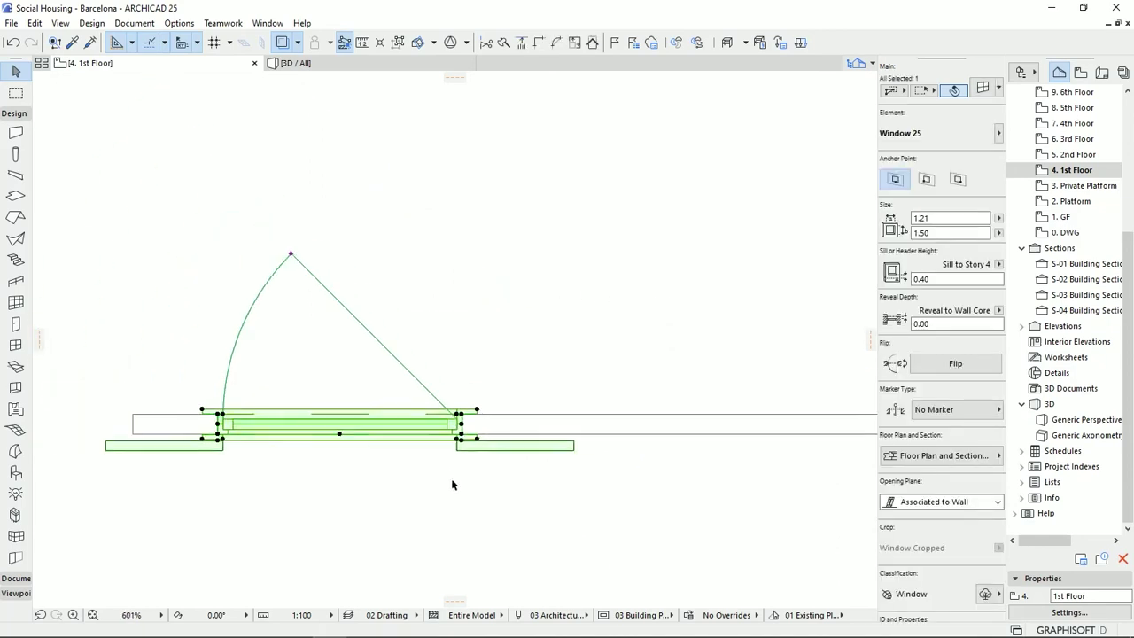
pyautogui.scroll(2, 448, 415)
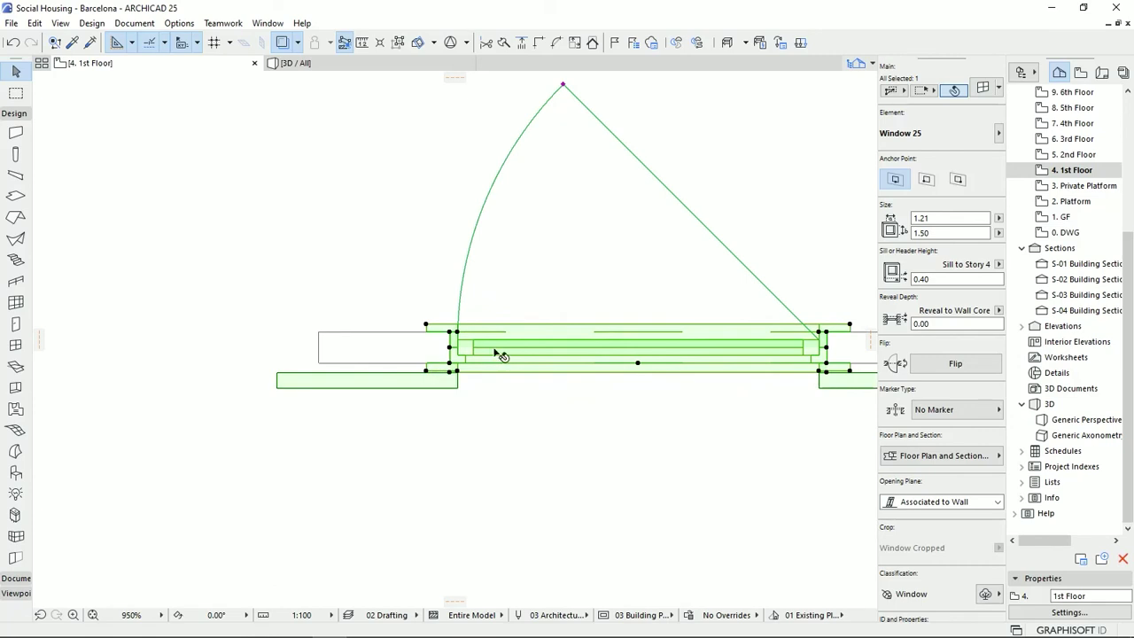
pyautogui.scroll(1, 558, 354)
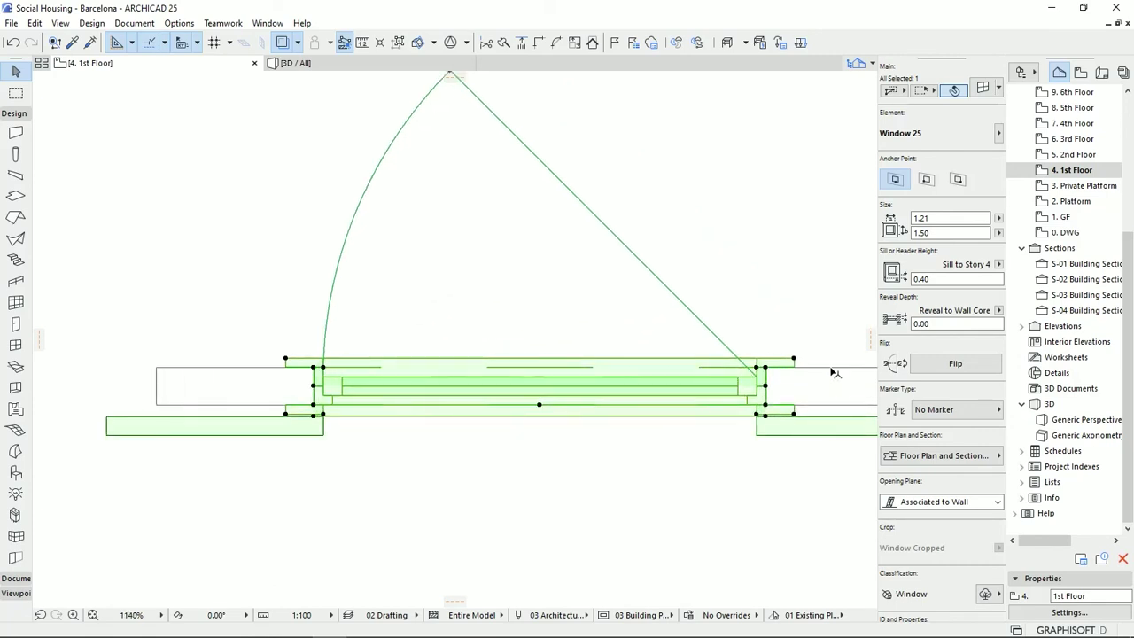
pyautogui.moveTo(556, 486); pyautogui.dragTo(526, 521, button='middle')
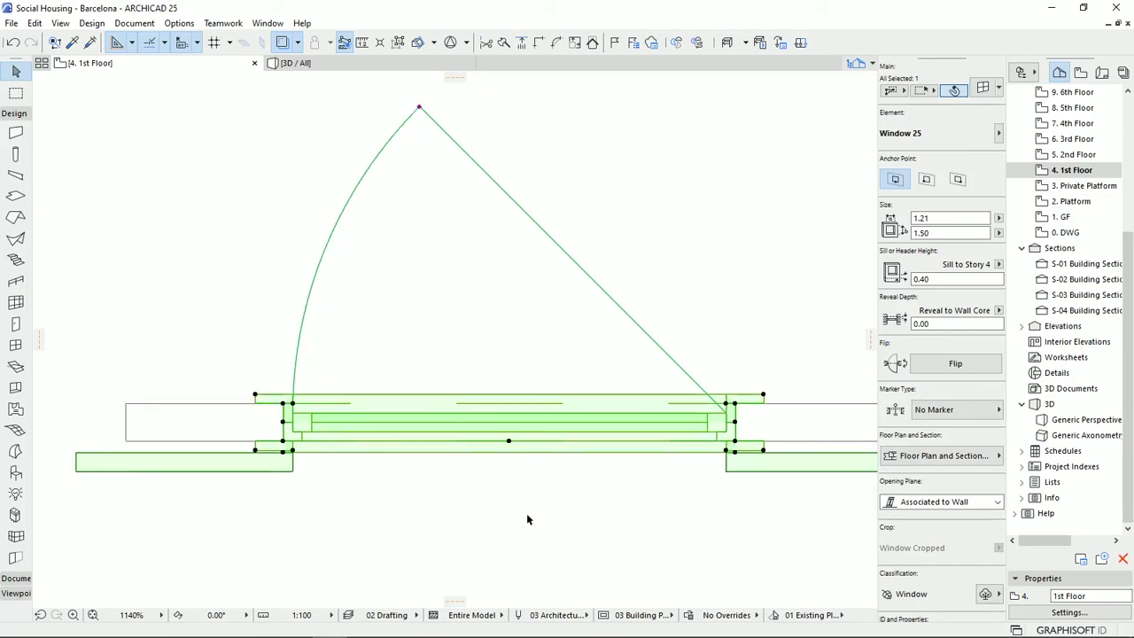
# Select the shuttered window in the 3D view and move it along its wall to about the middle.
pyautogui.click(367, 66)
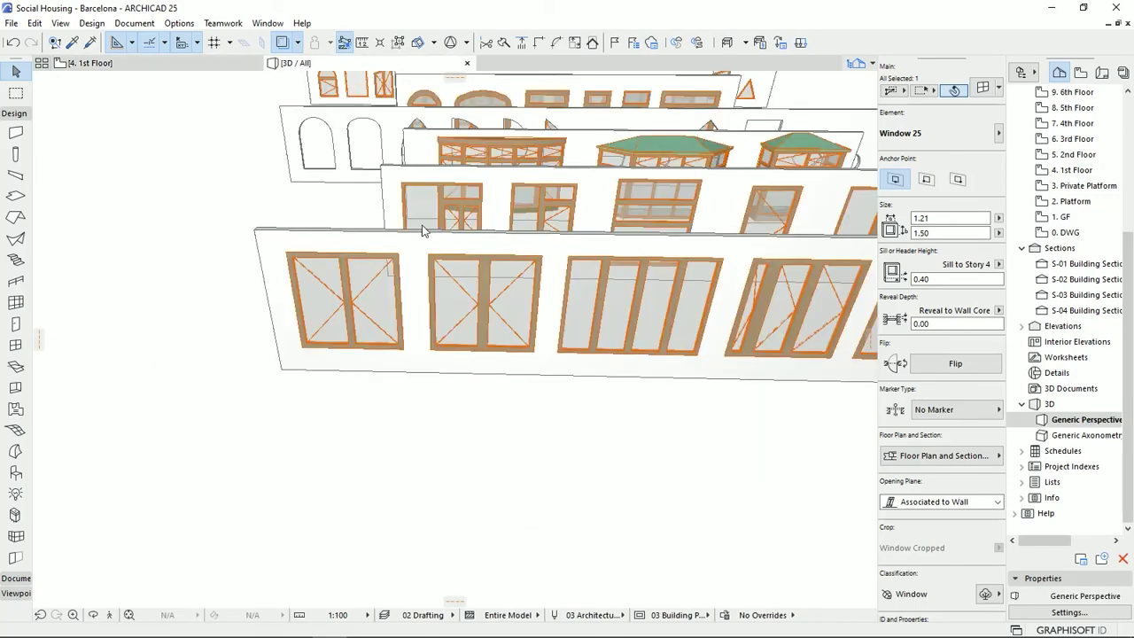
pyautogui.scroll(3, 452, 417)
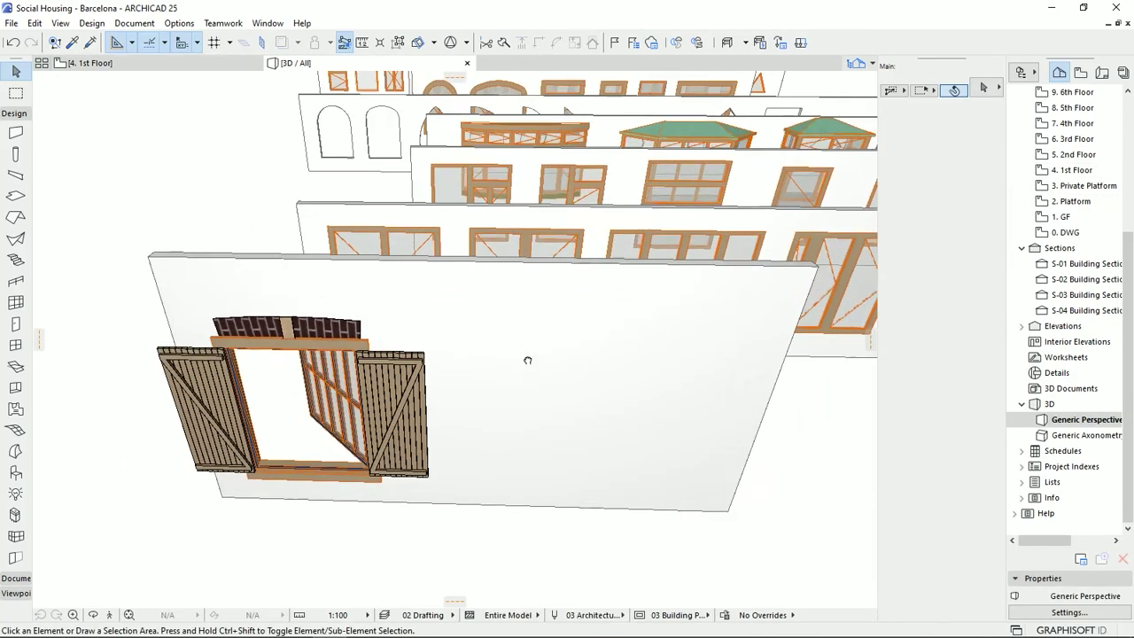
pyautogui.moveTo(511, 375); pyautogui.dragTo(595, 289)
pyautogui.scroll(2, 529, 310)
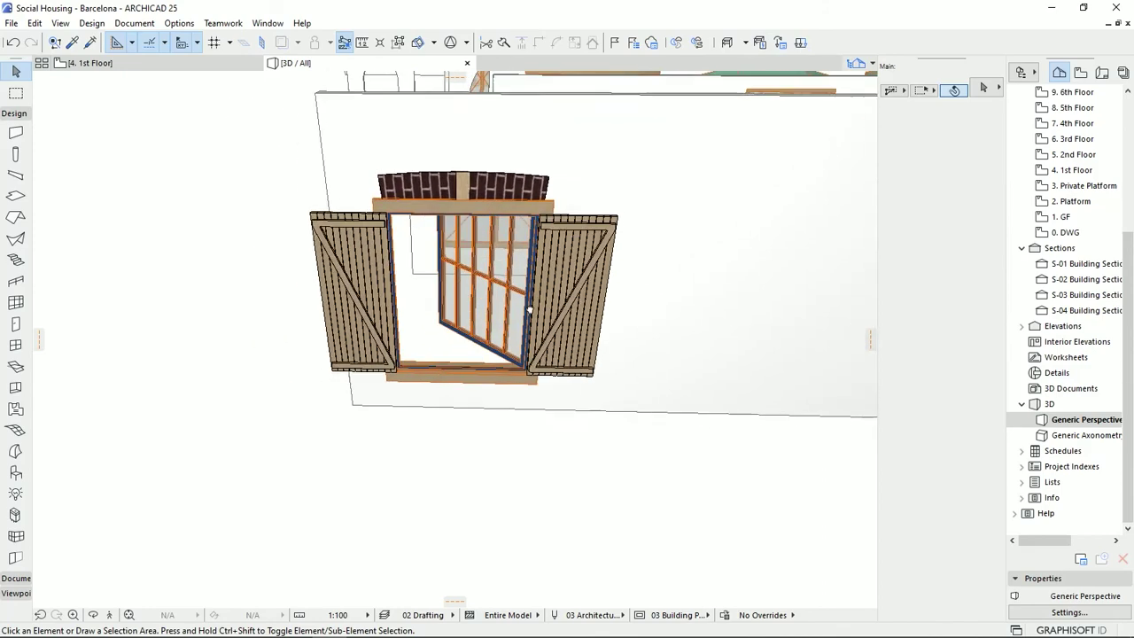
pyautogui.click(550, 359)
pyautogui.click(523, 408)
pyautogui.click(542, 403)
pyautogui.click(525, 386)
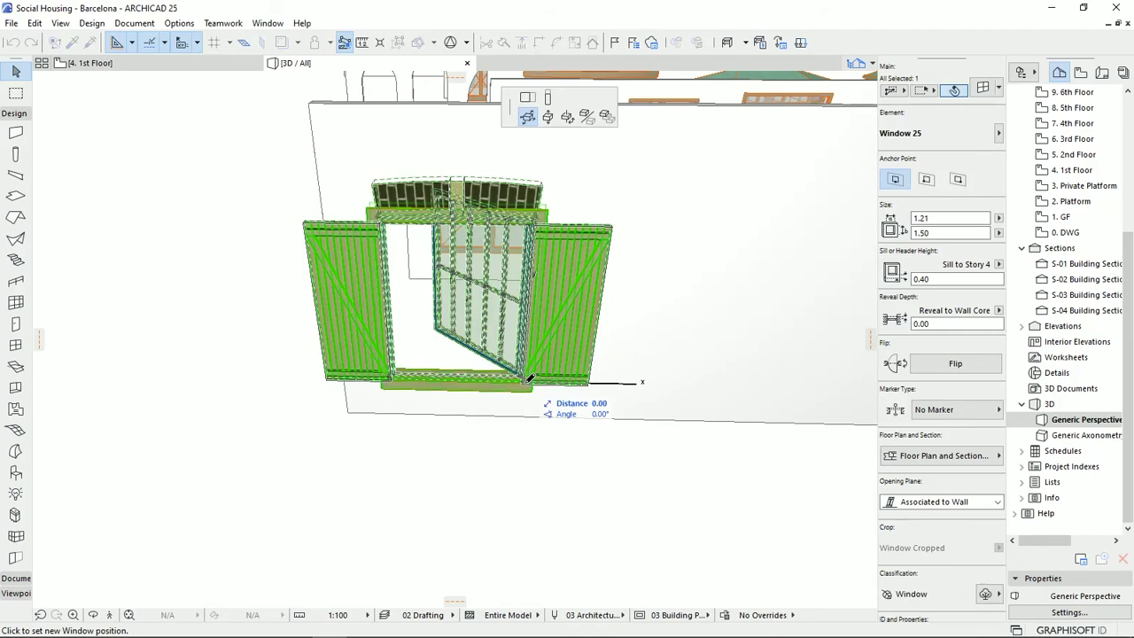
pyautogui.scroll(2, 719, 375)
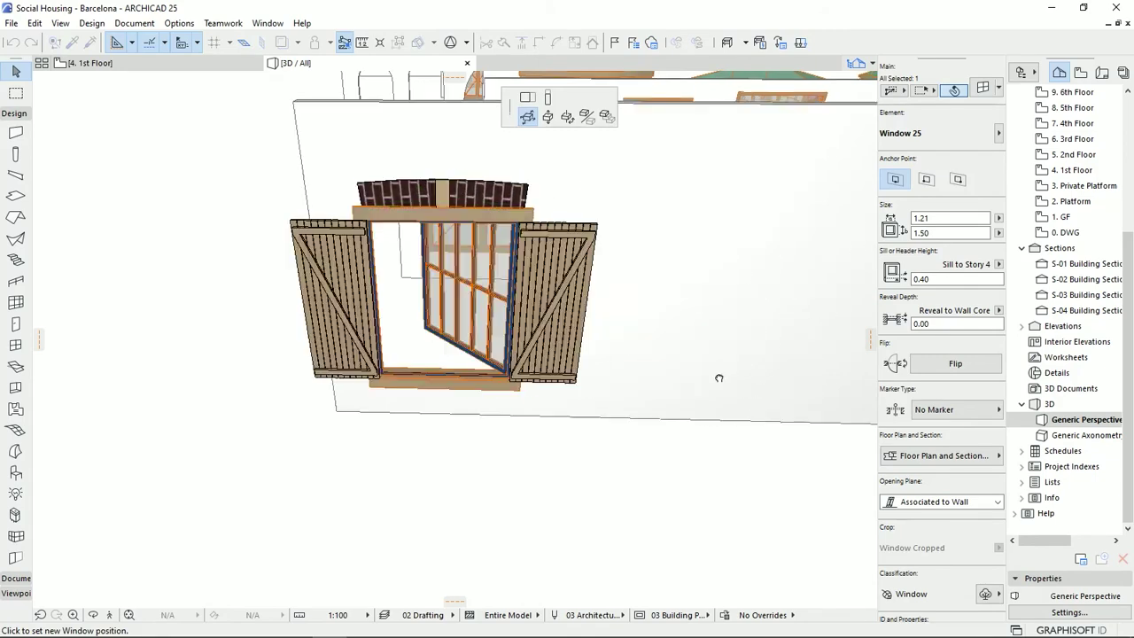
pyautogui.click(645, 435)
pyautogui.scroll(1, 587, 383)
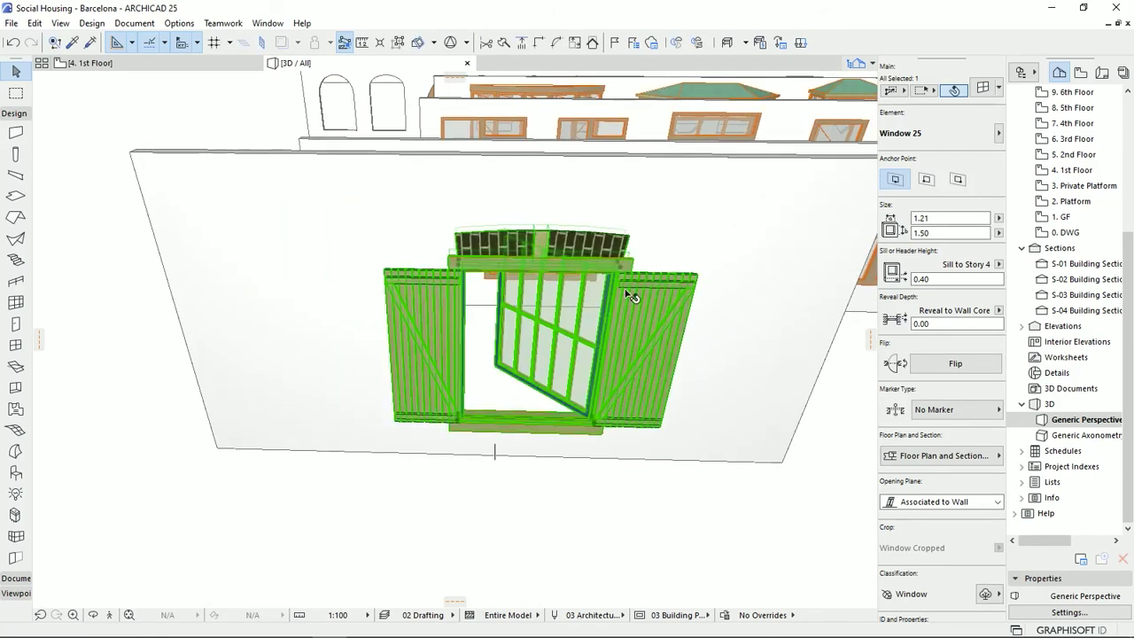
# Try stretching the window's width and height graphically from its upper corner in 3D.
pyautogui.click(625, 267)
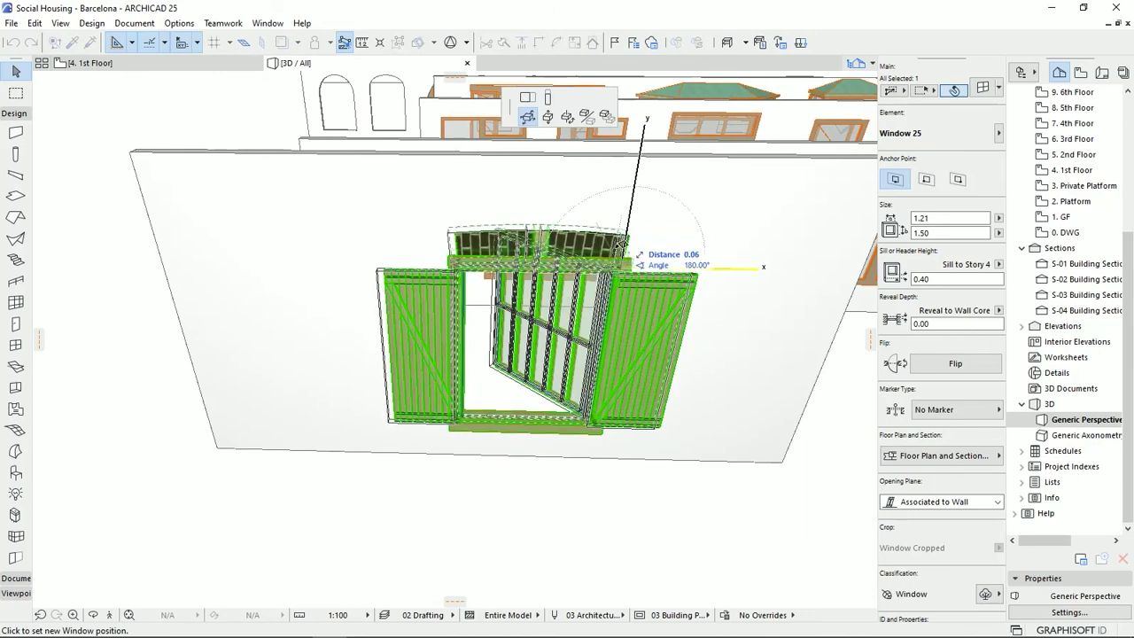
pyautogui.click(526, 97)
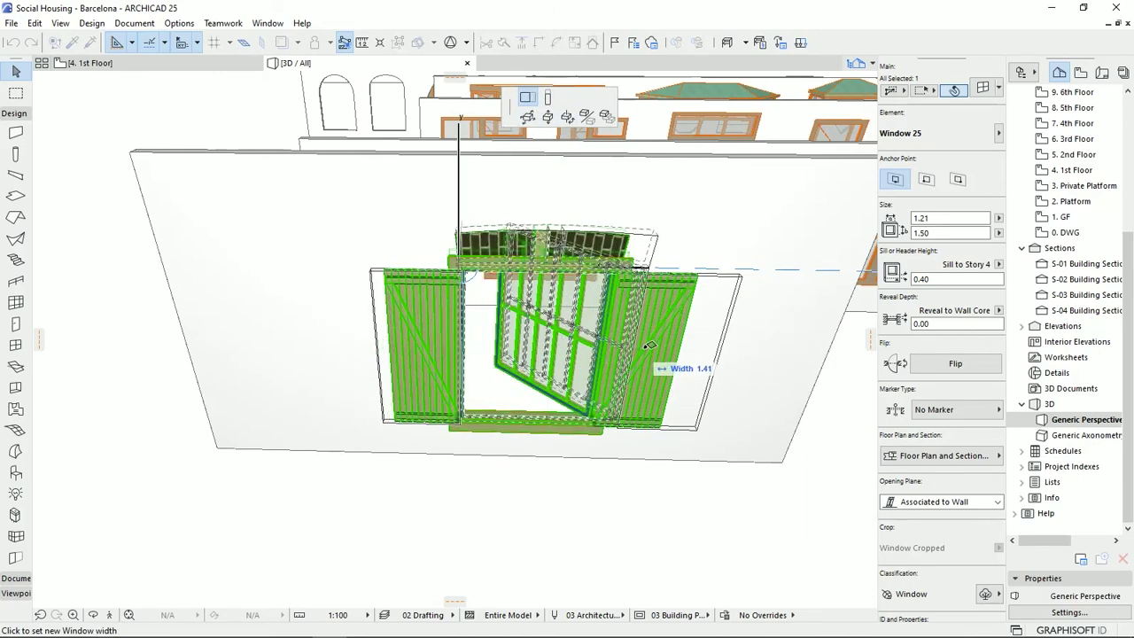
pyautogui.click(547, 99)
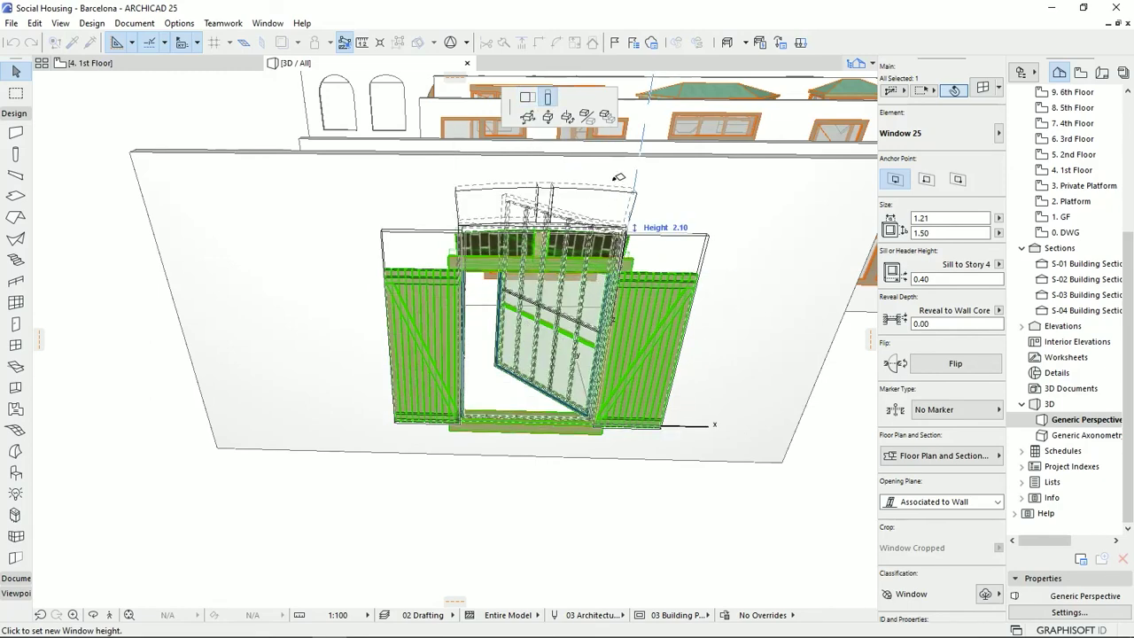
# Deselect the window and look over all the rows of window types in the 3D view from different angles.
pyautogui.keyDown('shift'); pyautogui.moveTo(656, 253); pyautogui.dragTo(649, 184, button='middle'); pyautogui.keyUp('shift')
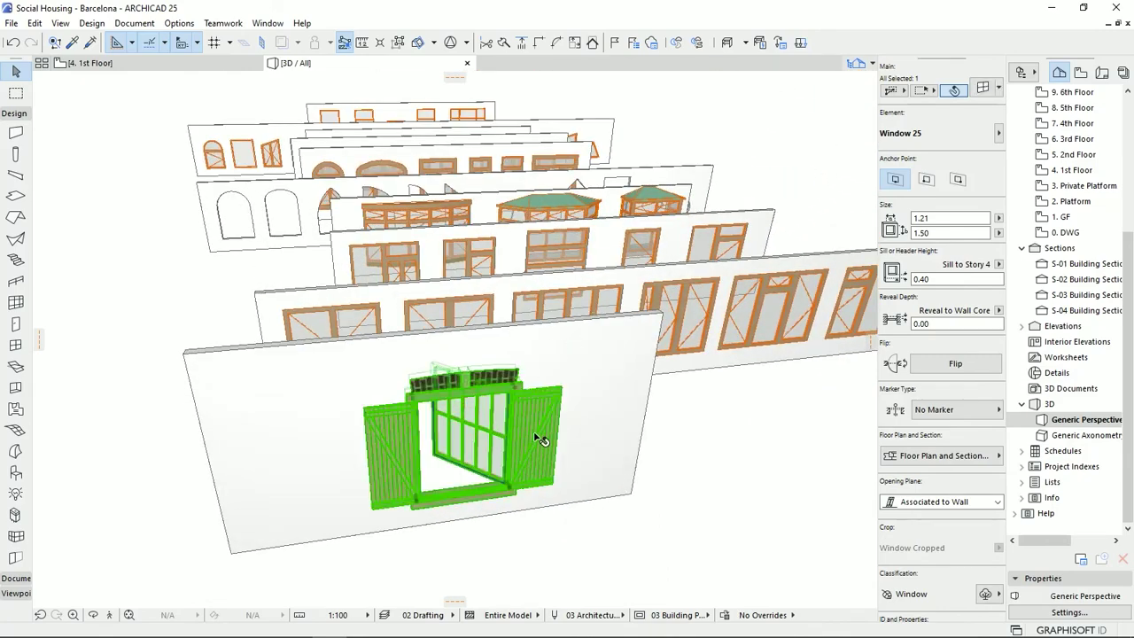
pyautogui.moveTo(585, 286); pyautogui.dragTo(598, 447, button='middle')
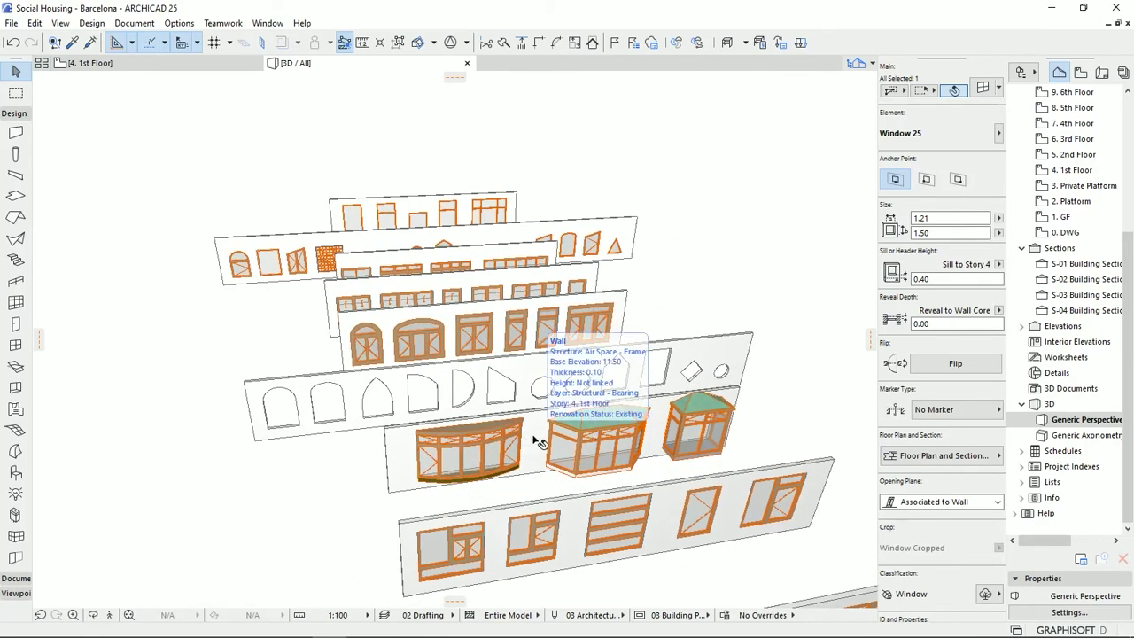
pyautogui.moveTo(558, 439); pyautogui.dragTo(521, 294, button='middle')
pyautogui.scroll(-5, 520, 294)
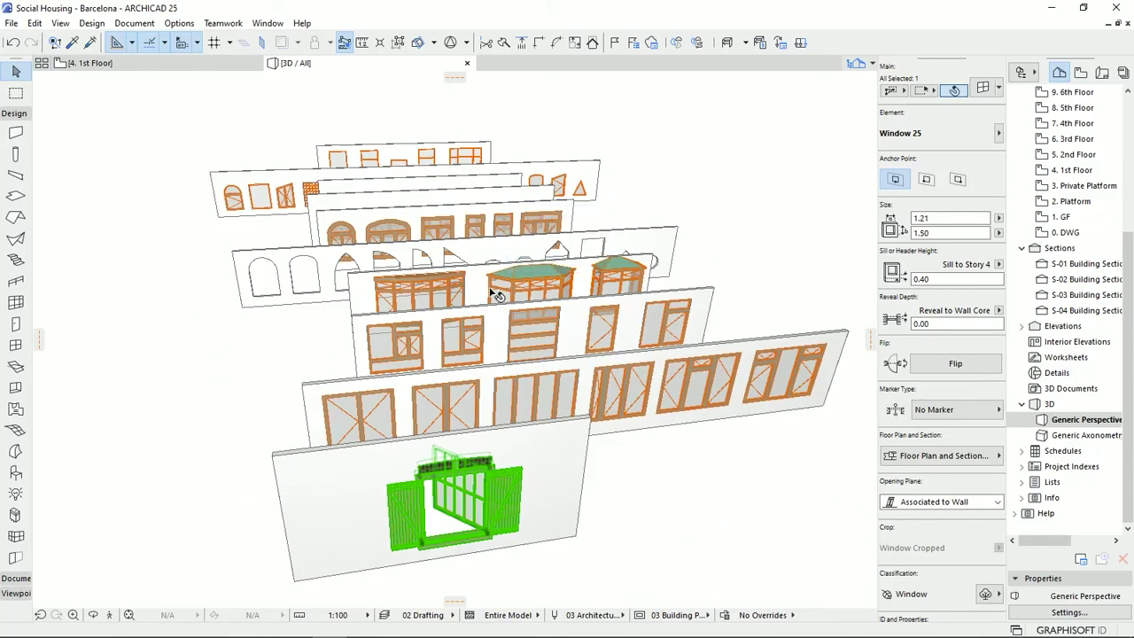
pyautogui.scroll(-2, 491, 289)
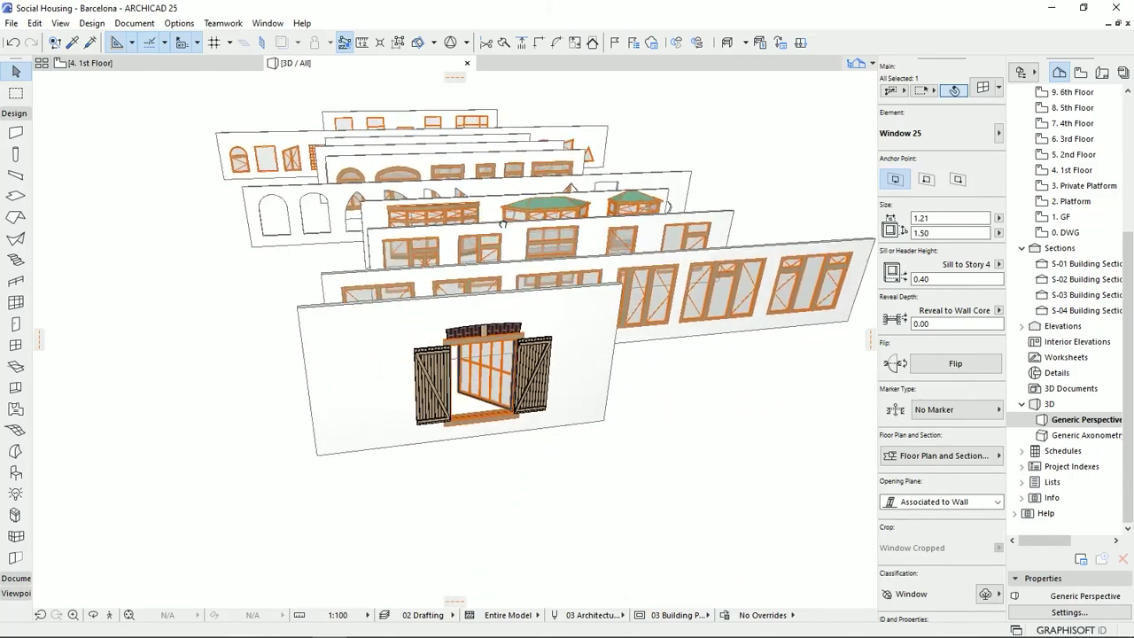
pyautogui.scroll(-1, 531, 445)
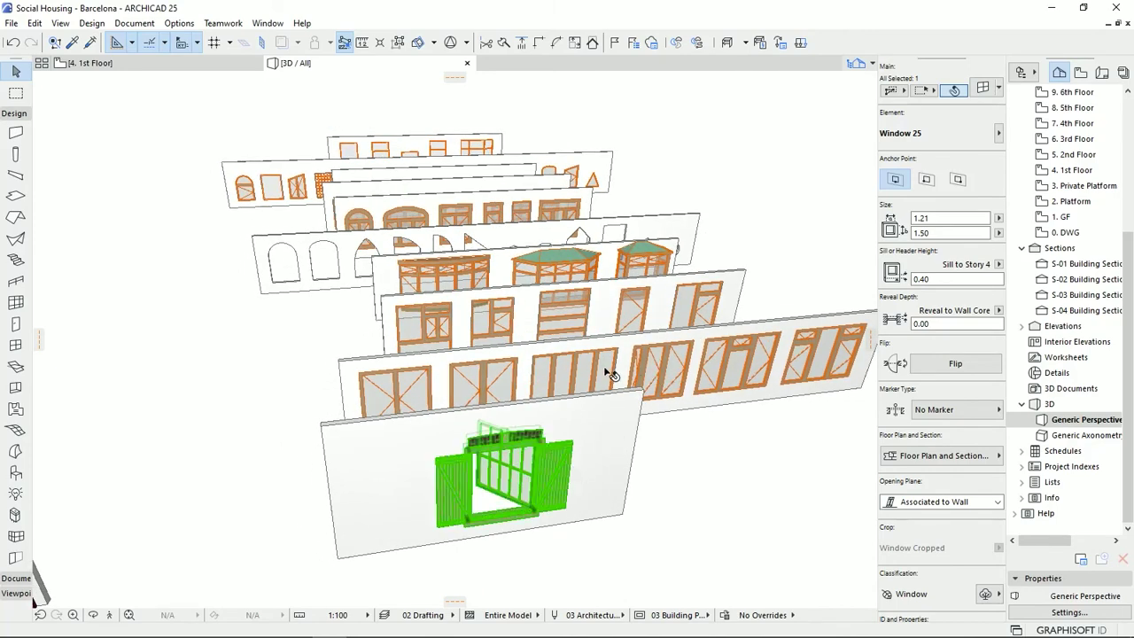
pyautogui.scroll(2, 611, 374)
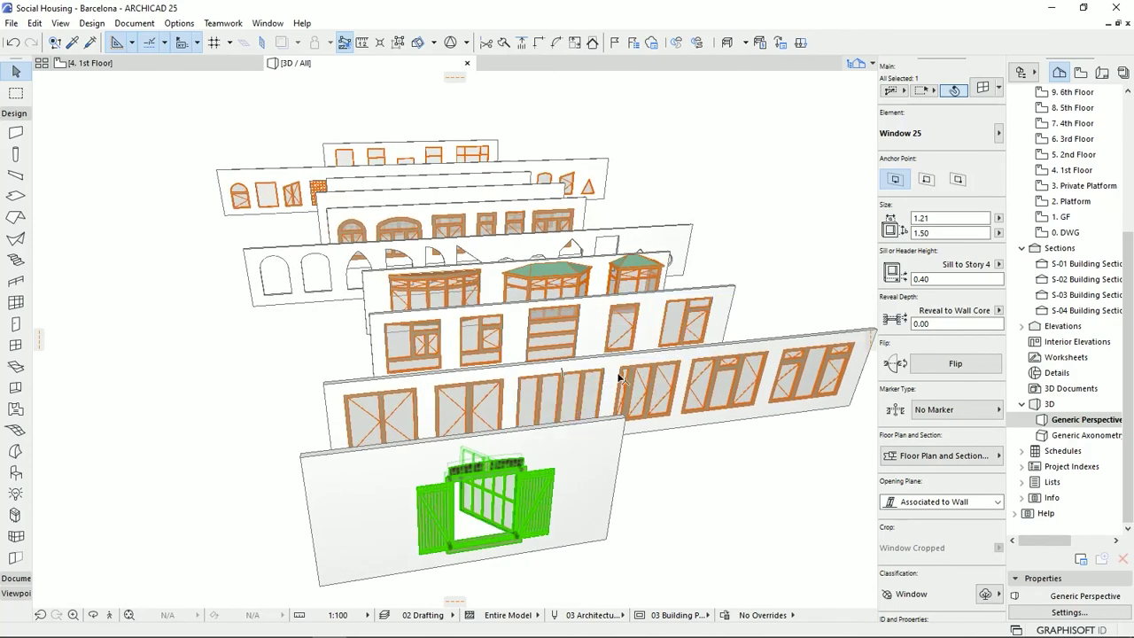
pyautogui.click(660, 549)
pyautogui.keyDown('shift'); pyautogui.moveTo(590, 487); pyautogui.dragTo(580, 425, button='middle'); pyautogui.keyUp('shift')
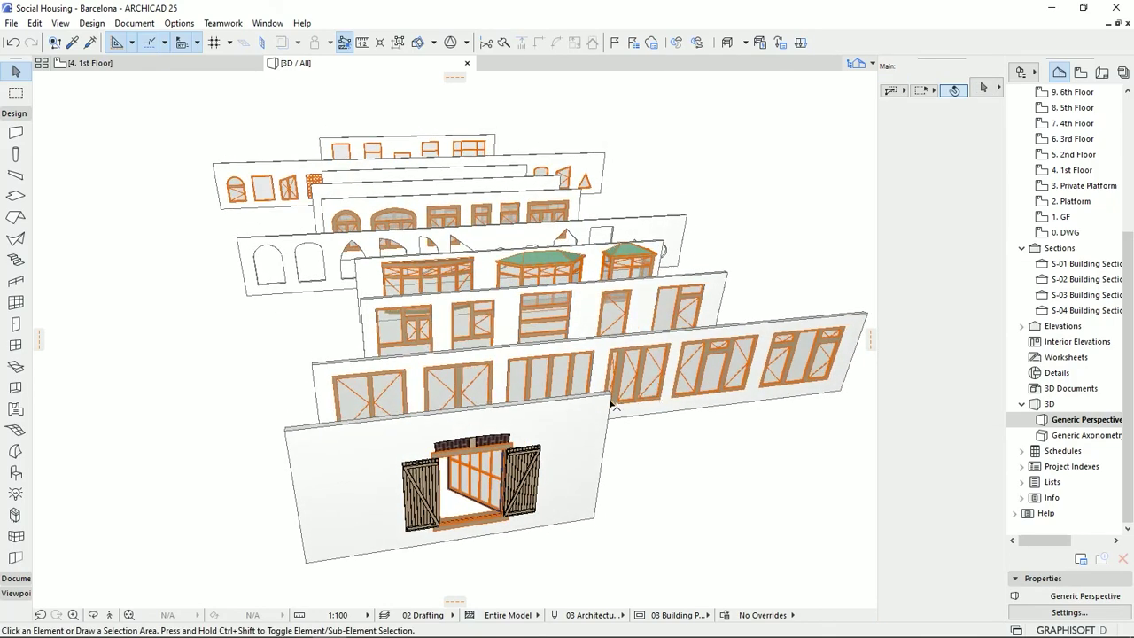
pyautogui.keyDown('shift'); pyautogui.moveTo(609, 380); pyautogui.dragTo(520, 383, button='middle'); pyautogui.keyUp('shift')
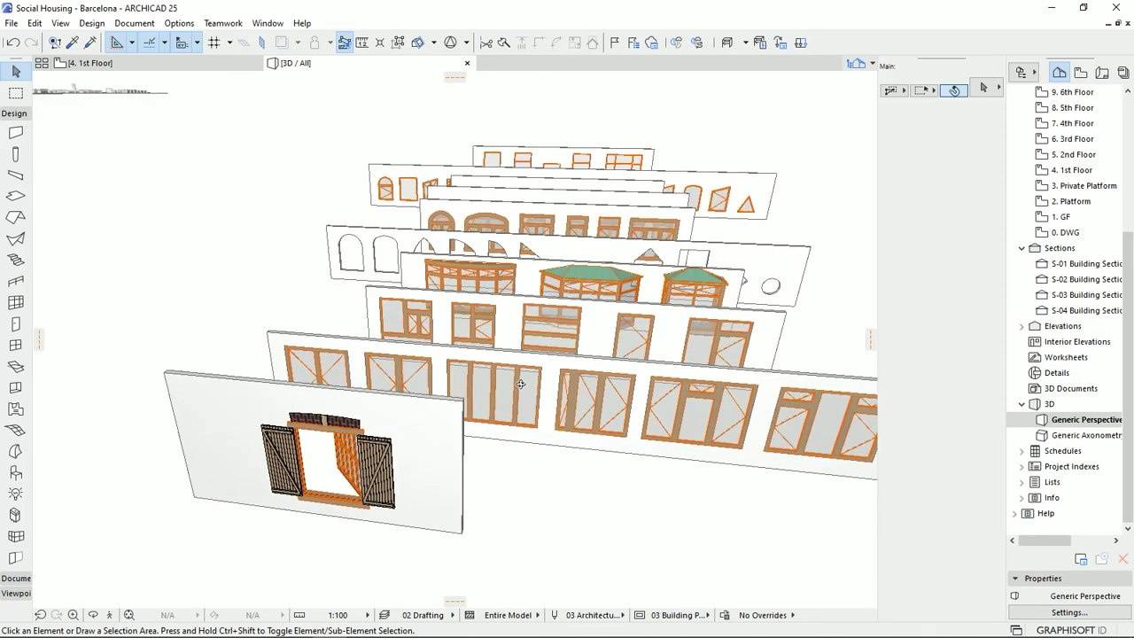
pyautogui.keyDown('shift'); pyautogui.moveTo(523, 410); pyautogui.dragTo(593, 363, button='middle'); pyautogui.keyUp('shift')
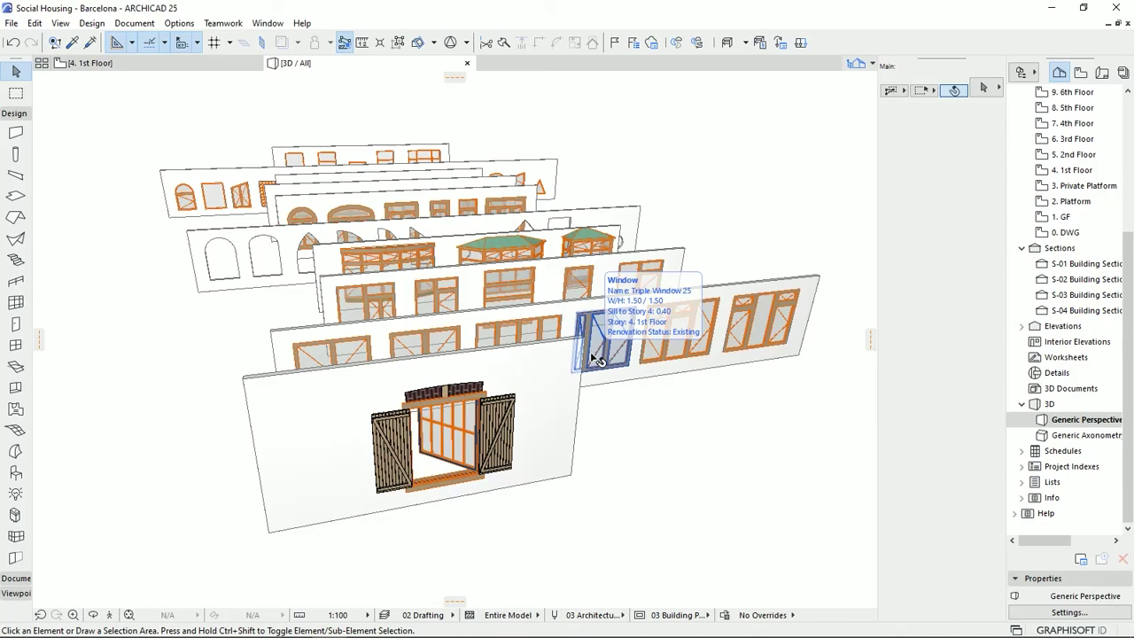
pyautogui.keyDown('shift'); pyautogui.moveTo(626, 332); pyautogui.dragTo(545, 385, button='middle'); pyautogui.keyUp('shift')
pyautogui.keyDown('shift'); pyautogui.moveTo(471, 372); pyautogui.dragTo(651, 366, button='middle'); pyautogui.keyUp('shift')
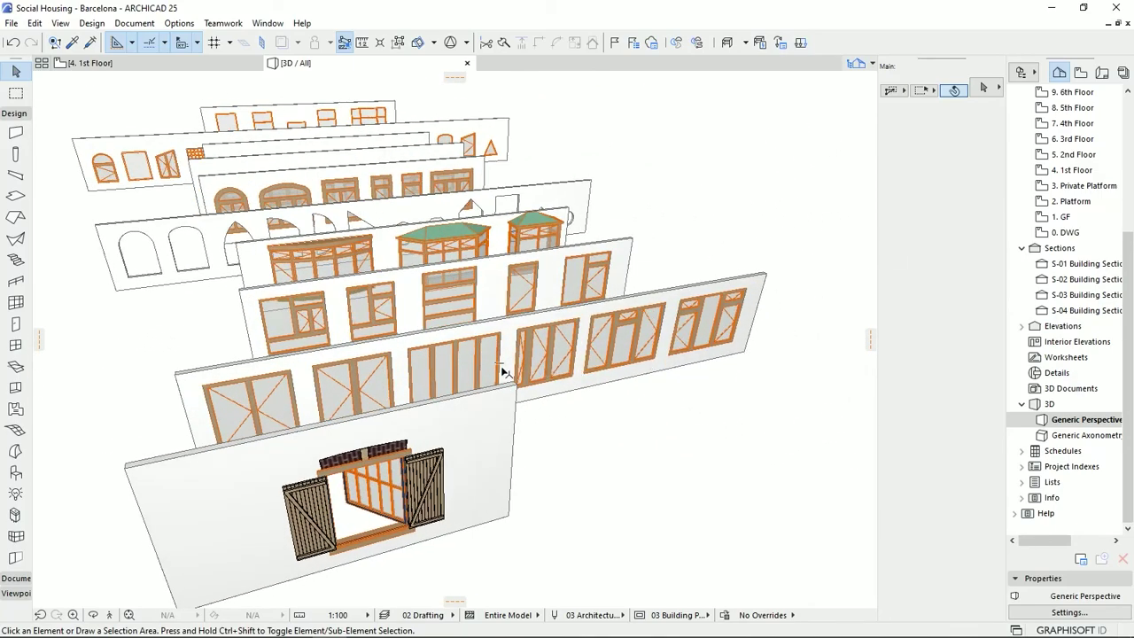
pyautogui.keyDown('shift'); pyautogui.moveTo(497, 366); pyautogui.dragTo(535, 356, button='middle'); pyautogui.keyUp('shift')
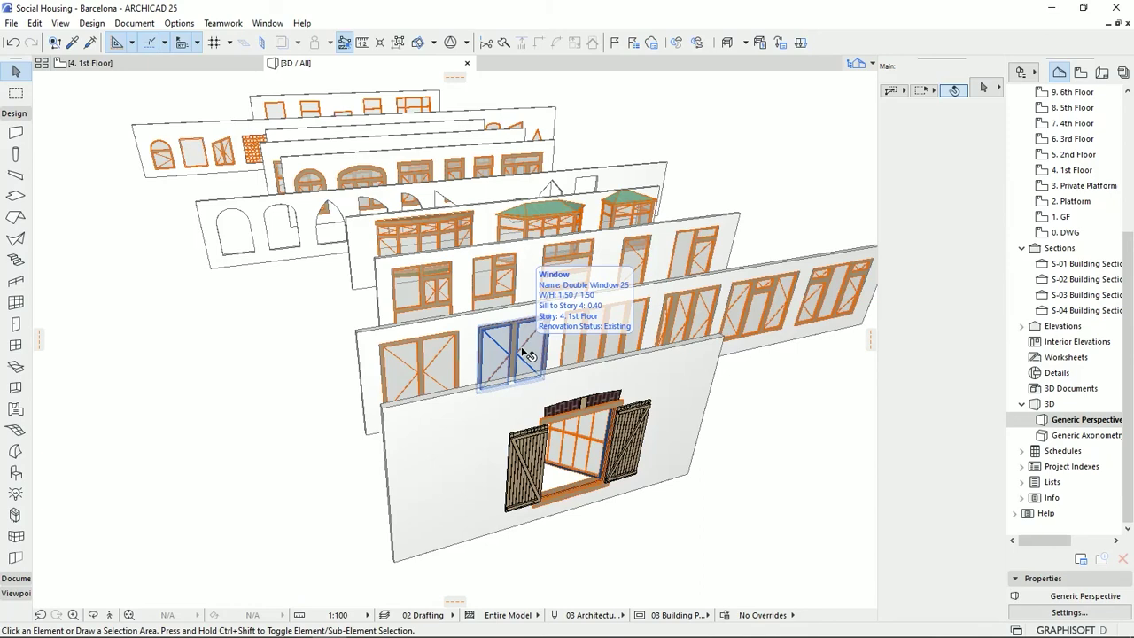
pyautogui.keyDown('shift'); pyautogui.moveTo(754, 293); pyautogui.dragTo(703, 304, button='middle'); pyautogui.keyUp('shift')
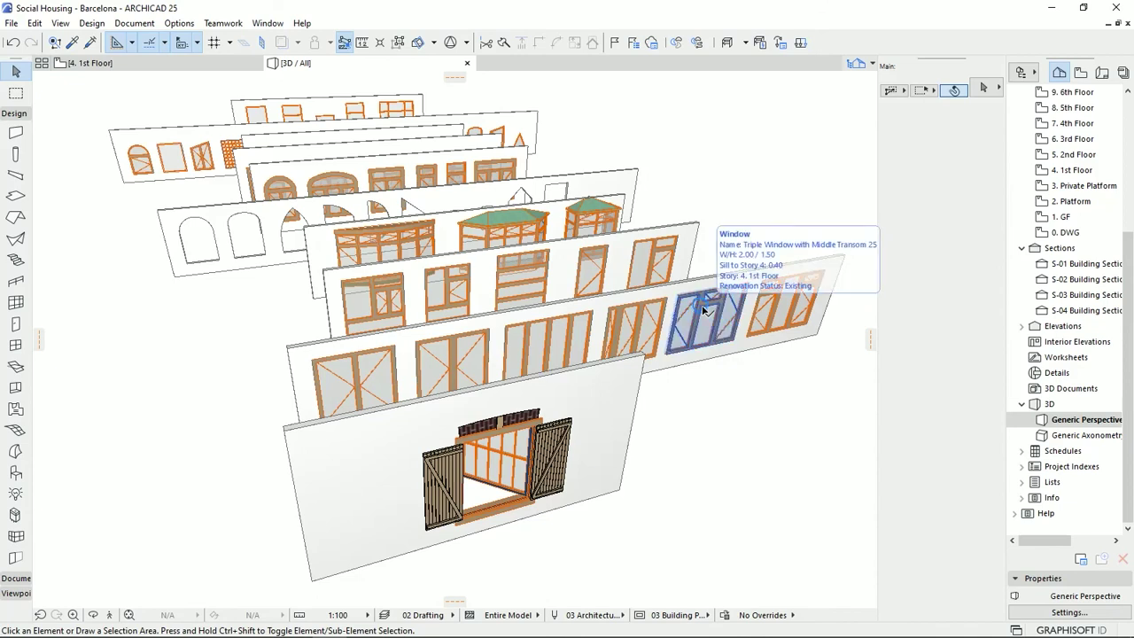
pyautogui.click(703, 308)
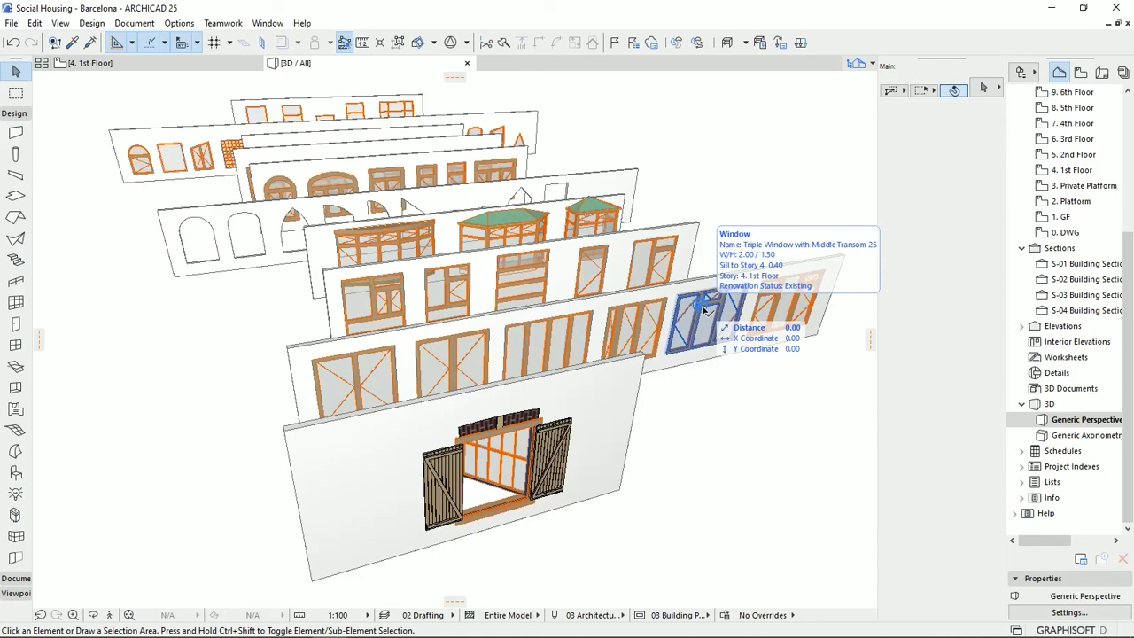
pyautogui.keyDown('shift'); pyautogui.moveTo(703, 308); pyautogui.dragTo(577, 384, button='middle'); pyautogui.keyUp('shift')
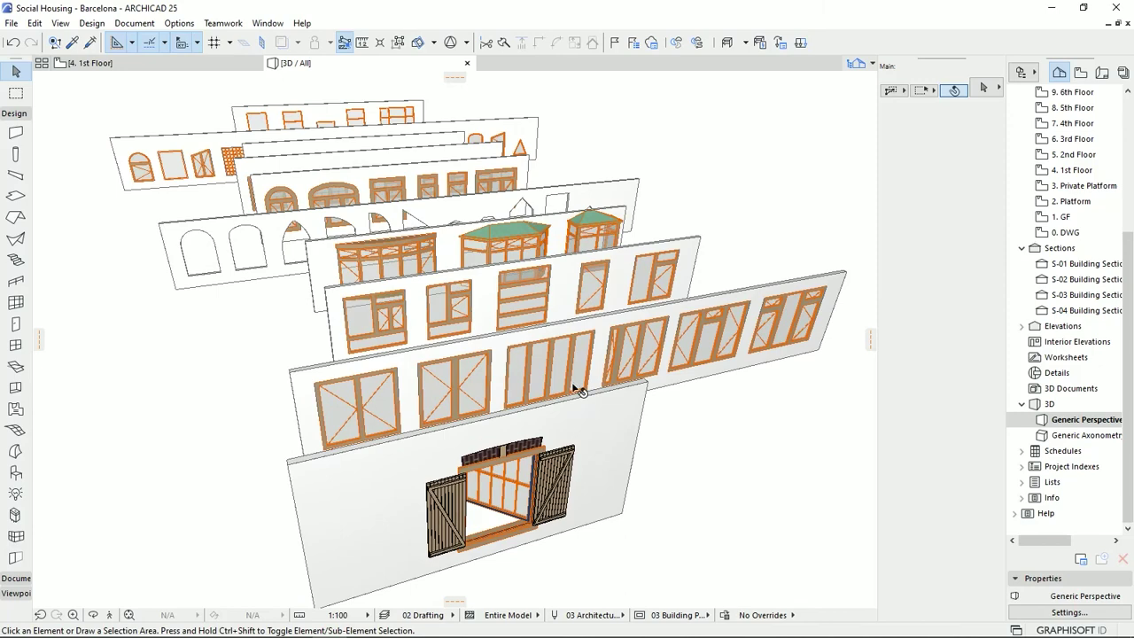